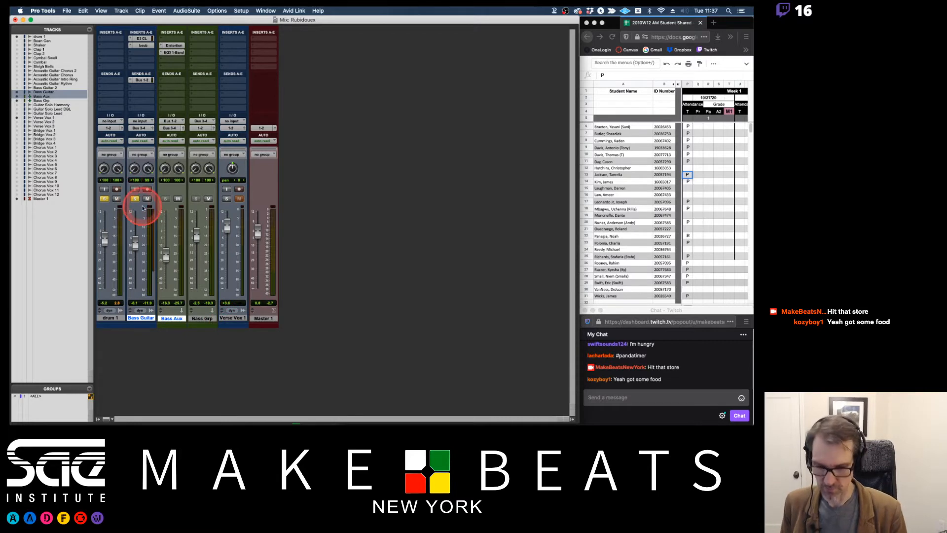
- Create one new MIDI track with the Ticks timebase directly after the Verse Vox 1 track
click(235, 318)
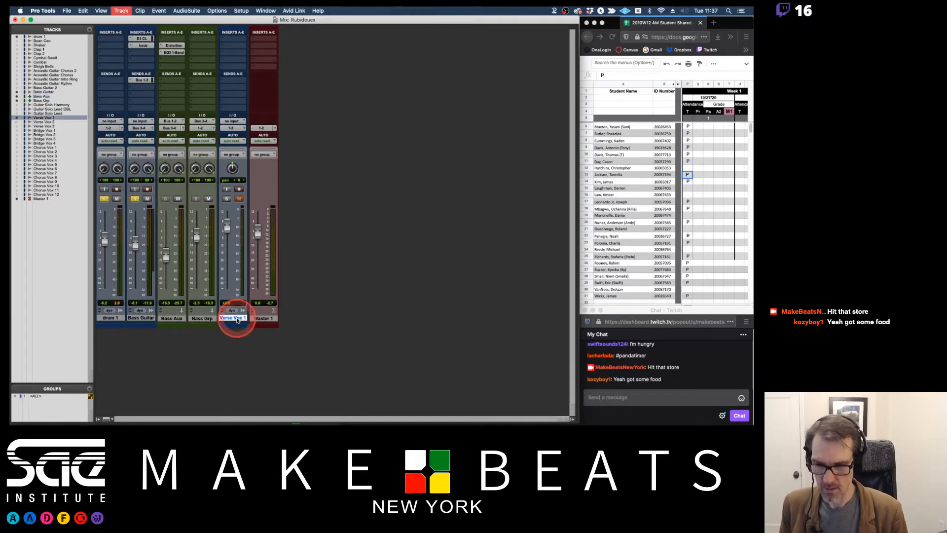
key(super+shift+n)
key(super+Down)
key(super+Down)
key(super+Down)
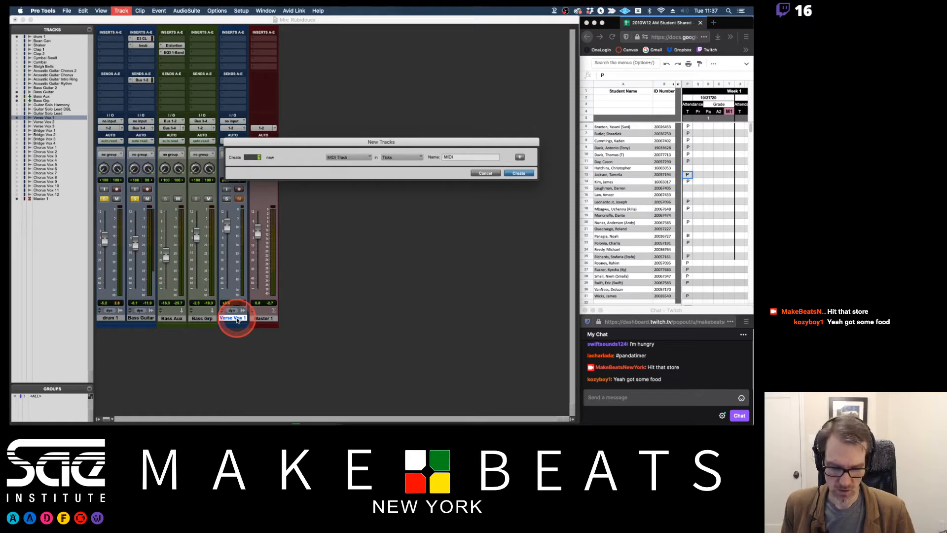
drag(347, 142, 318, 146)
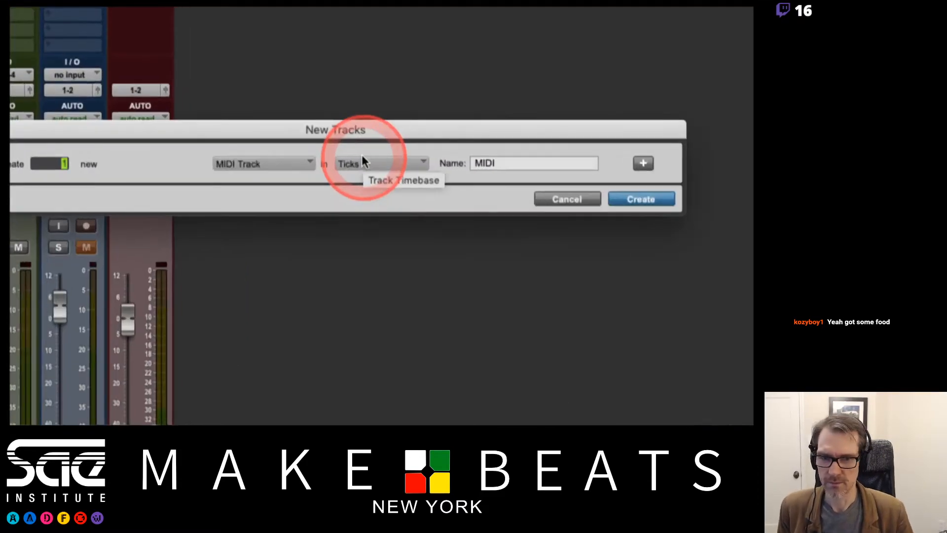
click(637, 193)
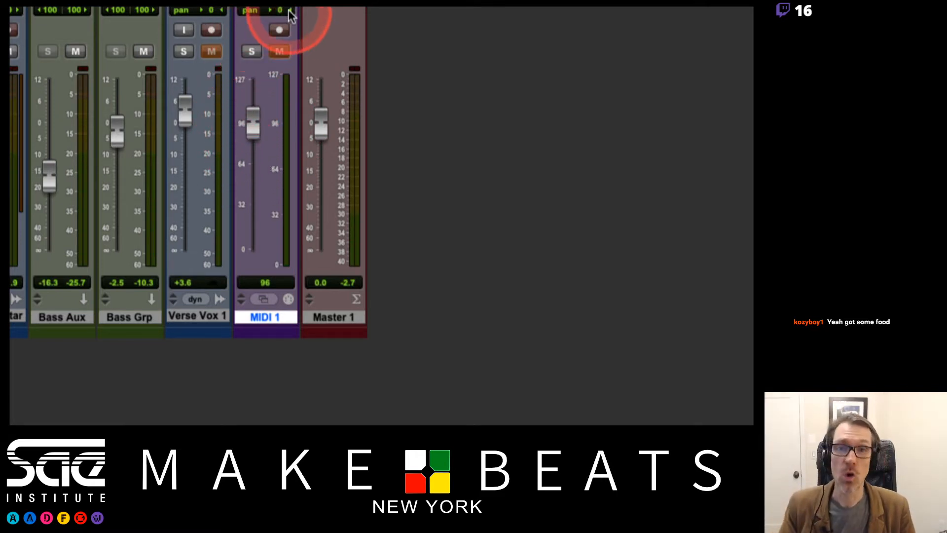
scroll(276, 29, up, 5)
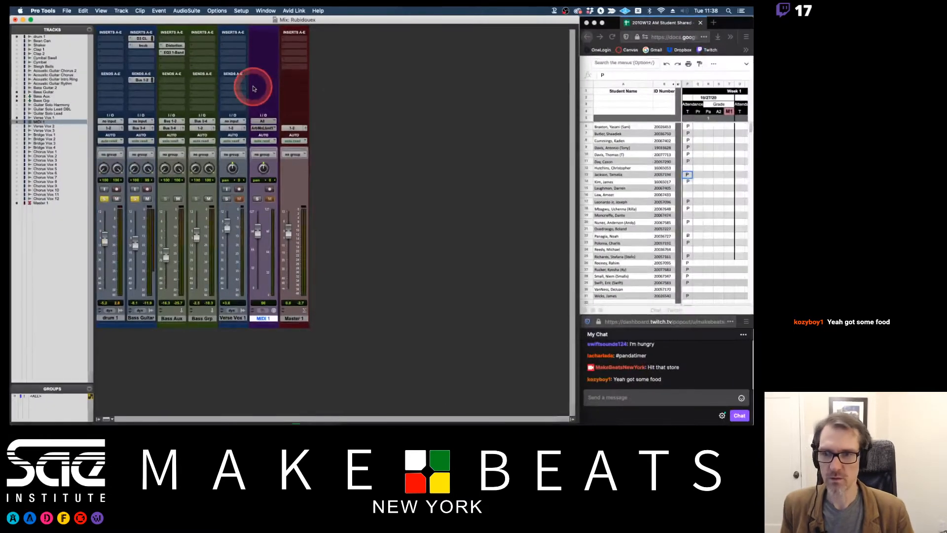
- Switch to Preview to review the MIDI notes on the PT Track Types page, and return to Pro Tools
key(super+Tab)
key(super+Tab)
key(super+Tab)
key(super+Tab)
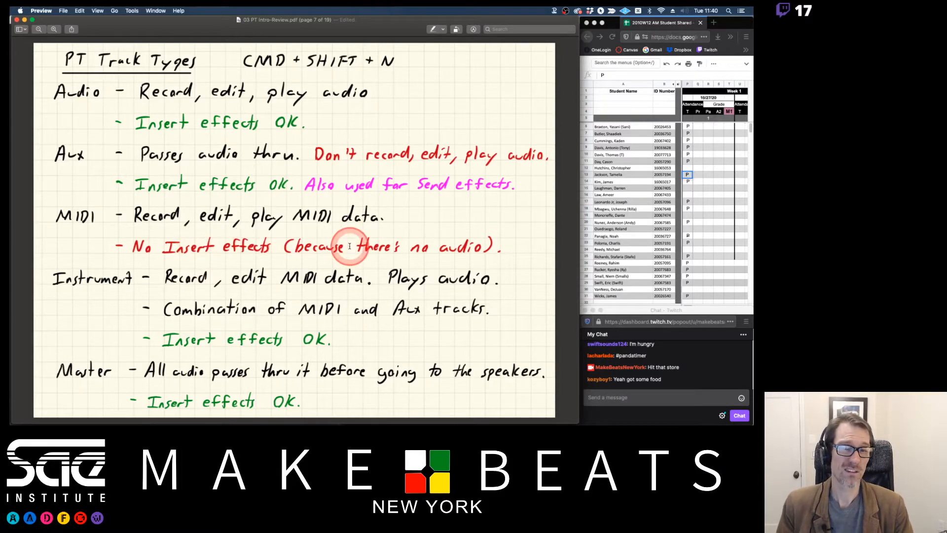
key(super+Tab)
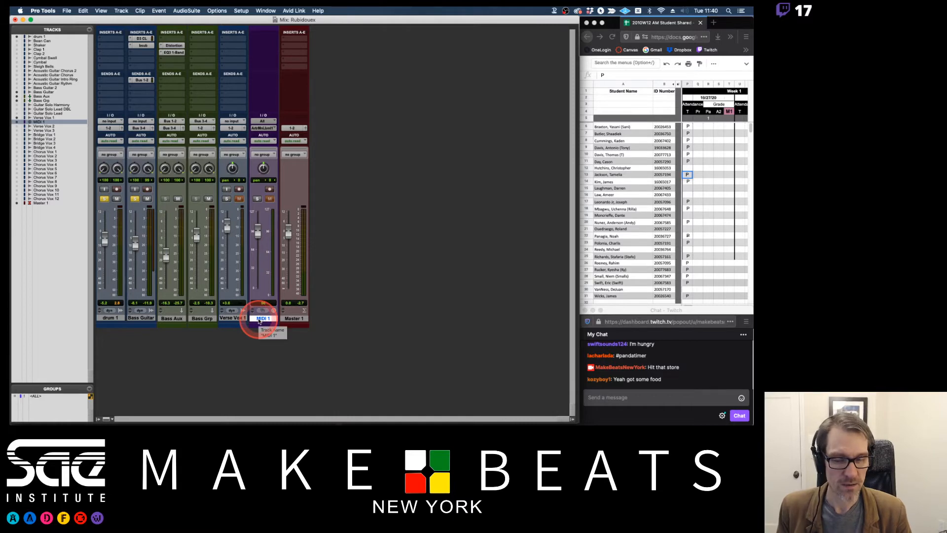
- Create a stereo instrument track in Ticks named Synth and move it in front of the MIDI 1 track
key(super+shift+n)
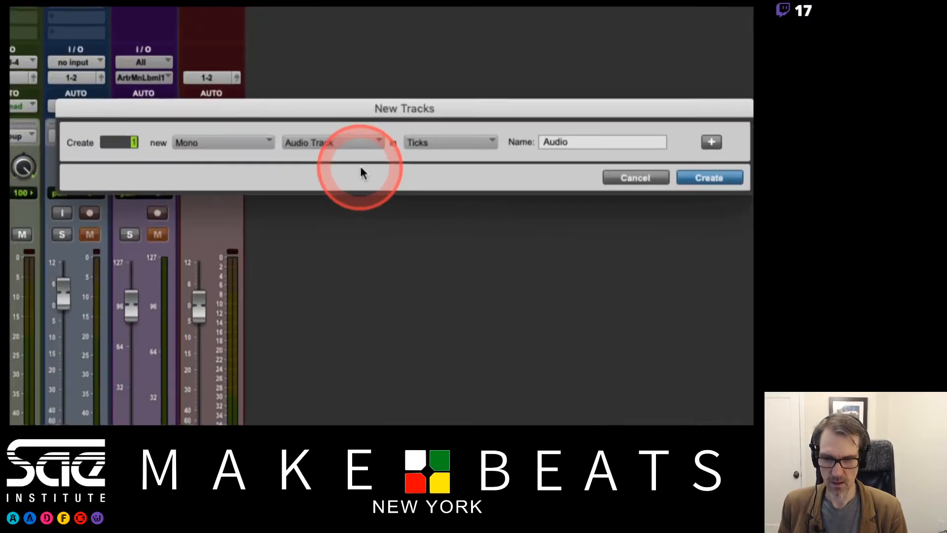
click(256, 144)
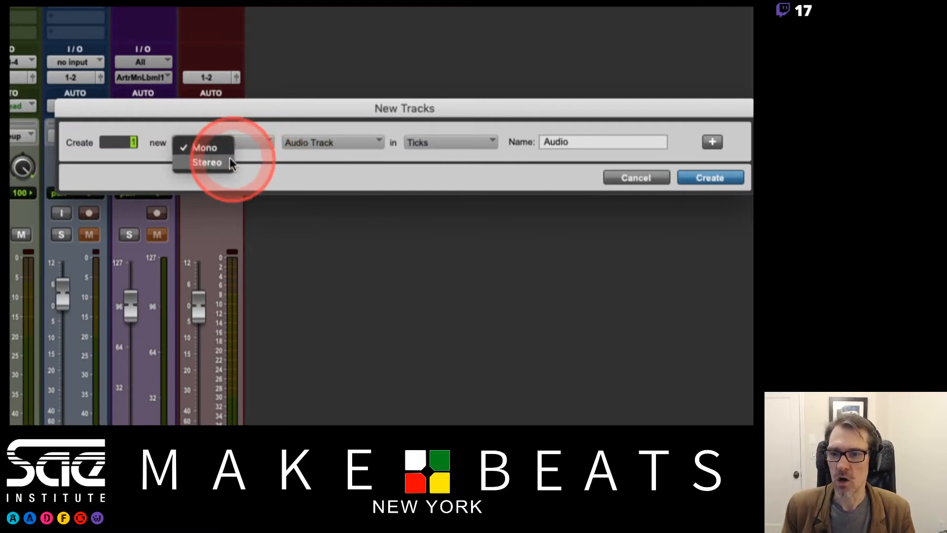
click(236, 157)
click(313, 142)
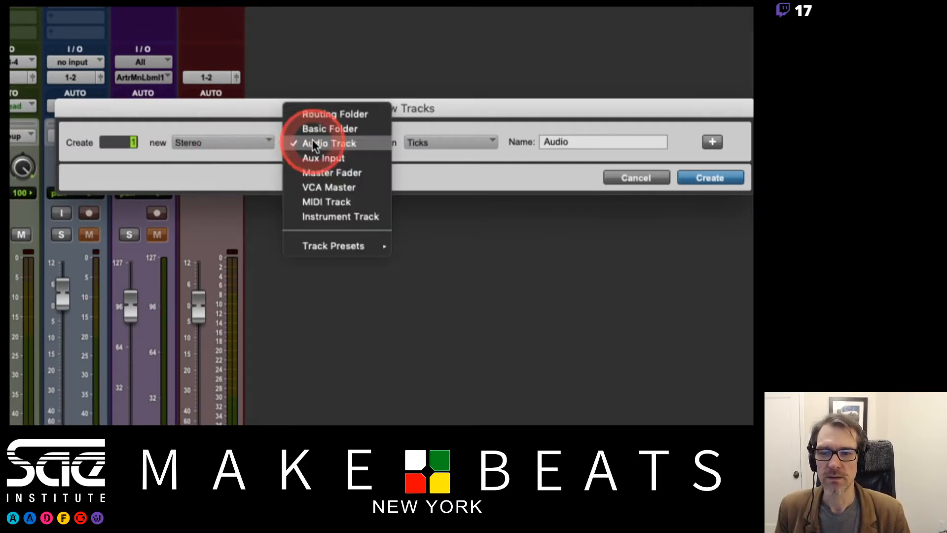
click(320, 216)
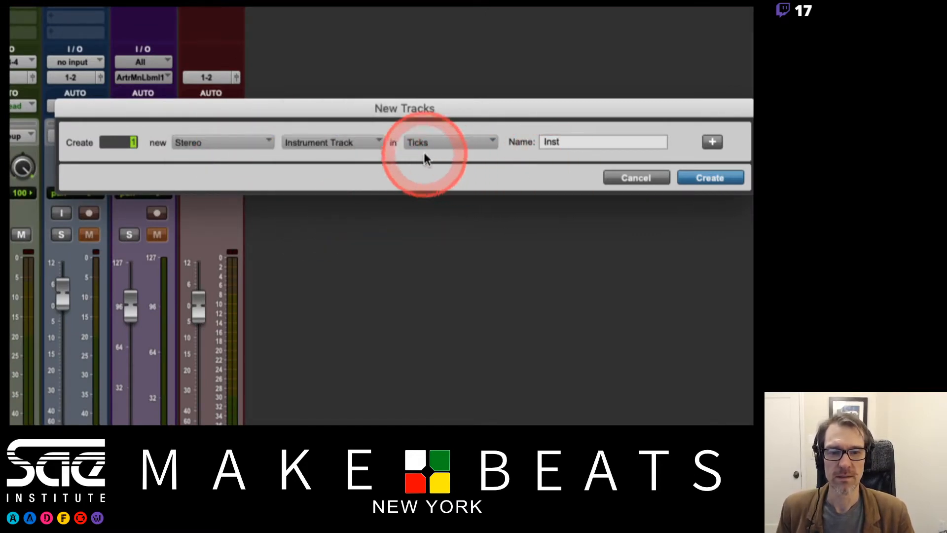
double_click(555, 141)
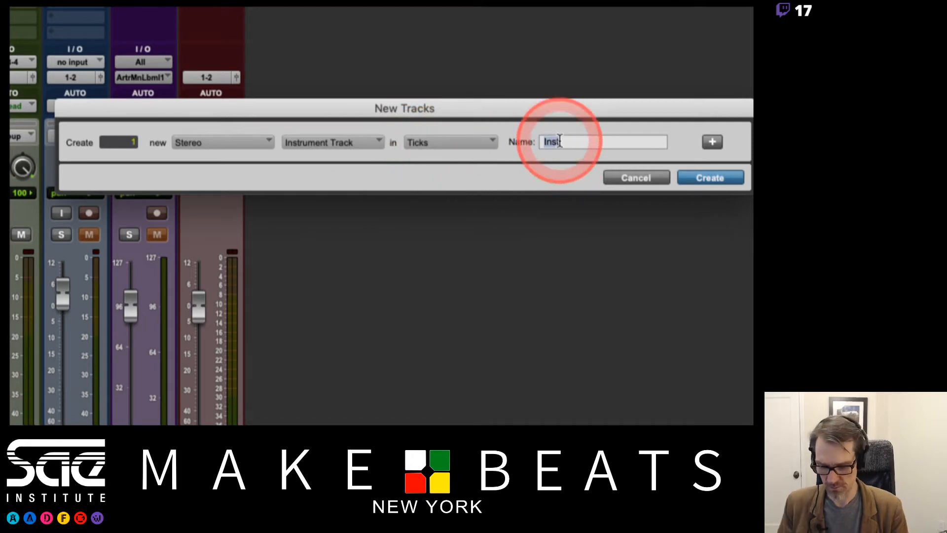
text(Synth)
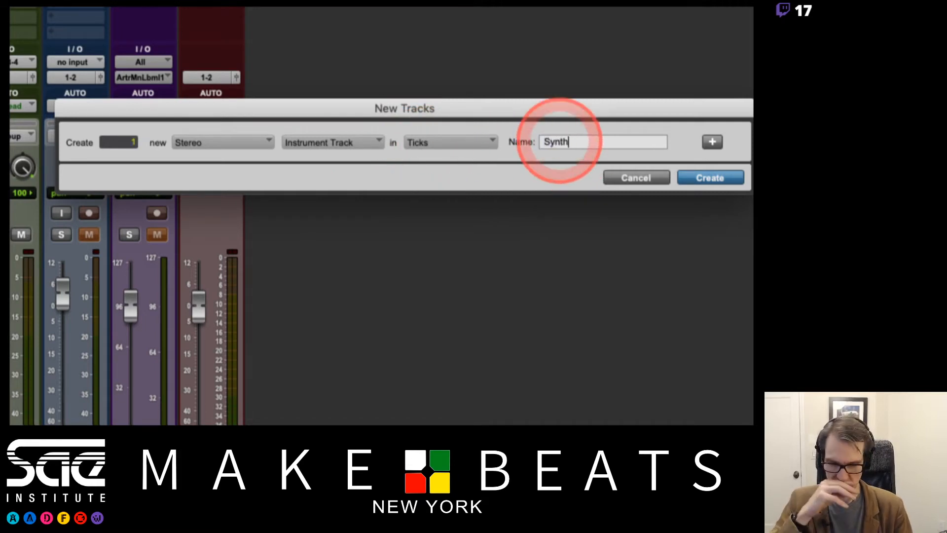
key(Return)
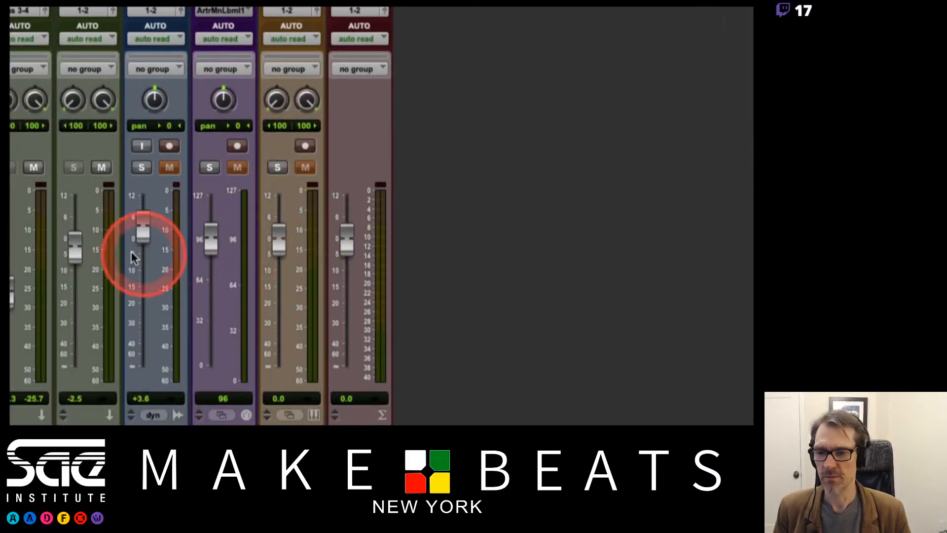
drag(287, 424, 202, 335)
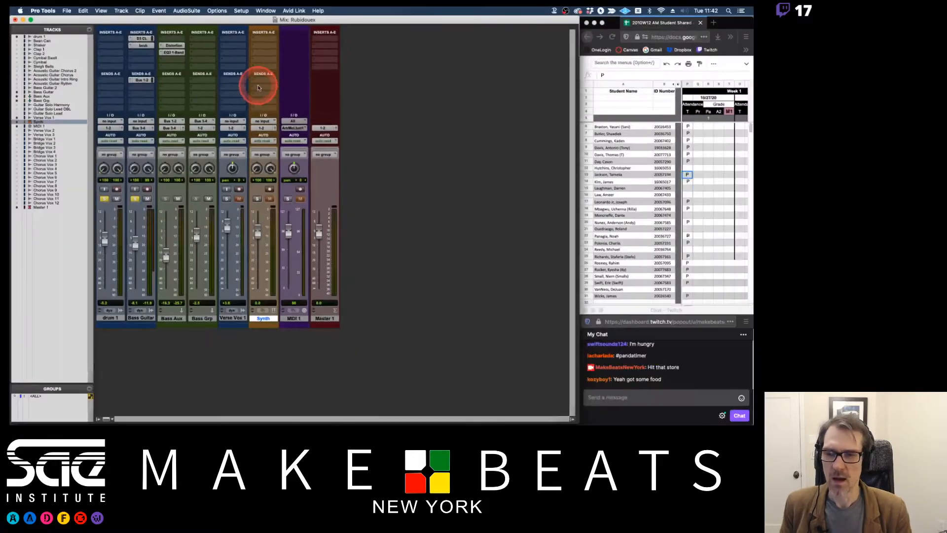
- Switch to Preview, check the Edit Modes page, review the instrument notes on the PT Track Types page, and return to Pro Tools
key(super+Tab)
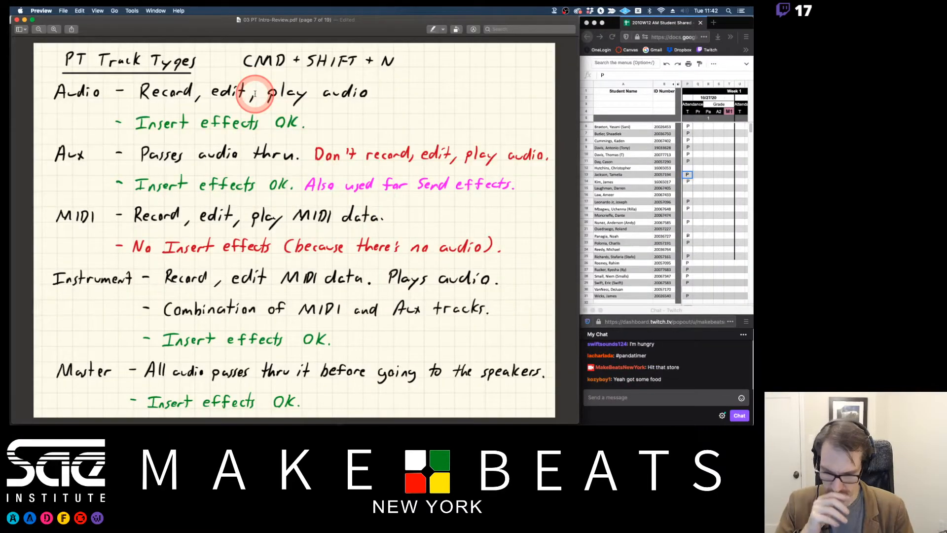
key(Down)
key(Down)
key(Down)
key(Down)
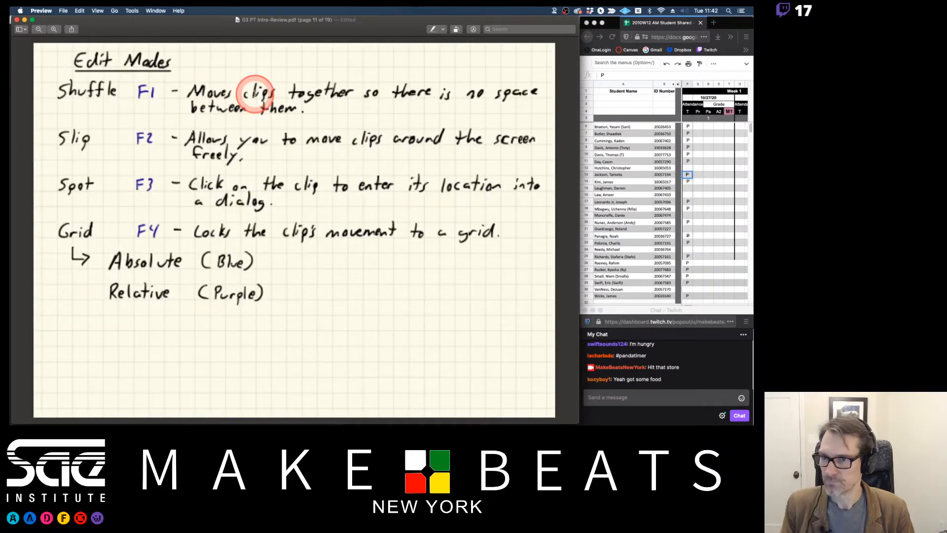
key(Up)
key(Up)
key(Up)
key(Up)
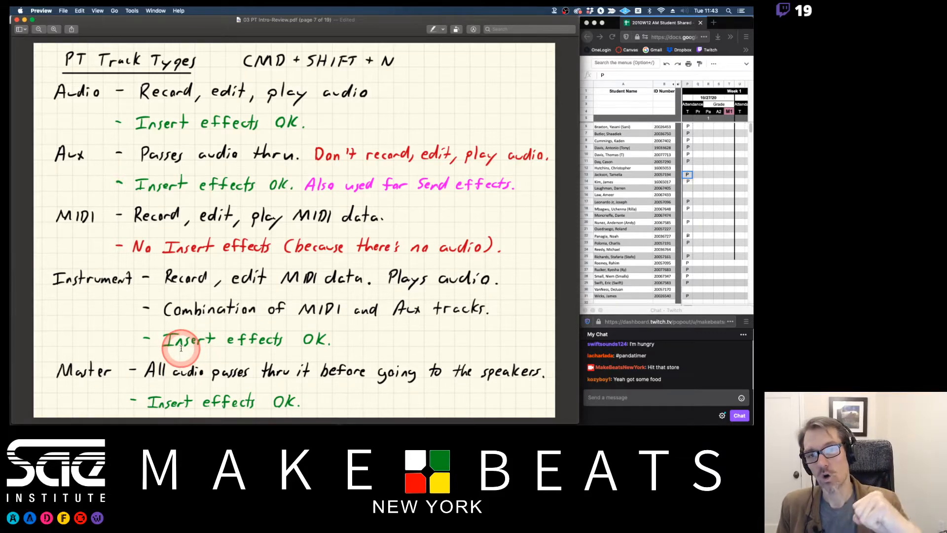
key(super+Tab)
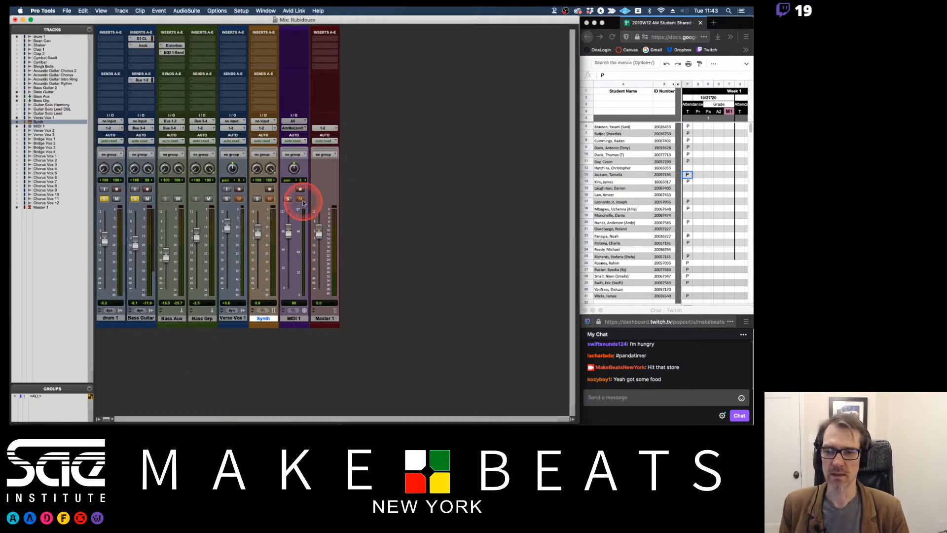
- Solo the Synth track and load the stereo multichannel instrument Pigments into its first insert slot
click(257, 198)
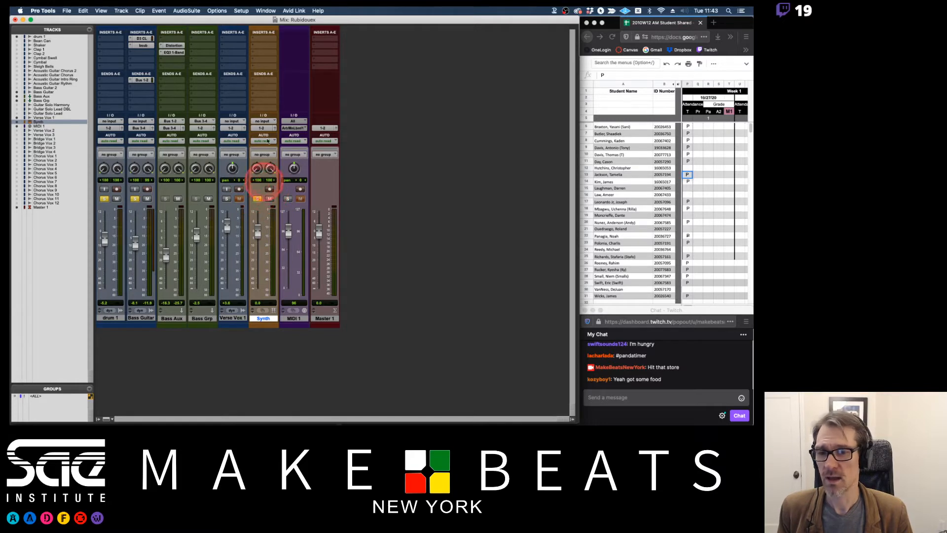
click(273, 37)
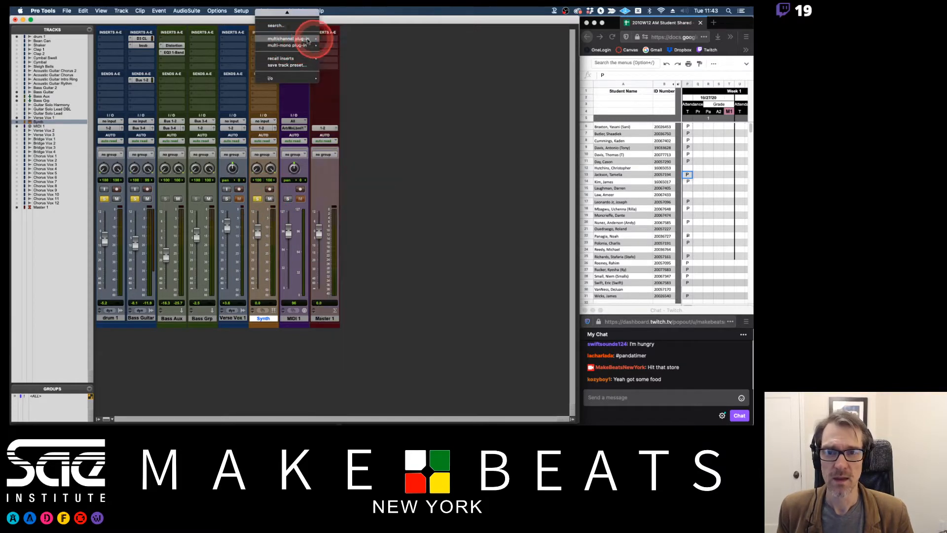
mouse_move(305, 39)
mouse_move(351, 40)
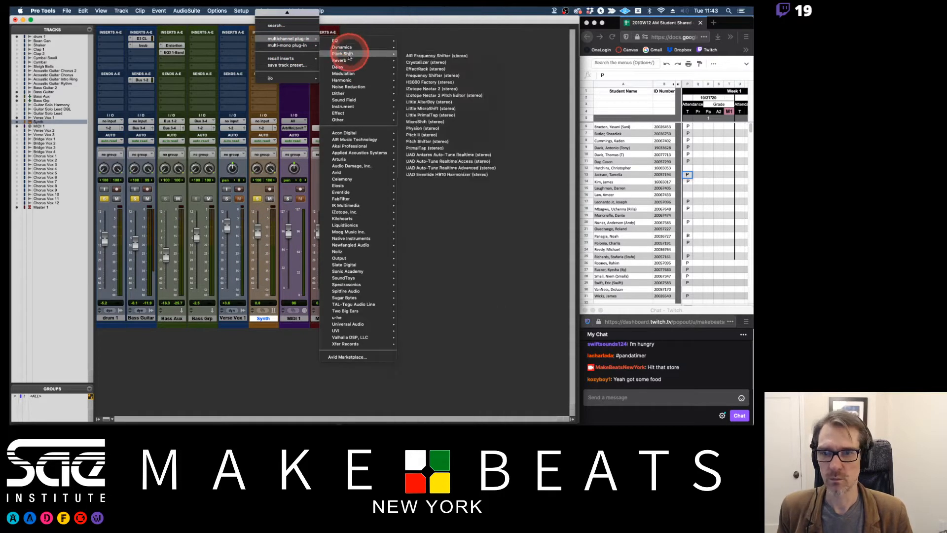
mouse_move(348, 107)
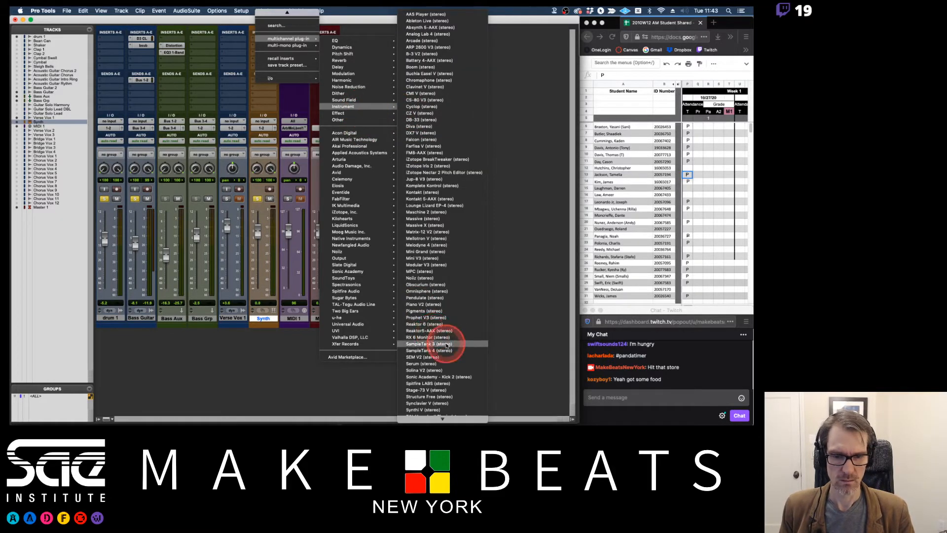
click(438, 312)
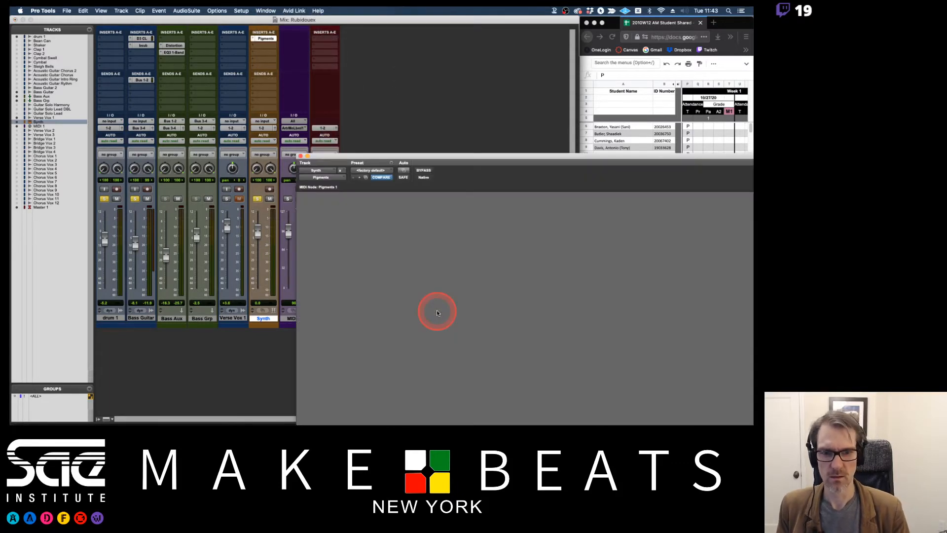
drag(527, 154, 605, 50)
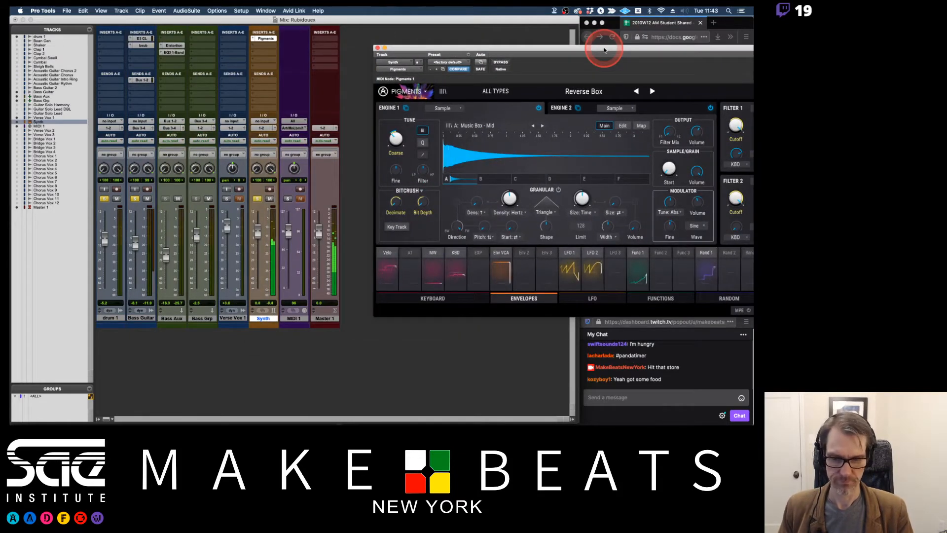
drag(605, 50, 354, 32)
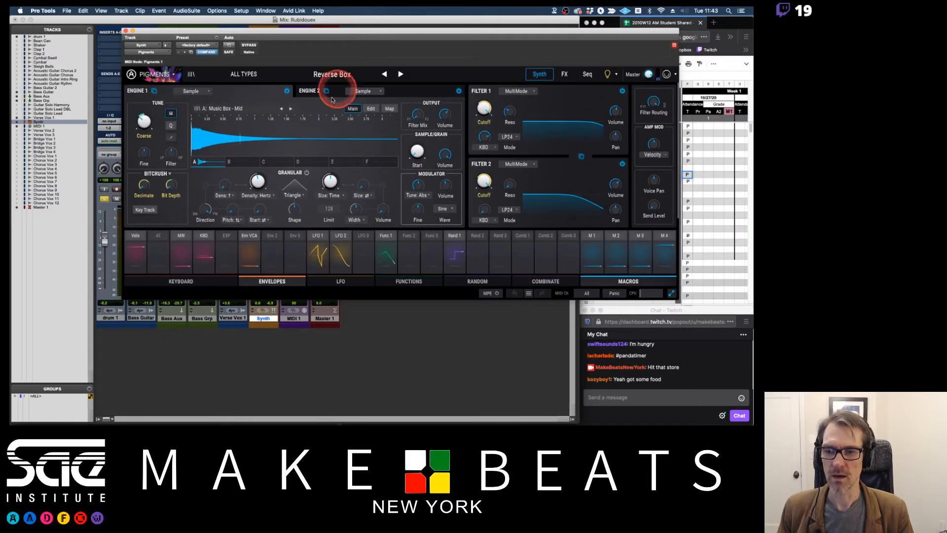
- Load a Pad preset in Pigments, advance through the following presets to Ancient Beings, and close the plug-in window
click(306, 82)
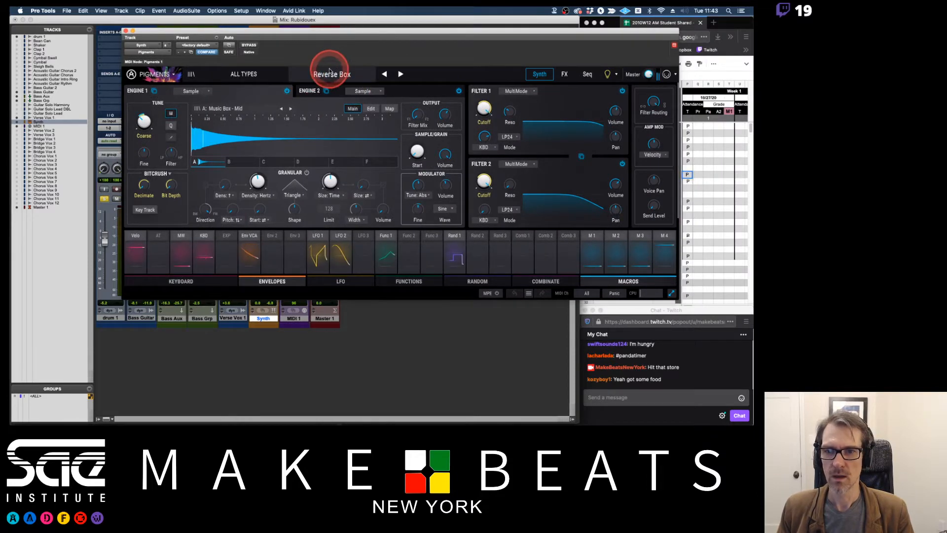
click(243, 74)
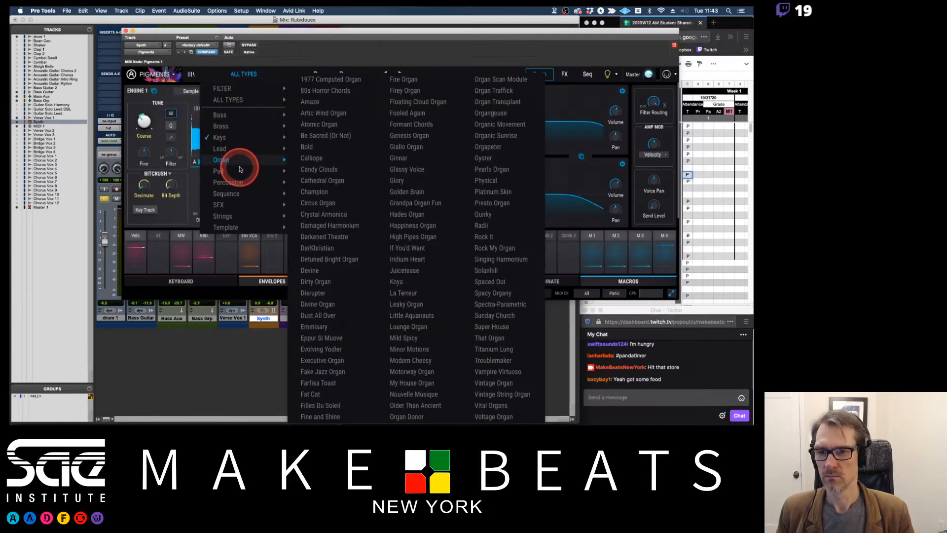
mouse_move(241, 173)
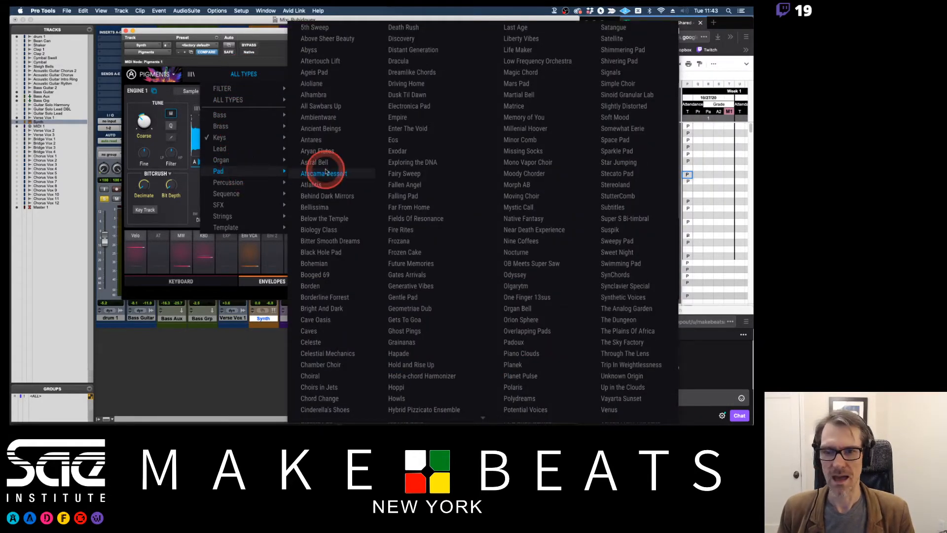
click(330, 88)
click(401, 74)
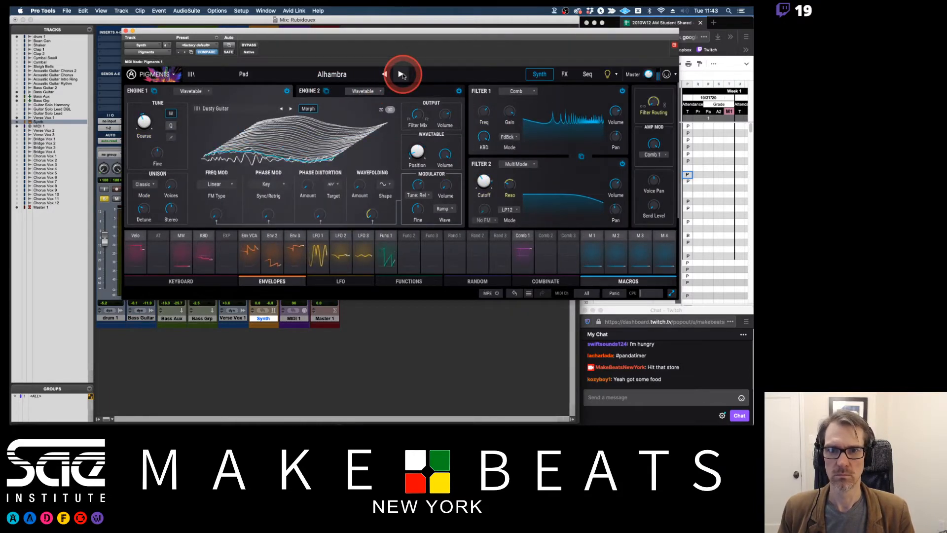
click(401, 74)
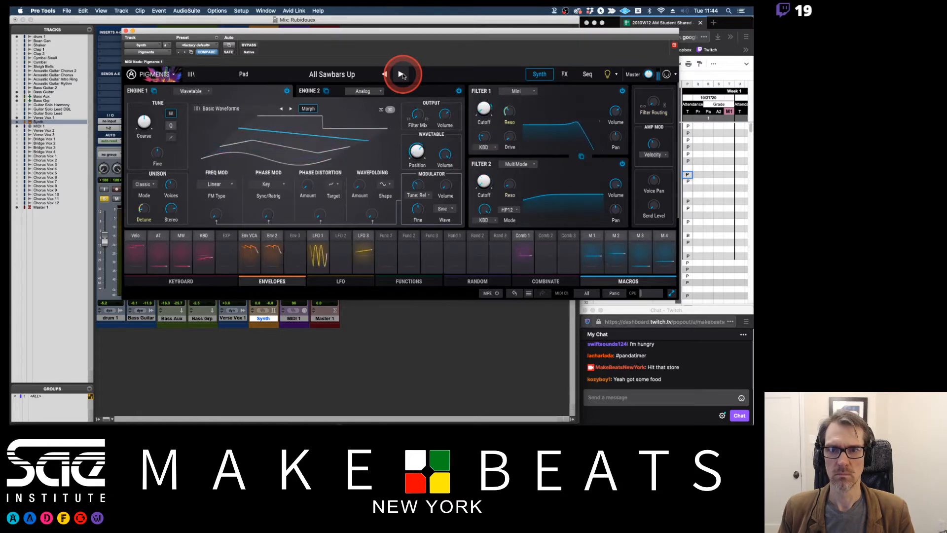
click(402, 74)
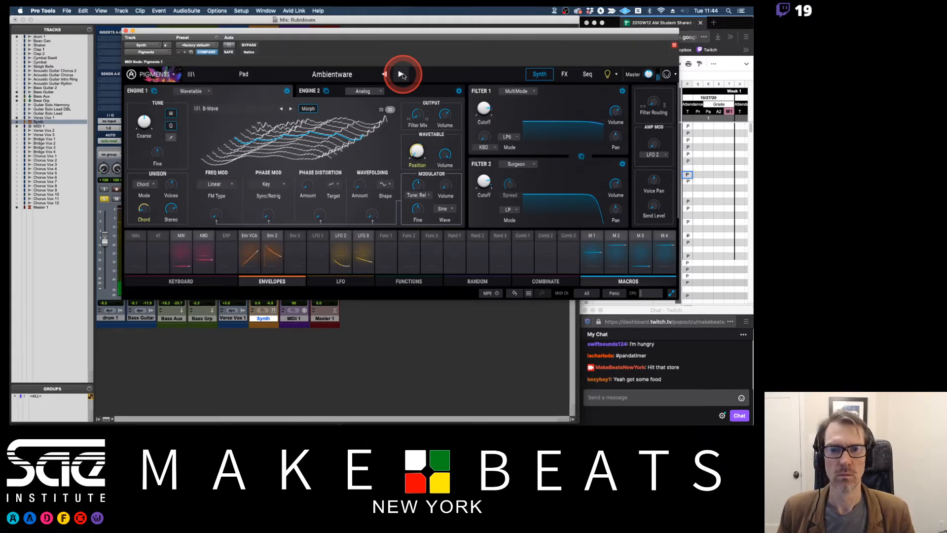
click(401, 74)
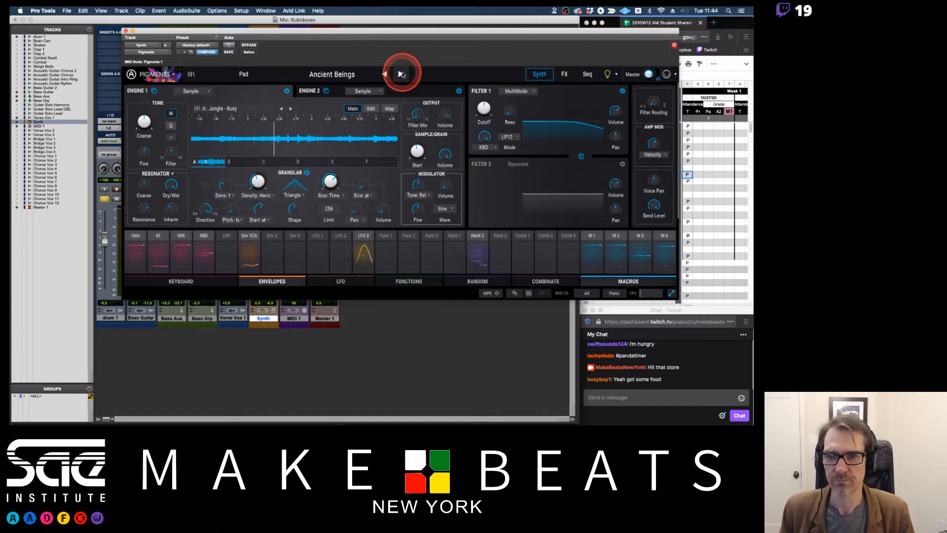
click(126, 31)
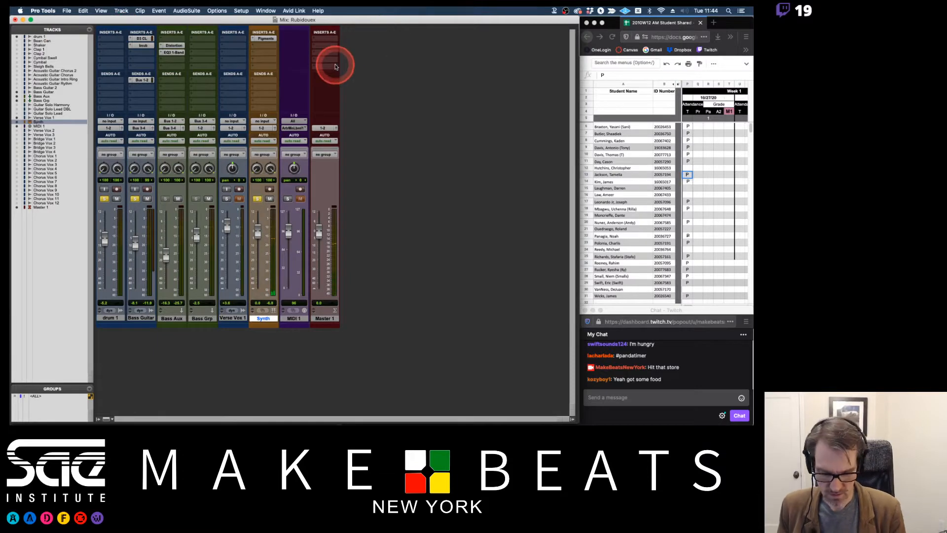
- Try to start recording the synth part and dismiss the alert
key(F12)
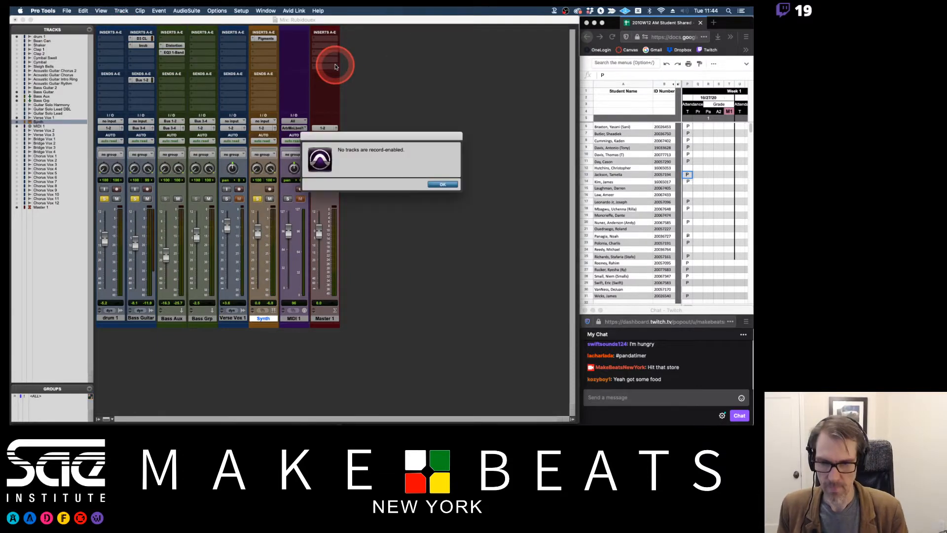
key(Return)
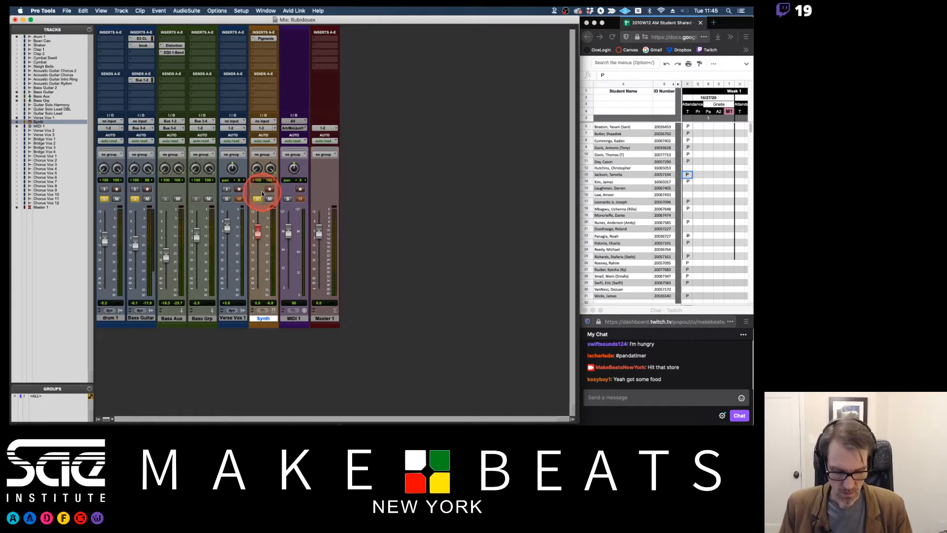
- Switch to the Edit window and move the Synth track directly above Verse Vox 1
key(super+equal)
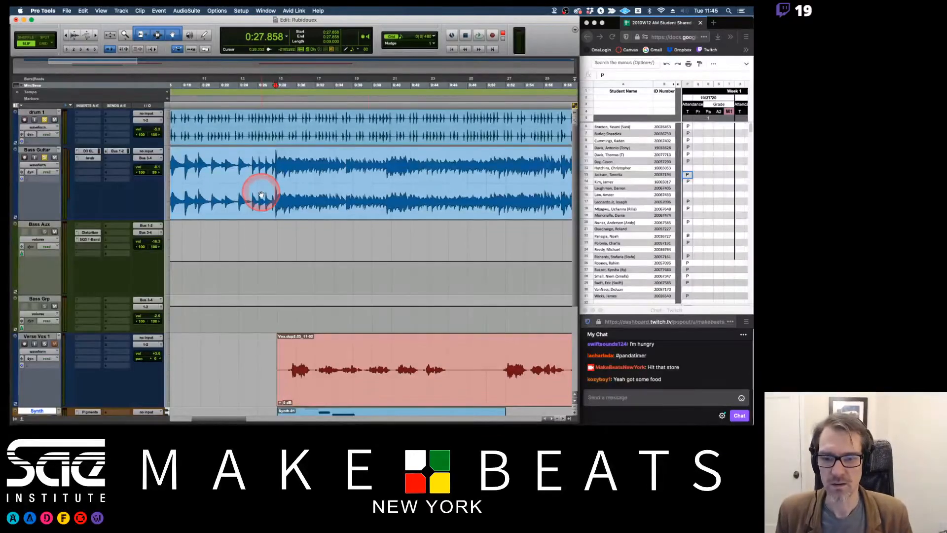
scroll(457, 222, down, 5)
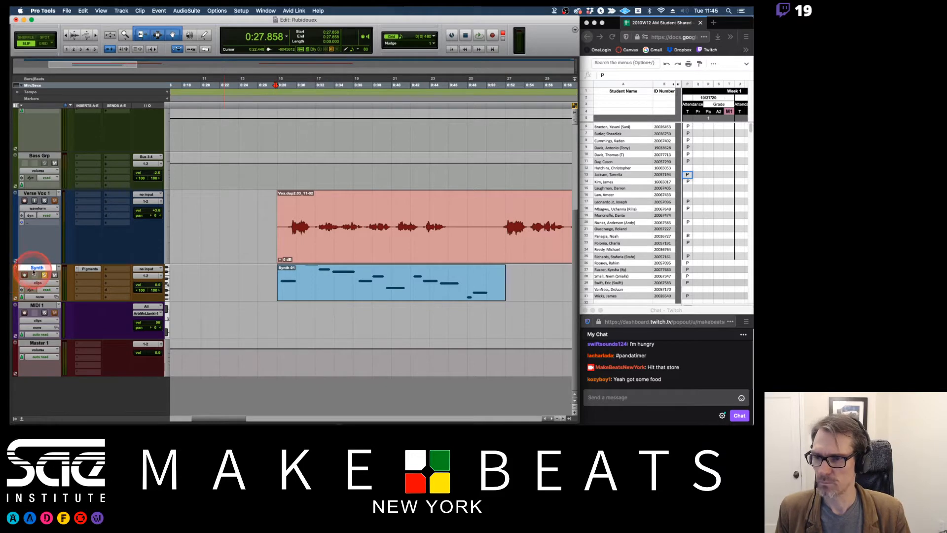
drag(33, 270, 45, 198)
scroll(130, 191, up, 5)
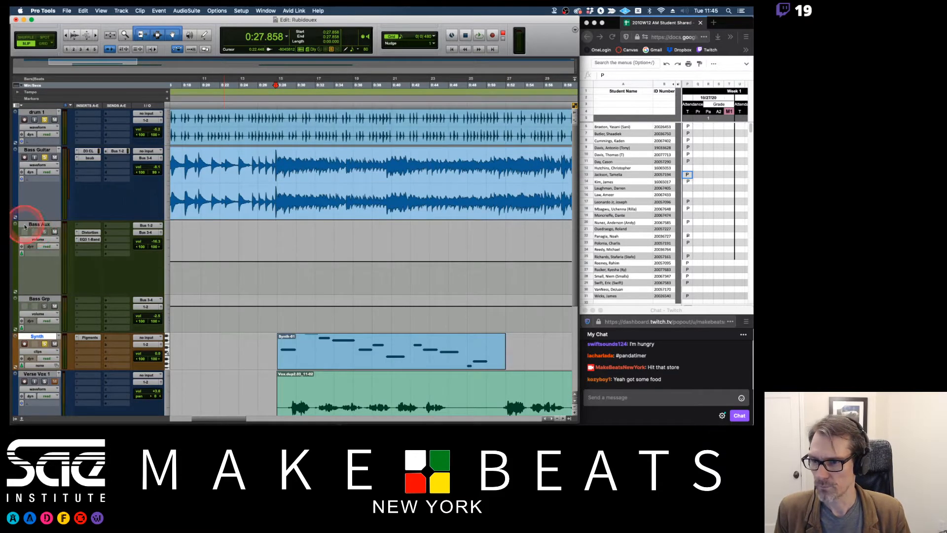
- Set the track heights of Bass Aux and Bass Grp to mini
click(168, 236)
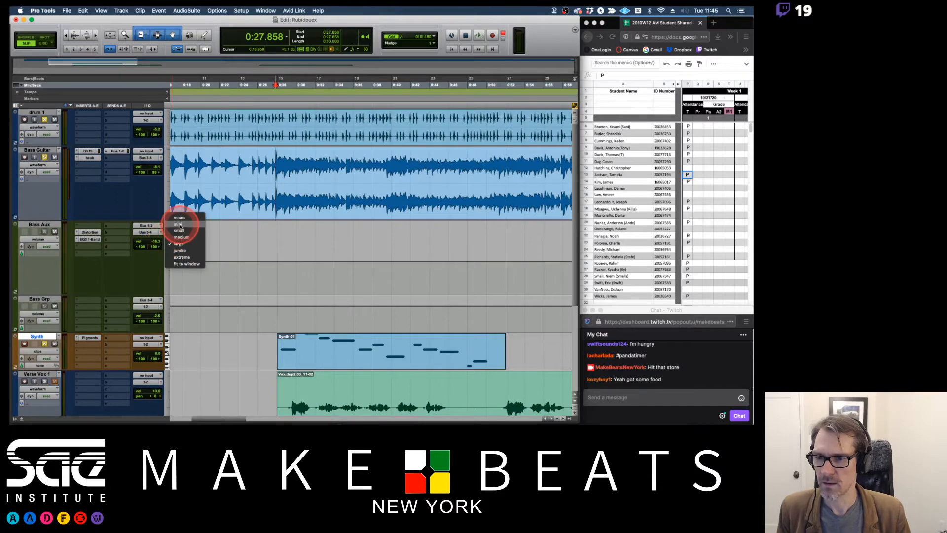
click(178, 226)
click(168, 246)
click(179, 238)
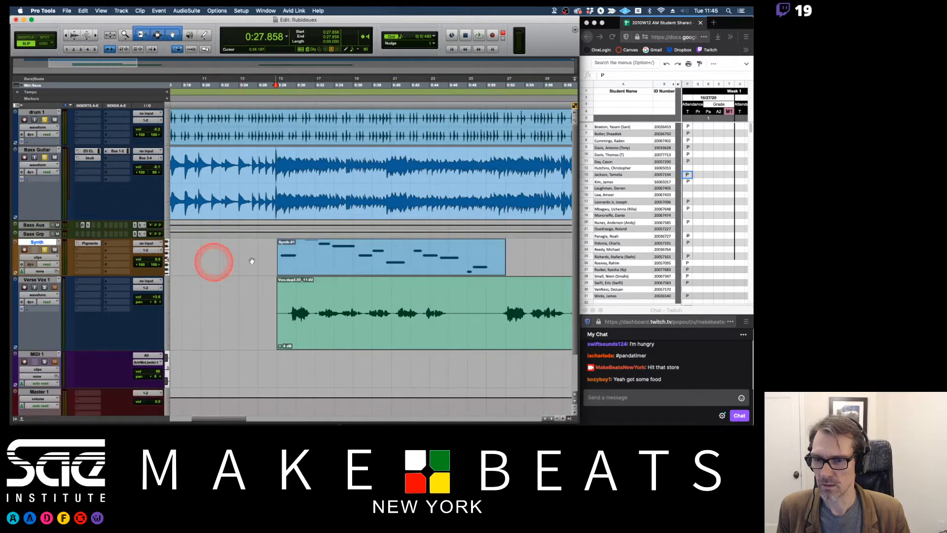
- Zoom in on the timeline around the Synth clip and set the Synth track height to jumbo
key(t)
key(t)
key(t)
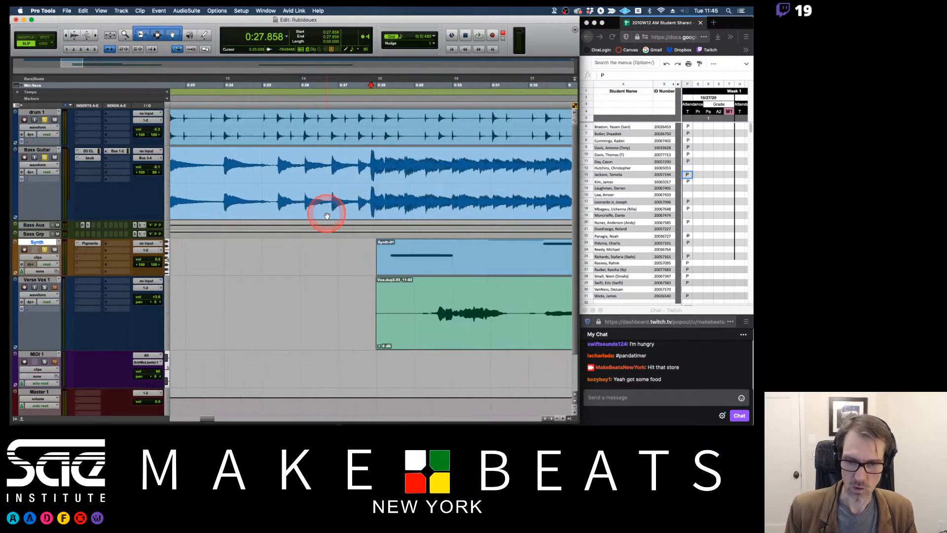
scroll(396, 232, right, 5)
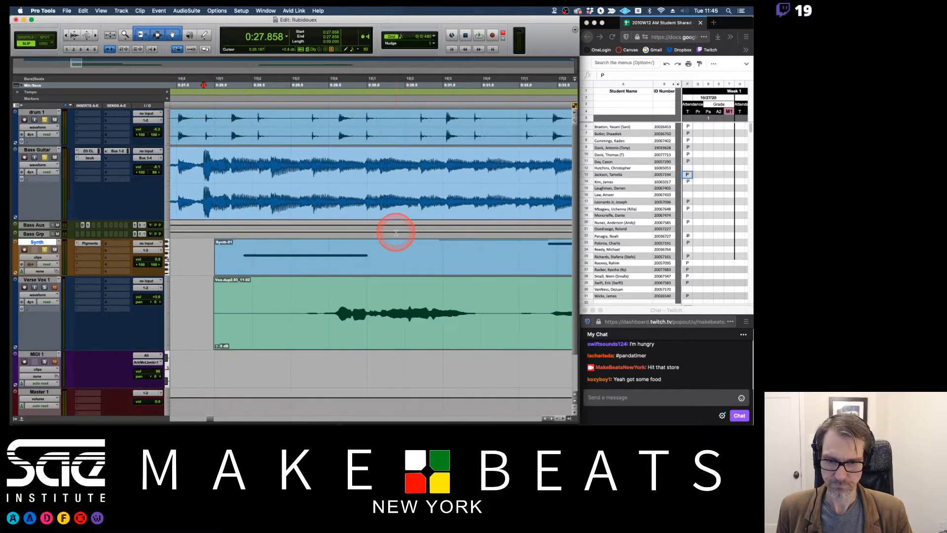
click(167, 257)
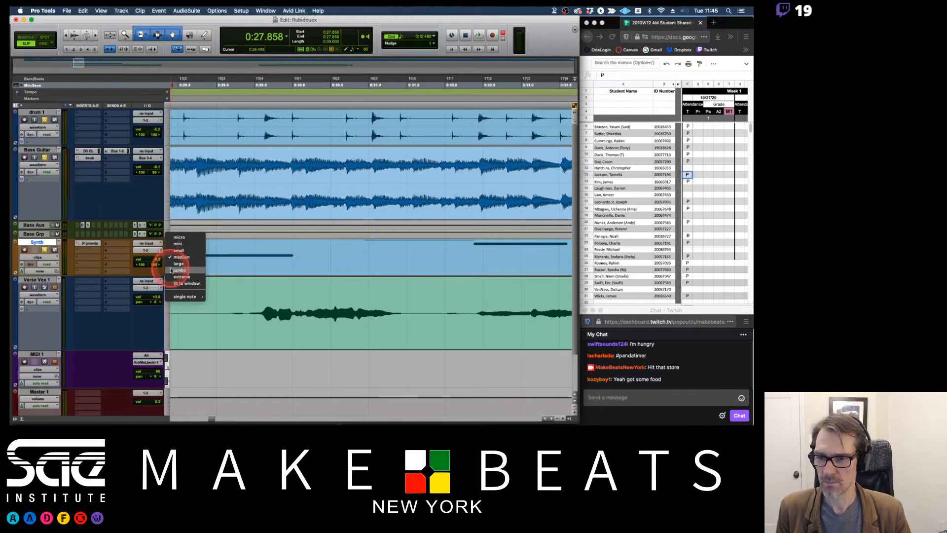
click(170, 270)
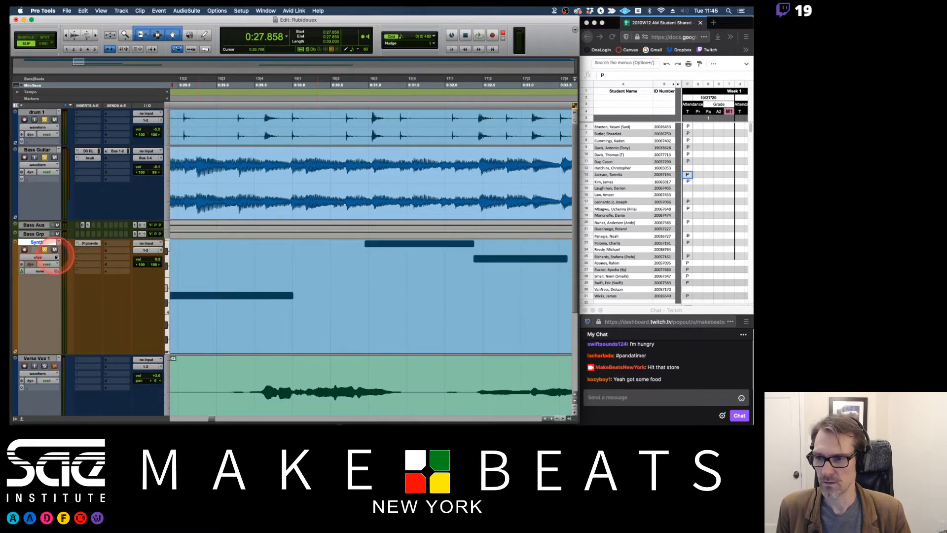
- Switch the Synth track to notes view and shift its pitch range so the recorded notes are in view
click(38, 258)
click(35, 264)
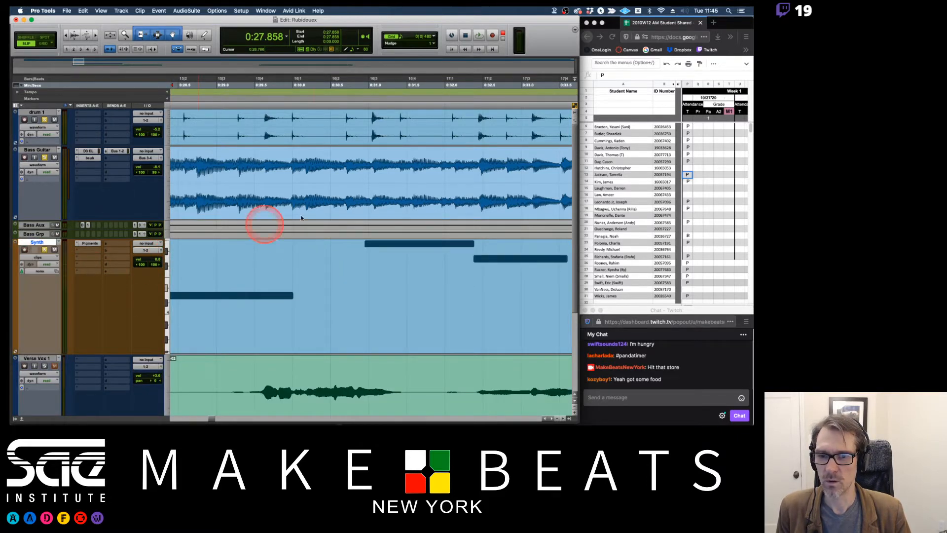
click(85, 34)
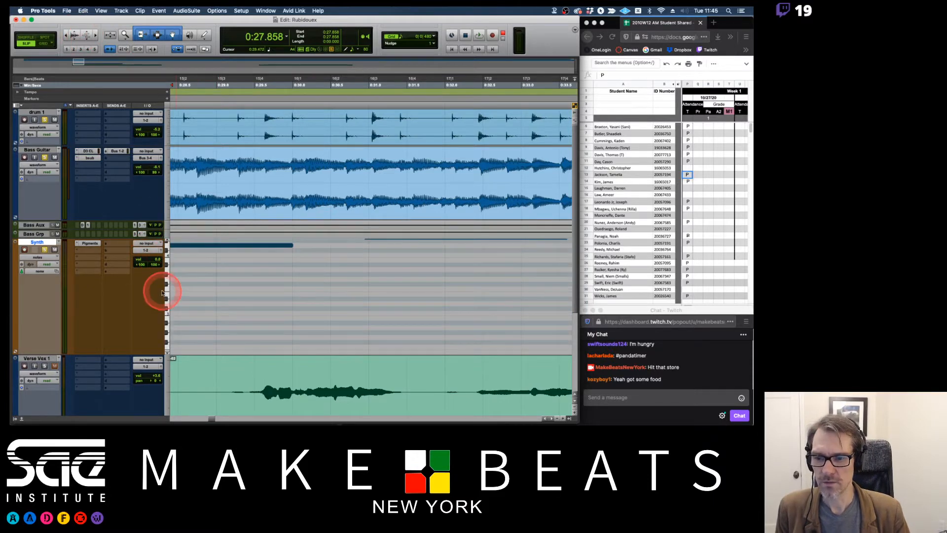
drag(160, 290, 175, 361)
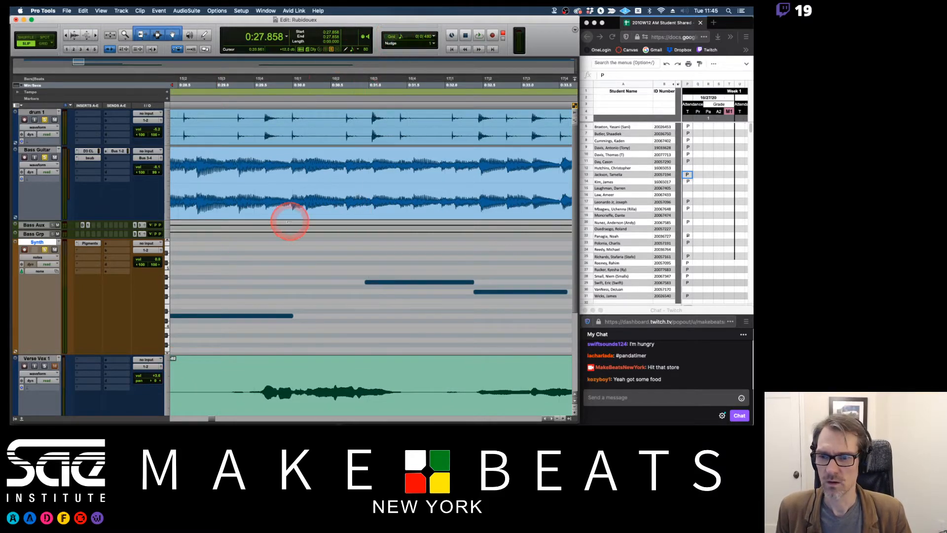
- Move the first note on the Synth track slightly earlier so it starts at about 0:28.2
scroll(275, 205, left, 5)
scroll(286, 250, left, 3)
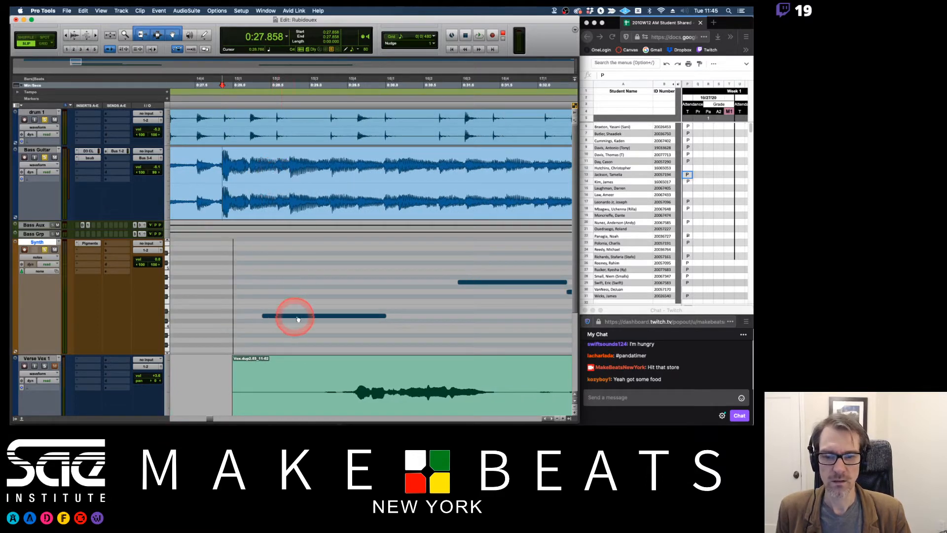
click(321, 317)
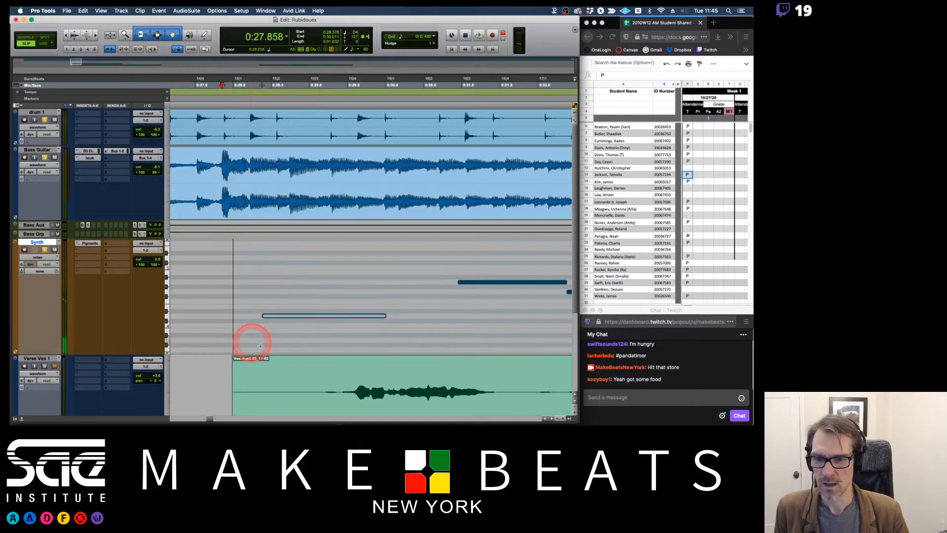
drag(297, 320, 289, 318)
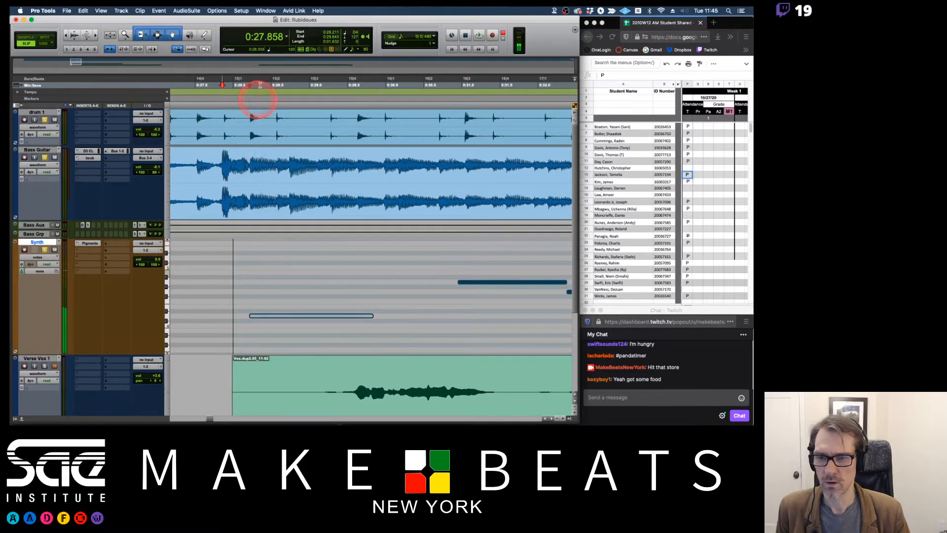
- Play back the session and lower the Synth track's volume while it plays
key(space)
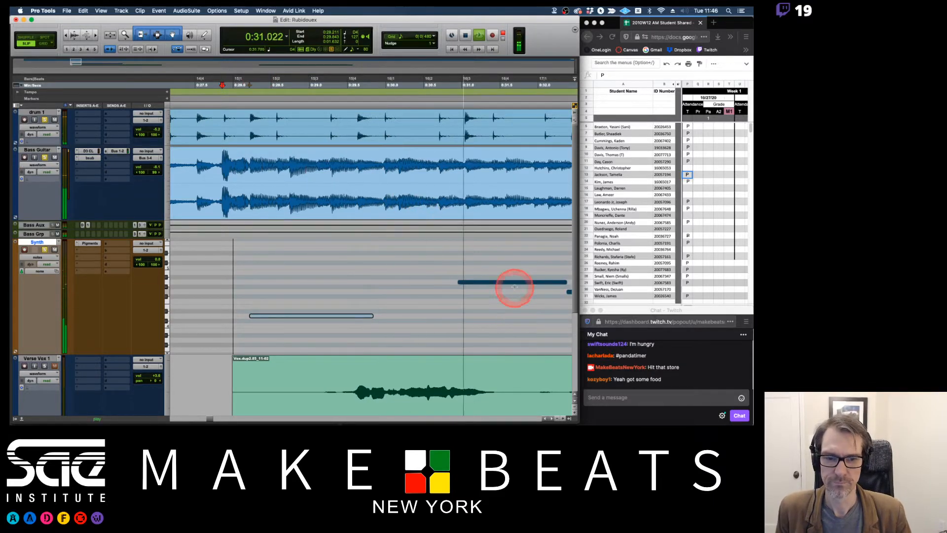
scroll(513, 287, down, 2)
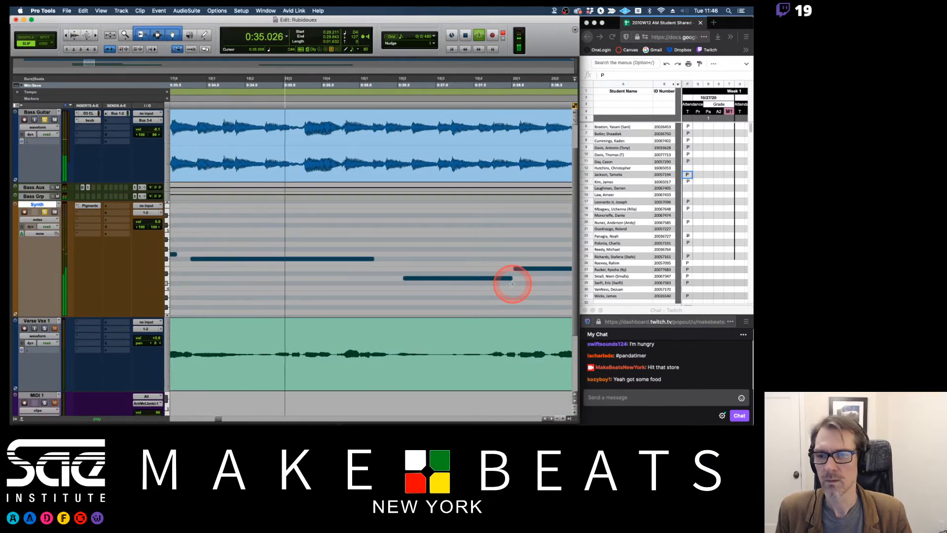
drag(158, 221, 161, 225)
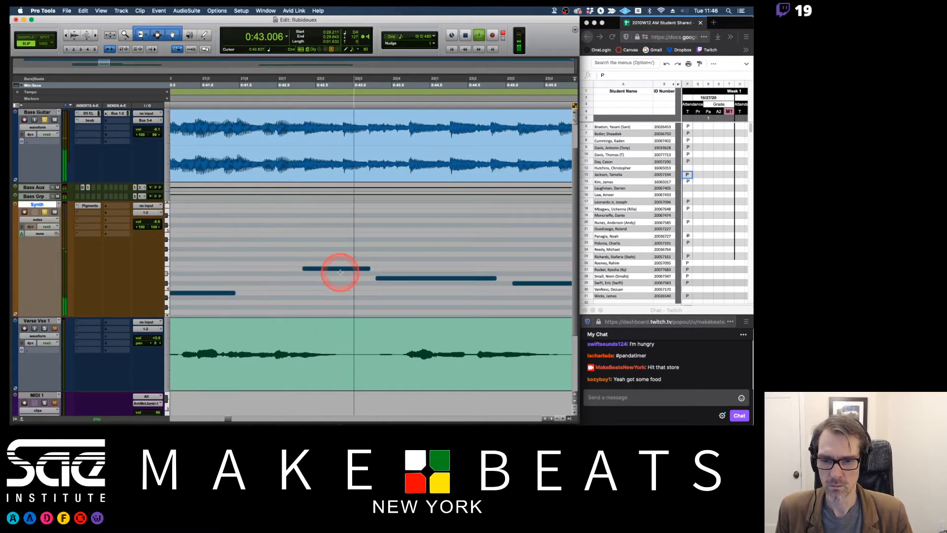
key(space)
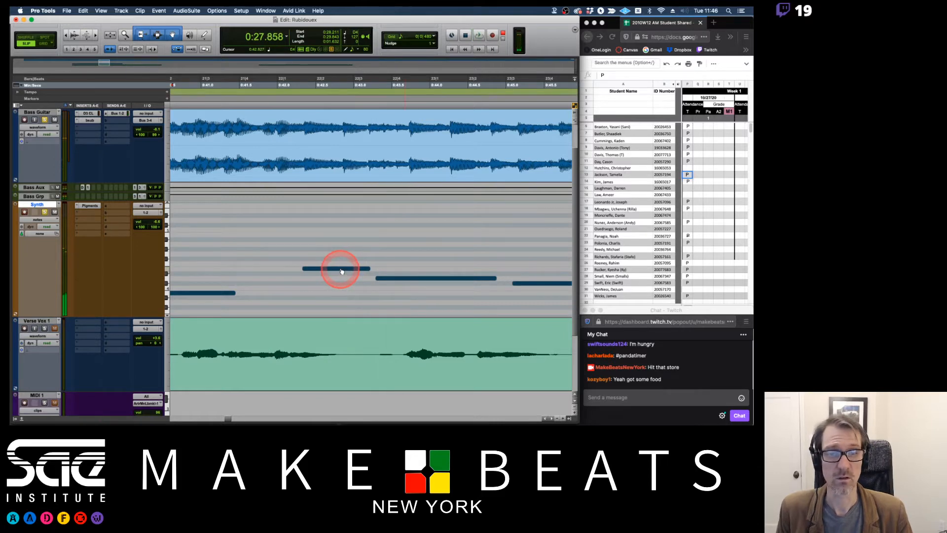
- Delete the short Synth note near 0:42 and extend the following note's start back to about 0:42.35
click(341, 271)
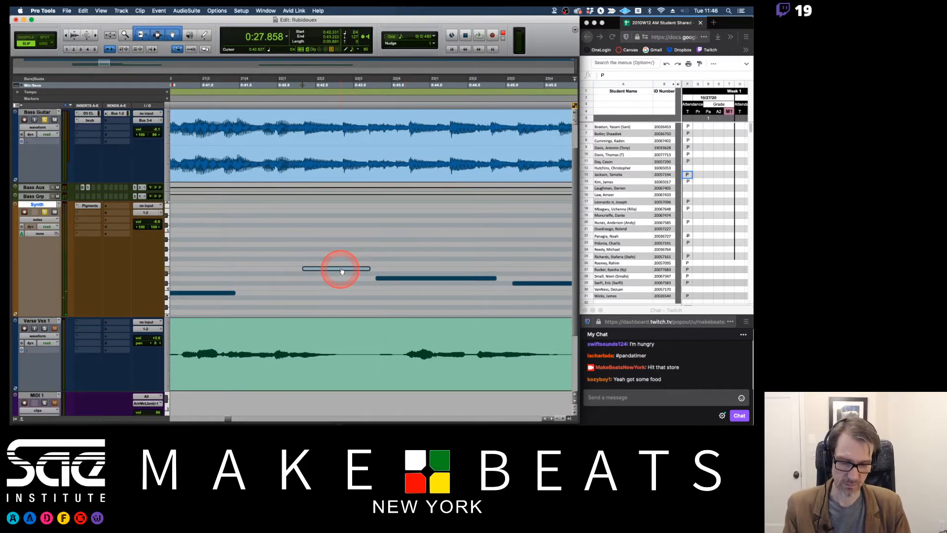
drag(342, 271, 313, 280)
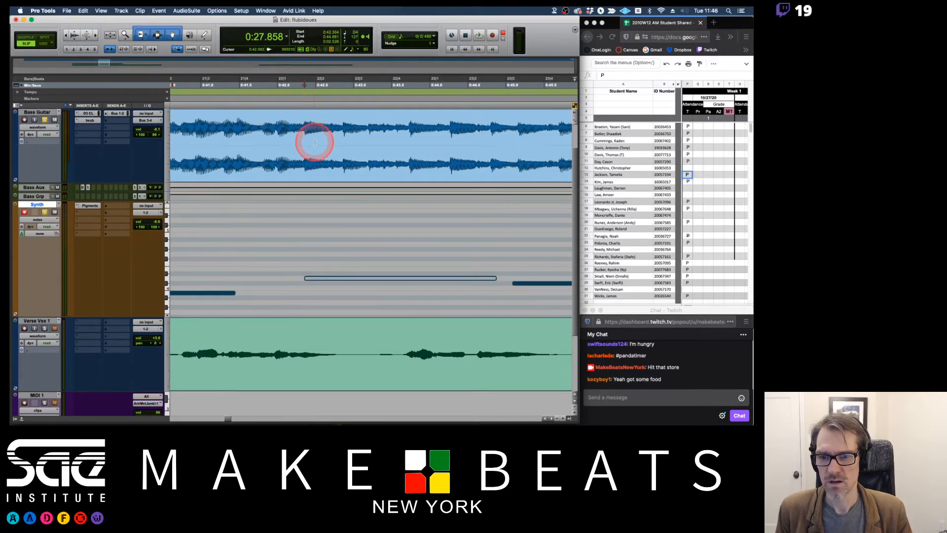
- Play back from about 0:39.3 through the end of the Synth part to check the edited note
scroll(313, 139, left, 5)
scroll(315, 142, right, 2)
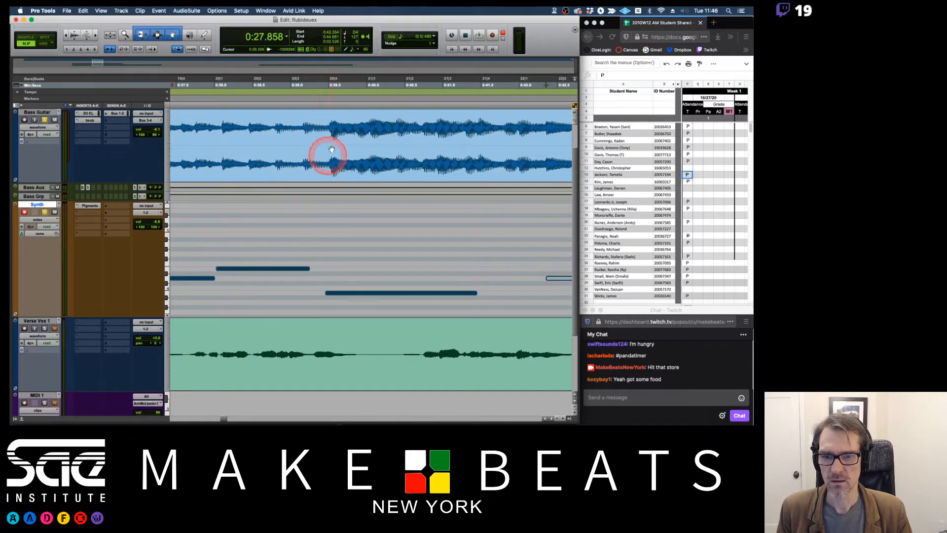
click(317, 85)
key(space)
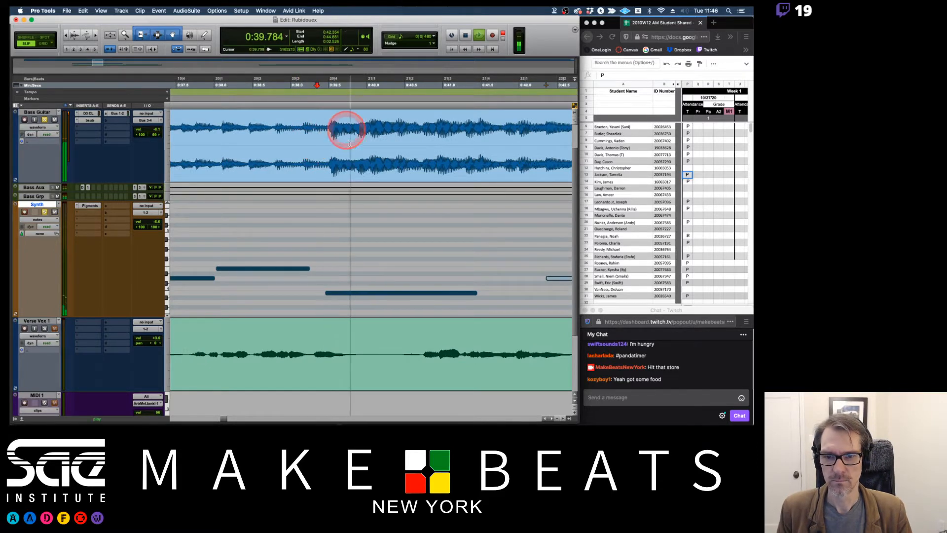
scroll(353, 171, right, 3)
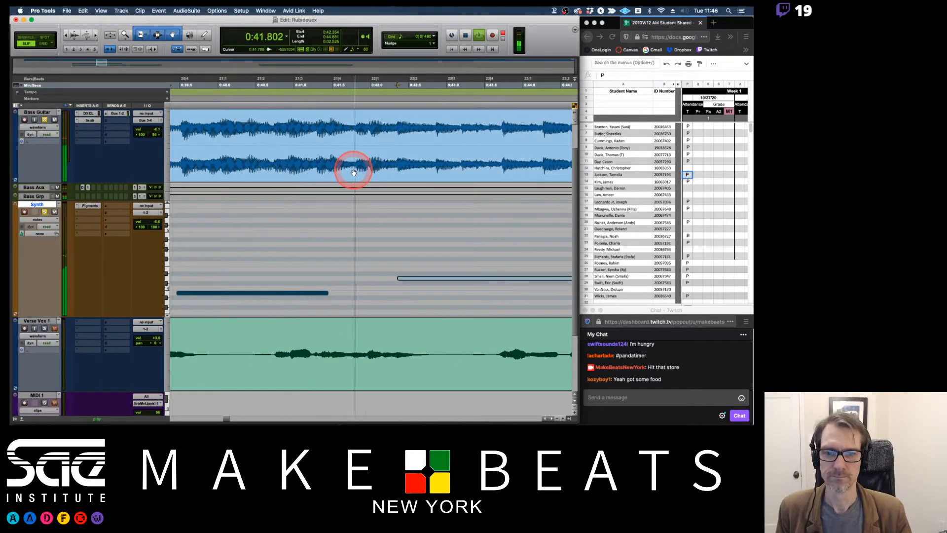
scroll(354, 172, right, 3)
scroll(354, 172, right, 5)
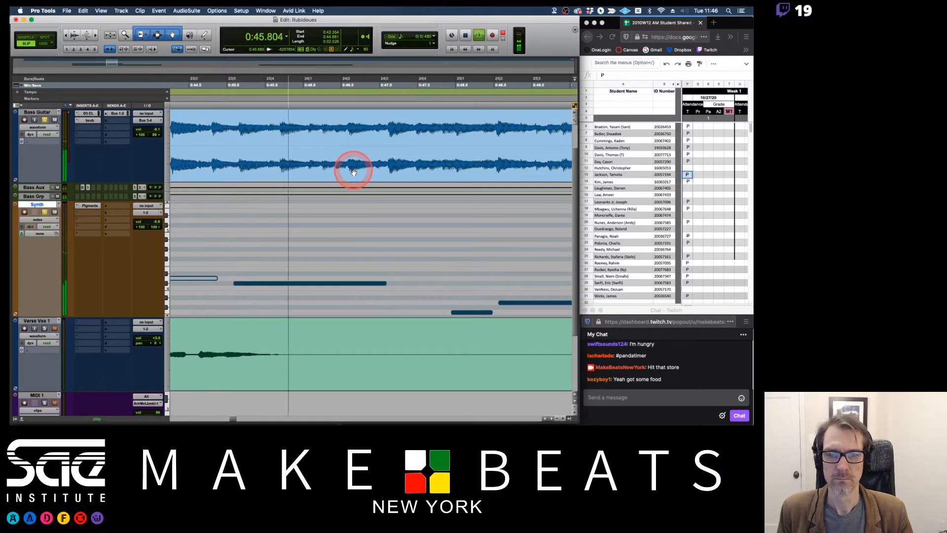
scroll(354, 171, down, 3)
scroll(351, 169, up, 4)
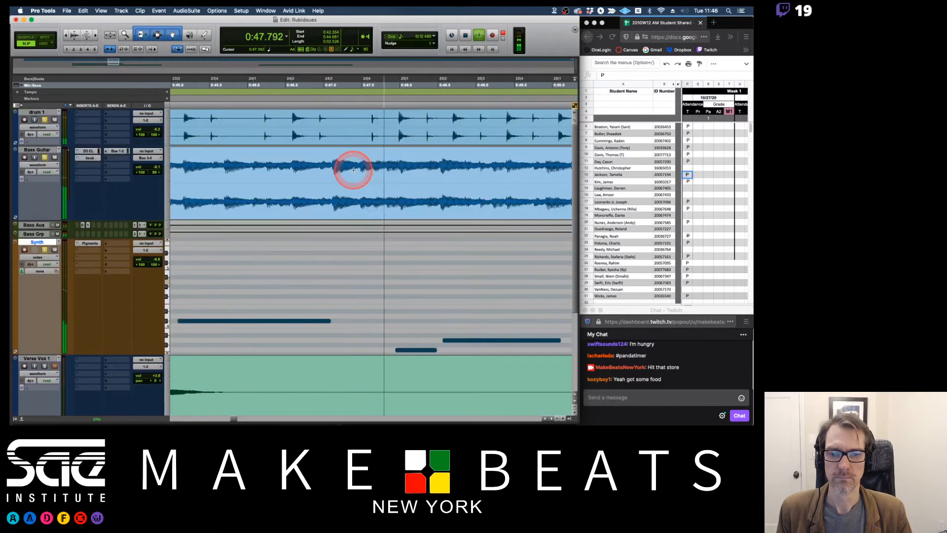
key(space)
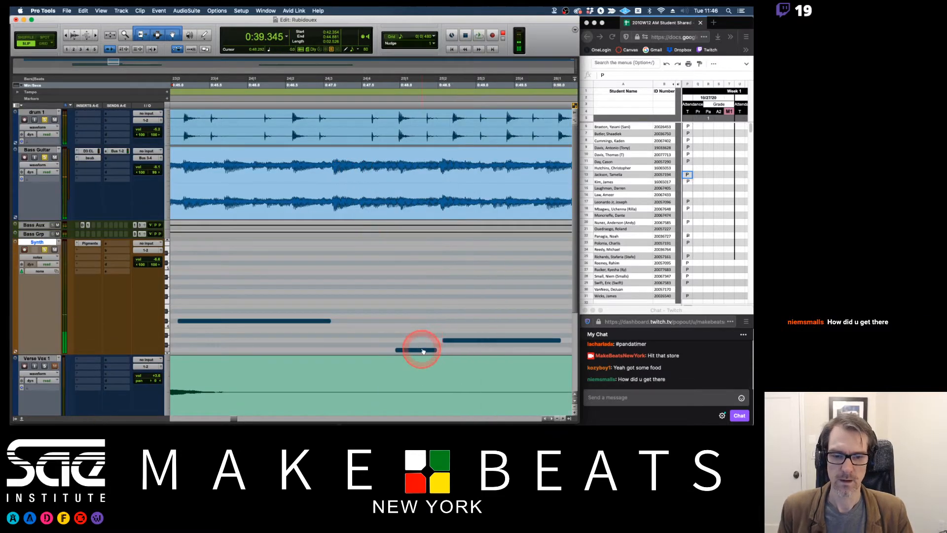
- Delete the short low Synth note near 0:48 and extend the last note's start back to about 0:48
click(419, 344)
click(442, 340)
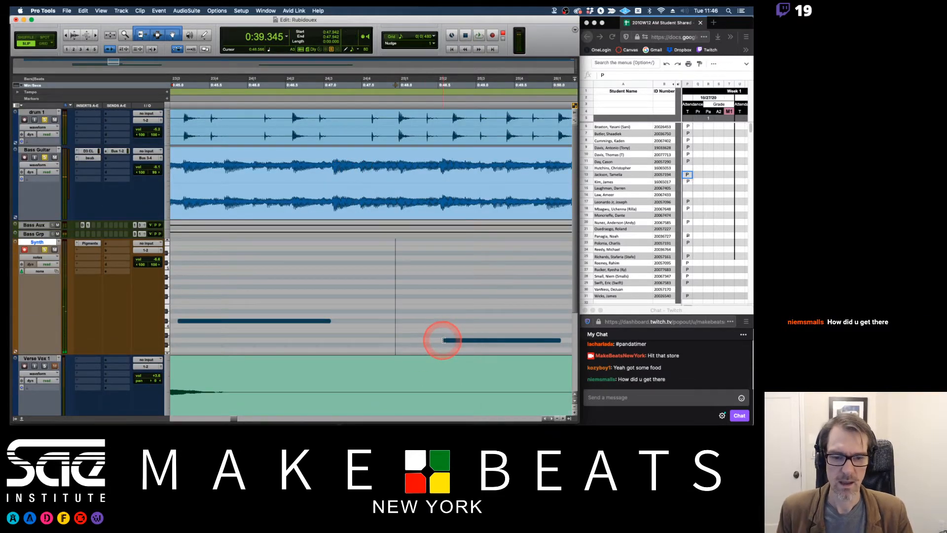
drag(442, 340, 399, 342)
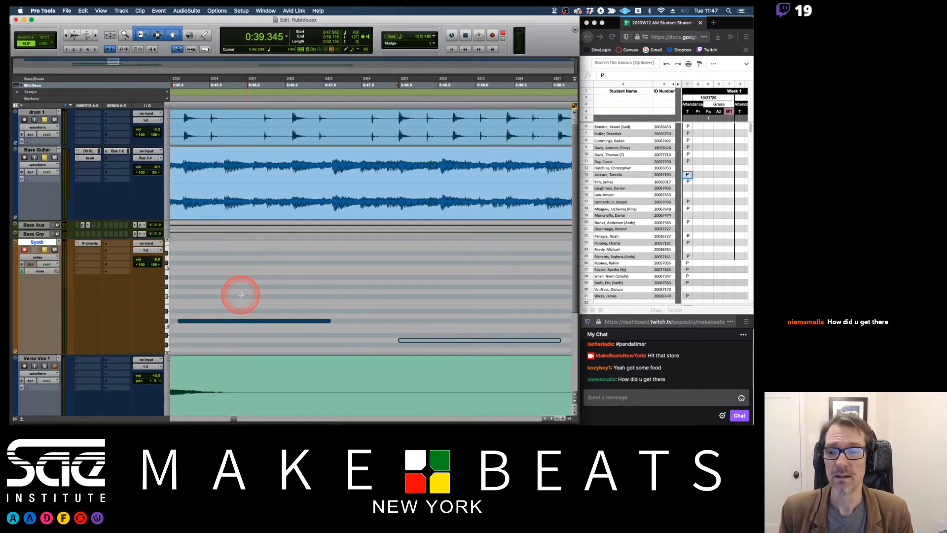
- Zoom out to show the whole Synth part and return the Synth track to clips view
key(r)
key(r)
key(r)
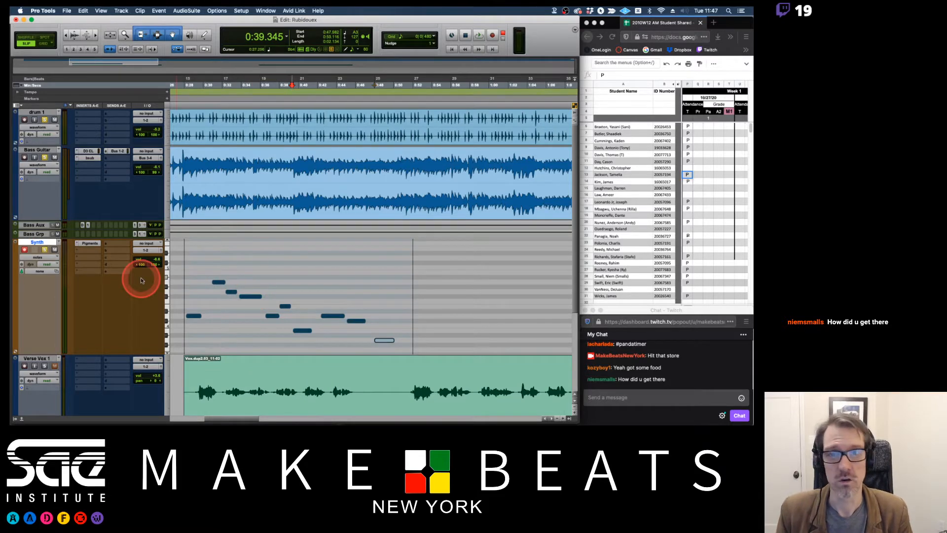
scroll(341, 301, left, 3)
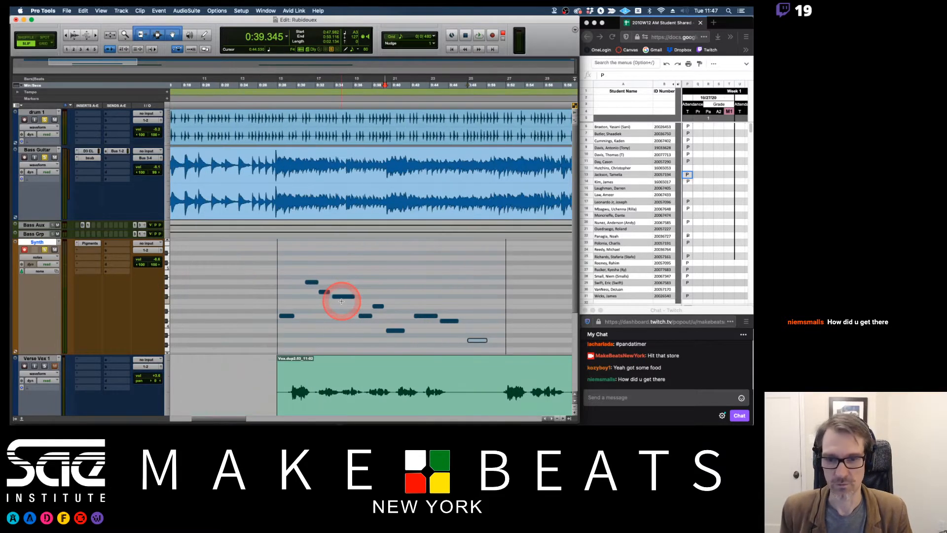
click(39, 257)
click(39, 253)
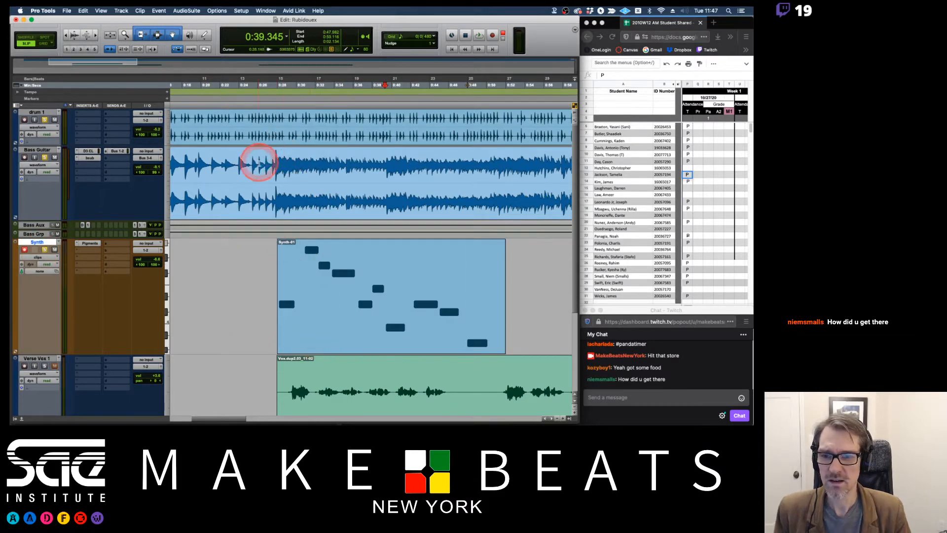
- Place the edit cursor at about 0:27.1 on the Bass Guitar track, just before the Synth clip, and briefly run playback
click(271, 161)
key(space)
key(space)
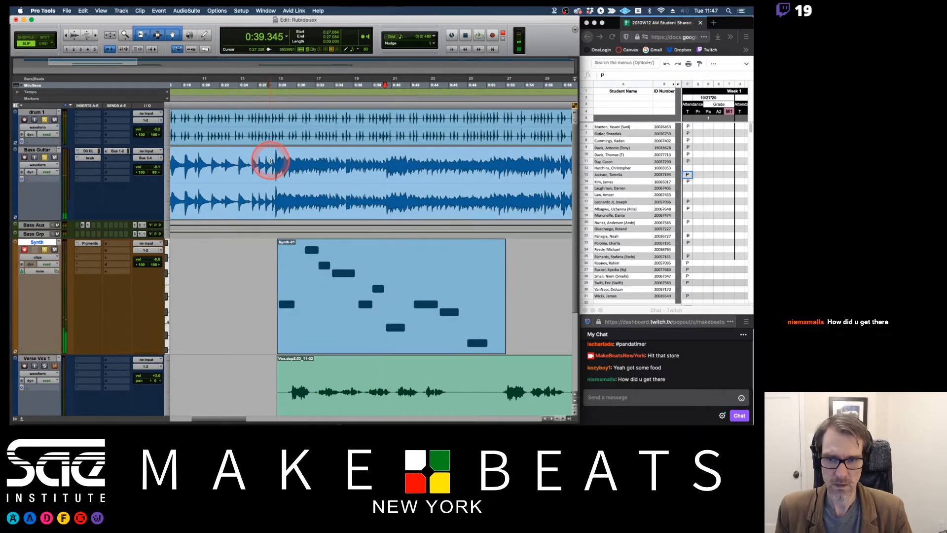
- Start playback, show the Mix window and disarm recording on the Synth track
key(space)
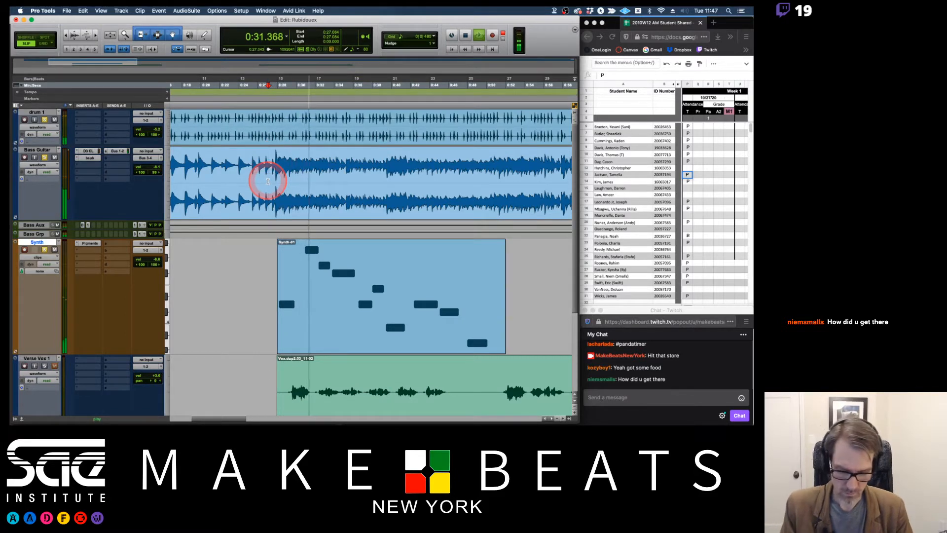
key(super+equal)
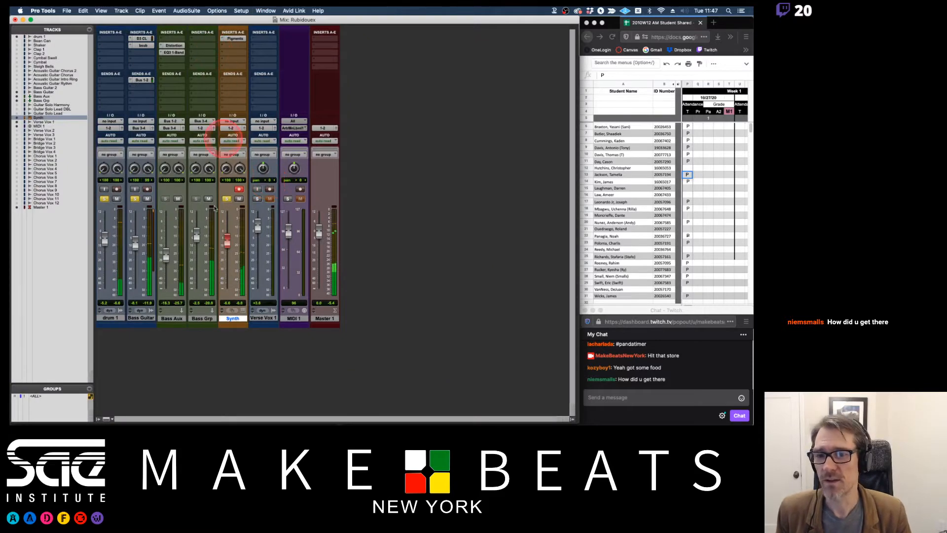
click(239, 189)
- Insert the stereo AIR Vintage Filter modulation plug-in below Pigments on the Synth track
click(234, 47)
mouse_move(258, 46)
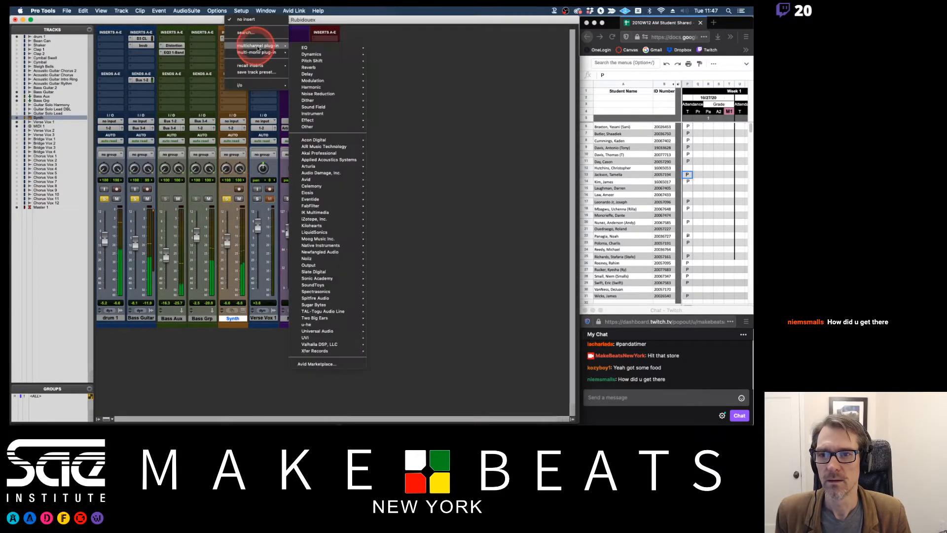
mouse_move(304, 48)
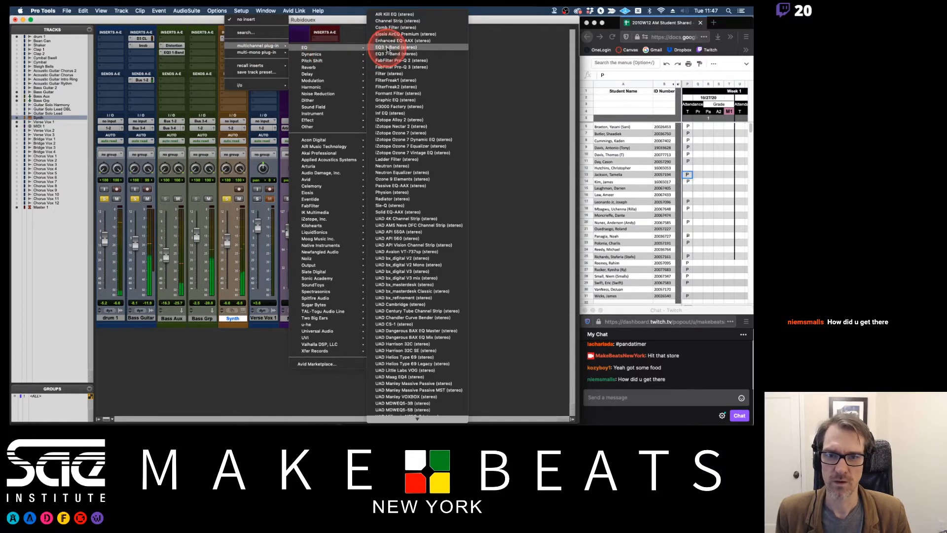
mouse_move(323, 81)
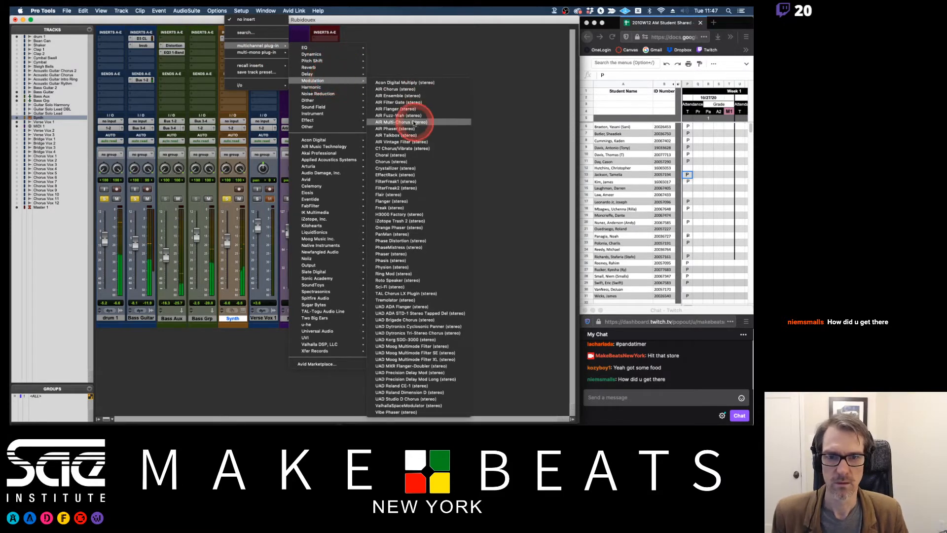
click(397, 142)
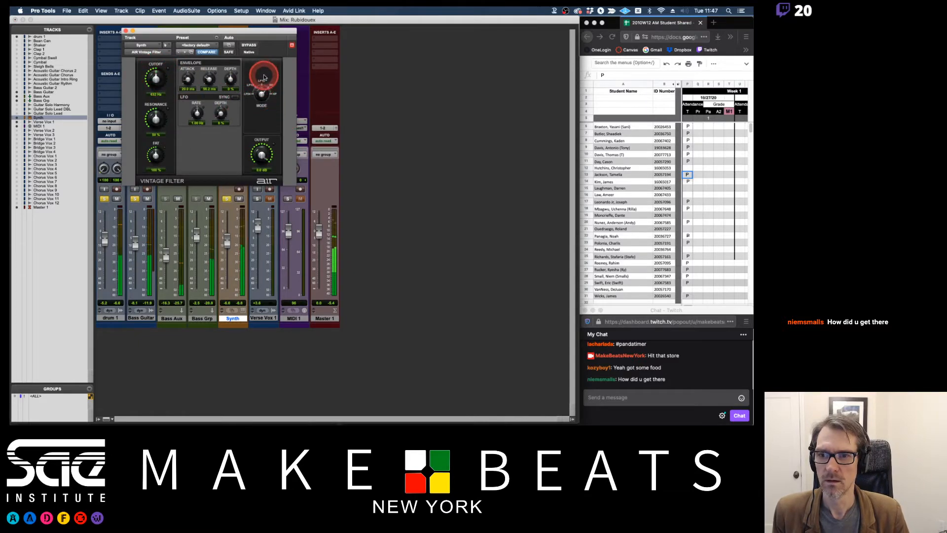
- Raise the Vintage Filter's cutoff to about 1.4 kHz and close the plug-in window after returning to the Edit window
drag(153, 78, 156, 69)
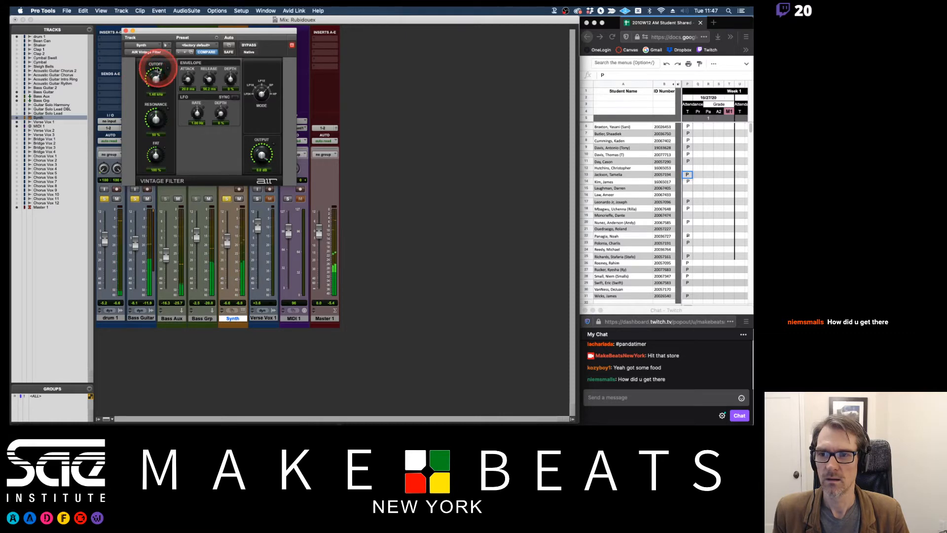
drag(164, 32, 360, 85)
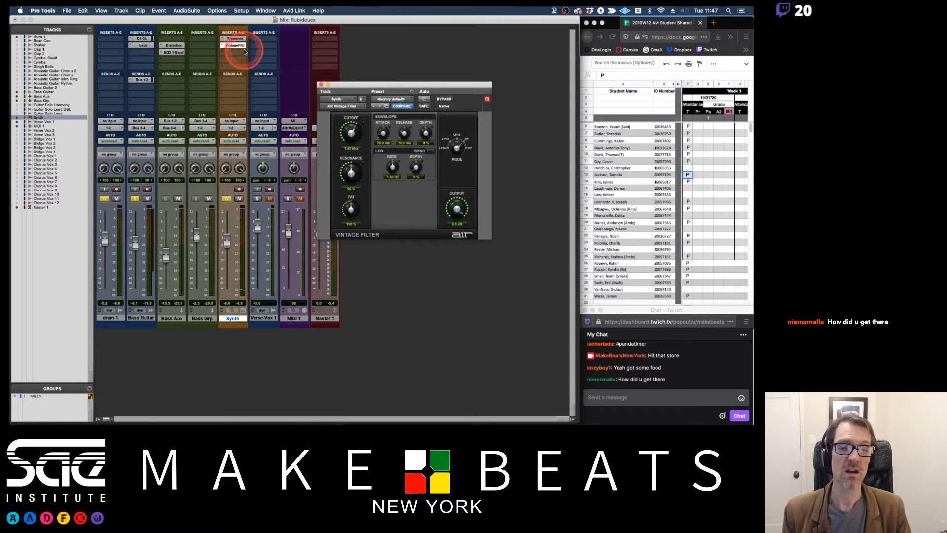
key(super+equal)
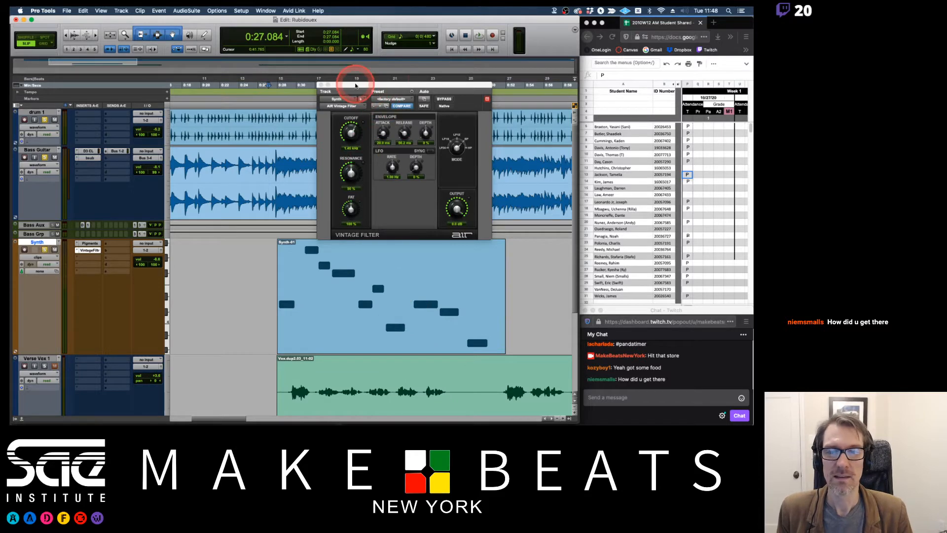
click(355, 86)
click(321, 84)
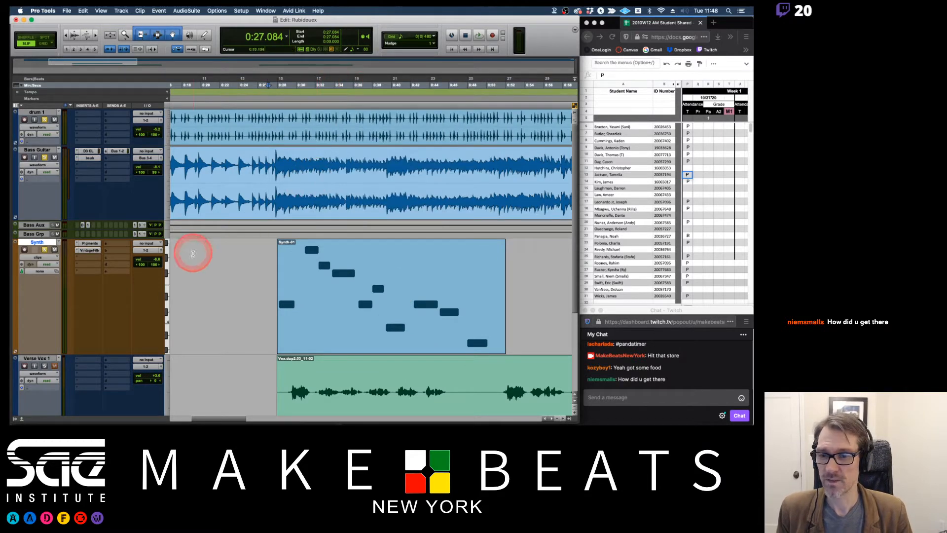
- Reduce the Synth track's height to medium in the Edit window
click(167, 302)
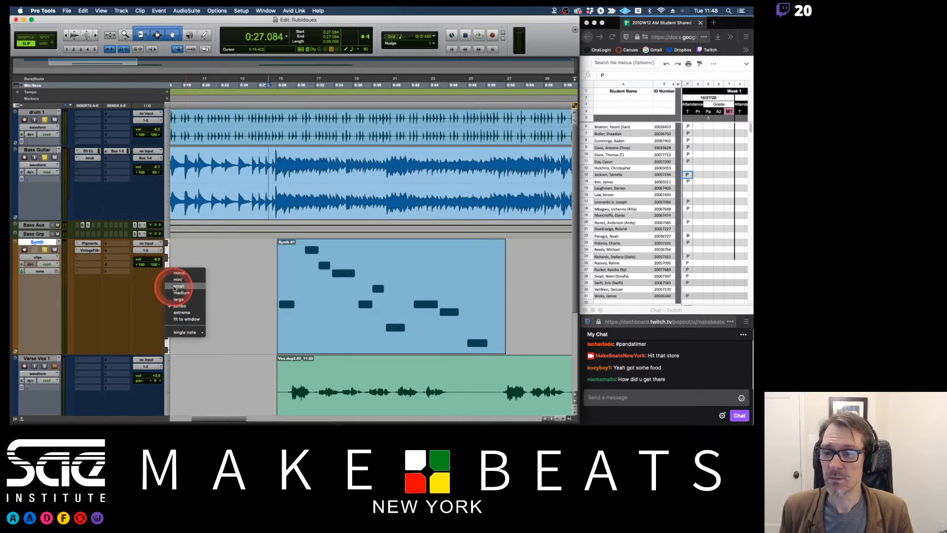
click(173, 288)
click(167, 248)
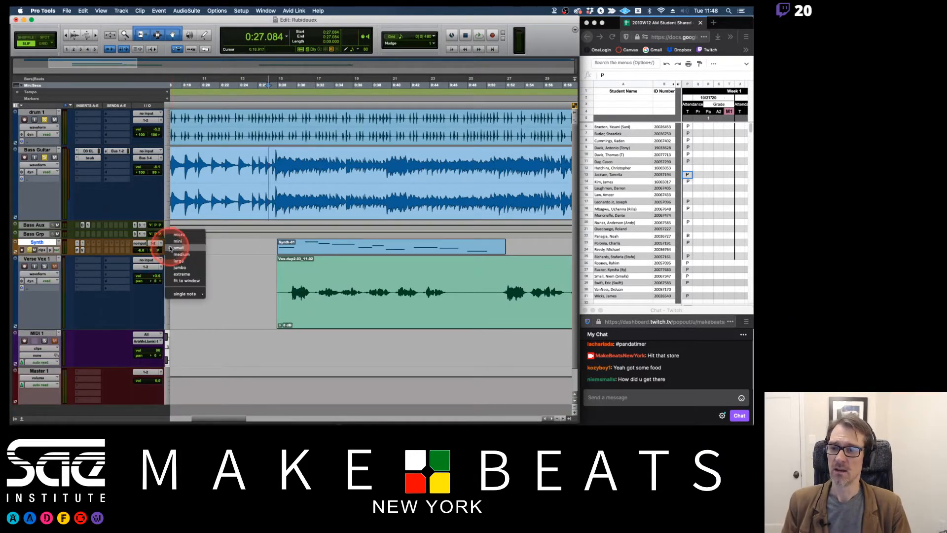
click(172, 256)
click(224, 251)
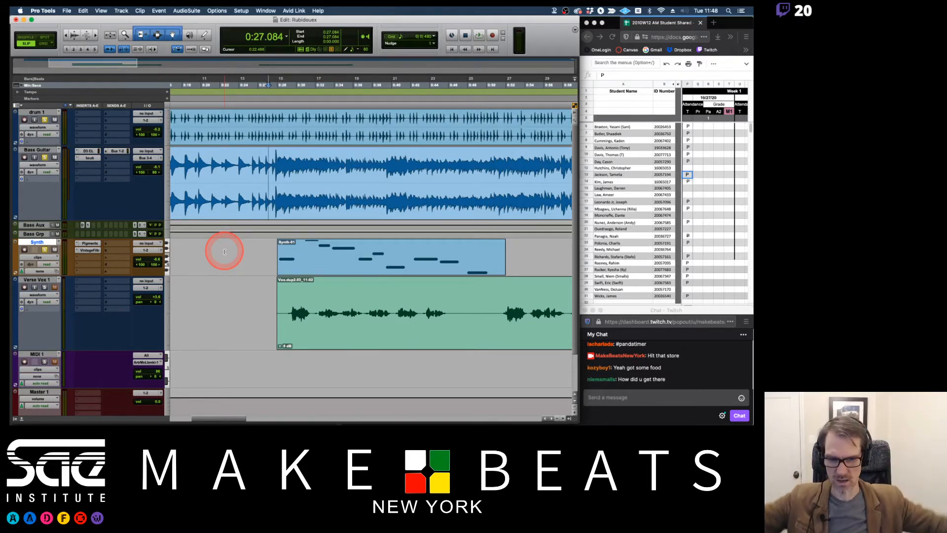
- Show the Mix window and switch to Preview to examine the track type icons on the PT Track Symbols page
key(super+equal)
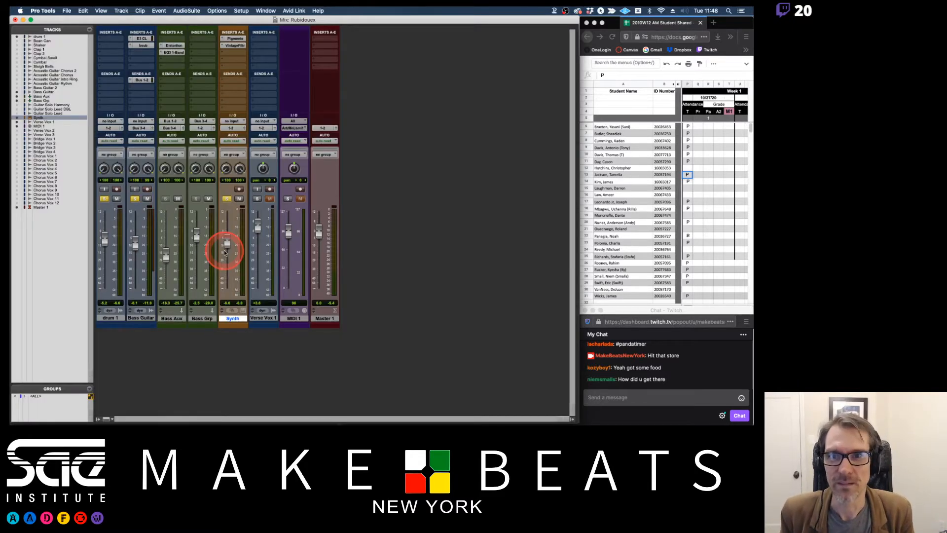
key(super+Tab)
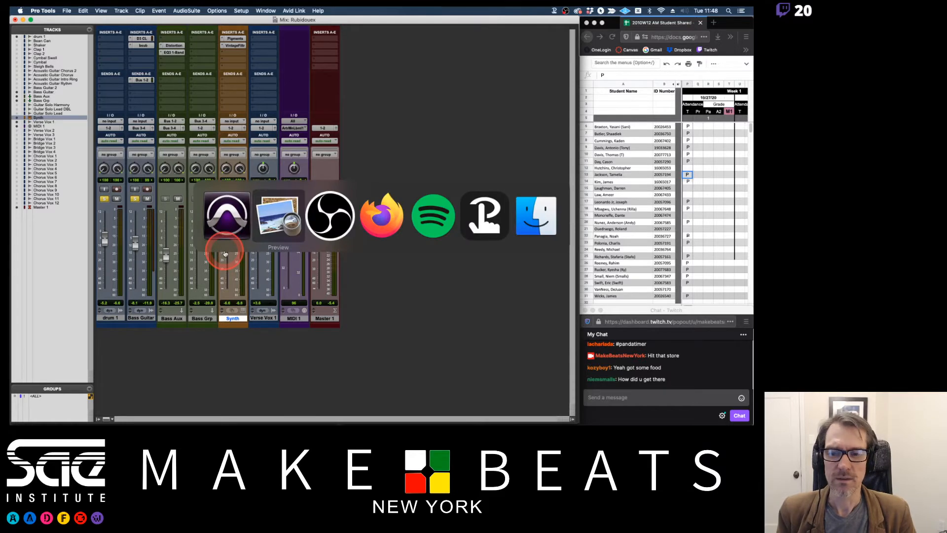
key(Right)
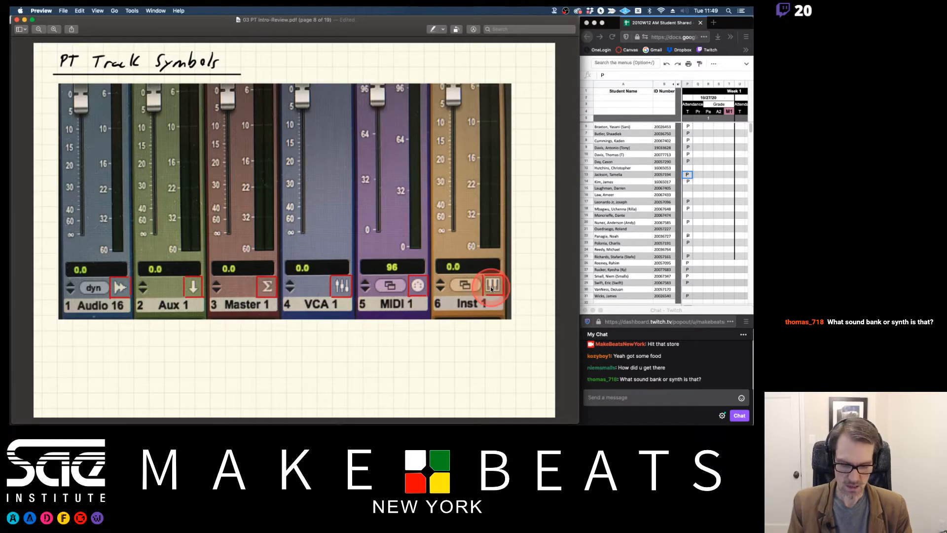
key(super+plus)
key(super+minus)
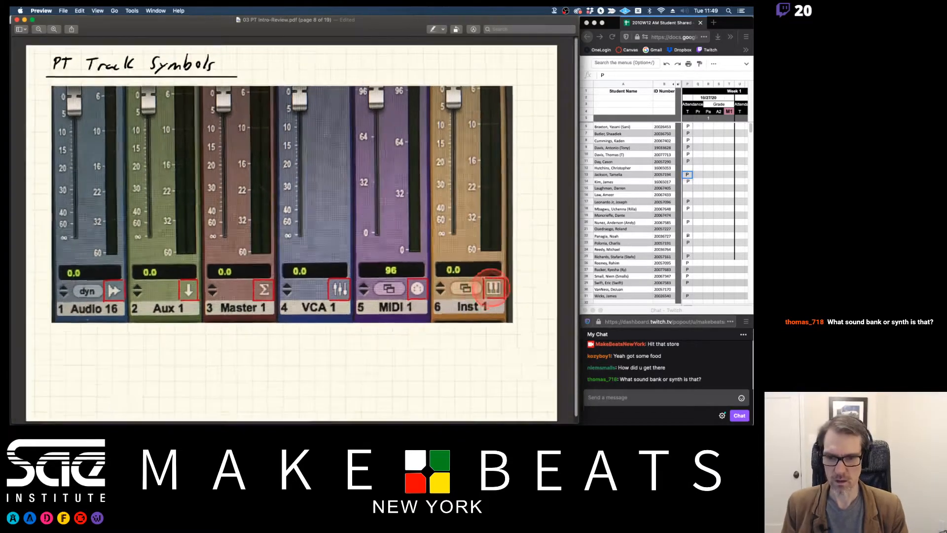
- Select the MIDI 1 track in Pro Tools and bring up the Create a New Track page of the notes in Preview
key(super+Tab)
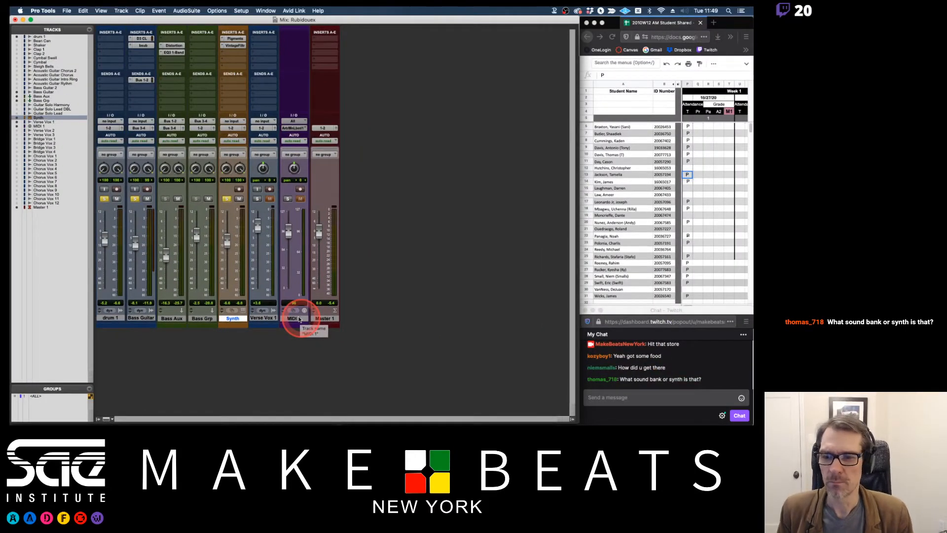
click(299, 319)
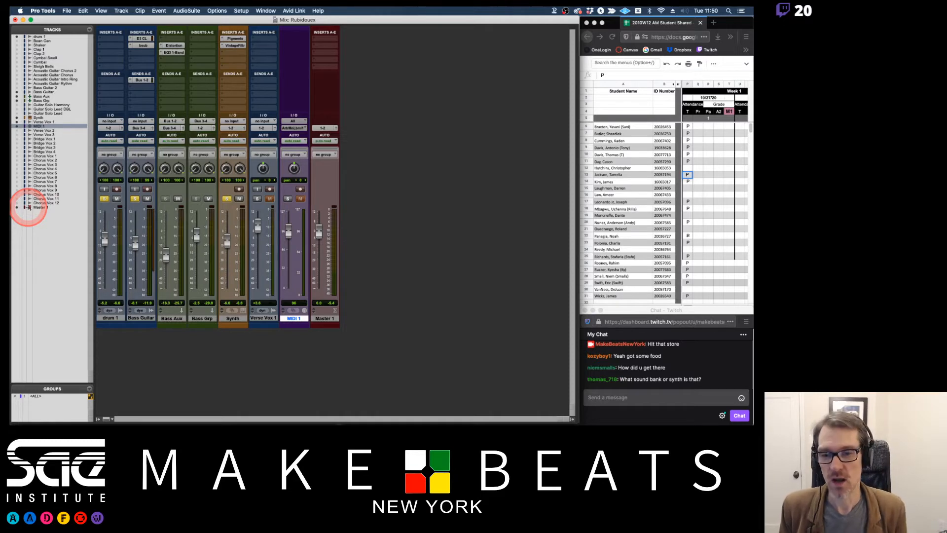
key(super+Tab)
key(Down)
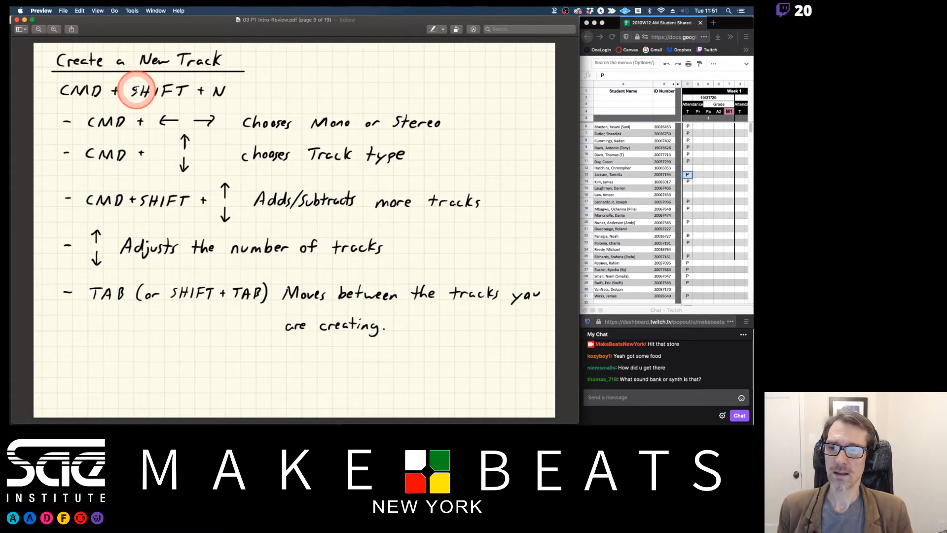
- Create one new stereo Aux Input track in Pro Tools, consulting the track creation notes in Preview
key(super+Tab)
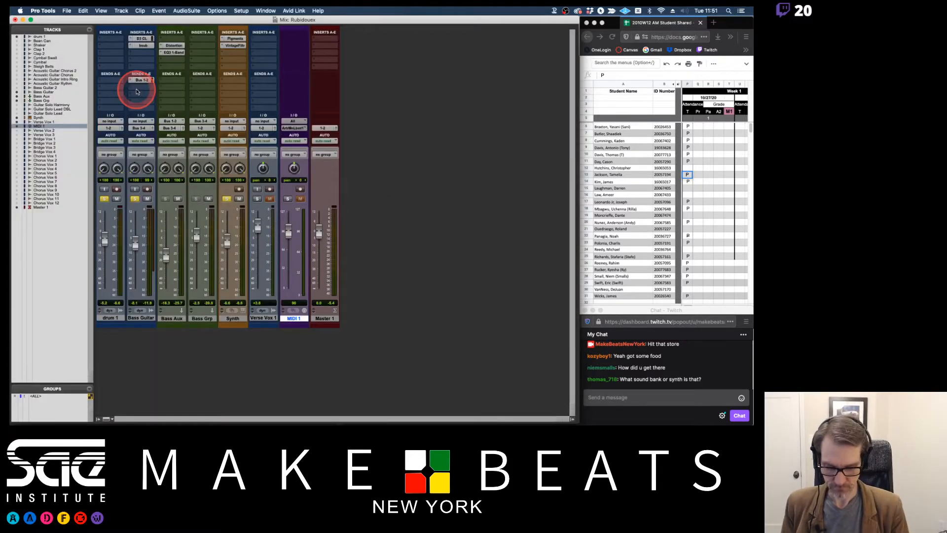
key(super+shift+n)
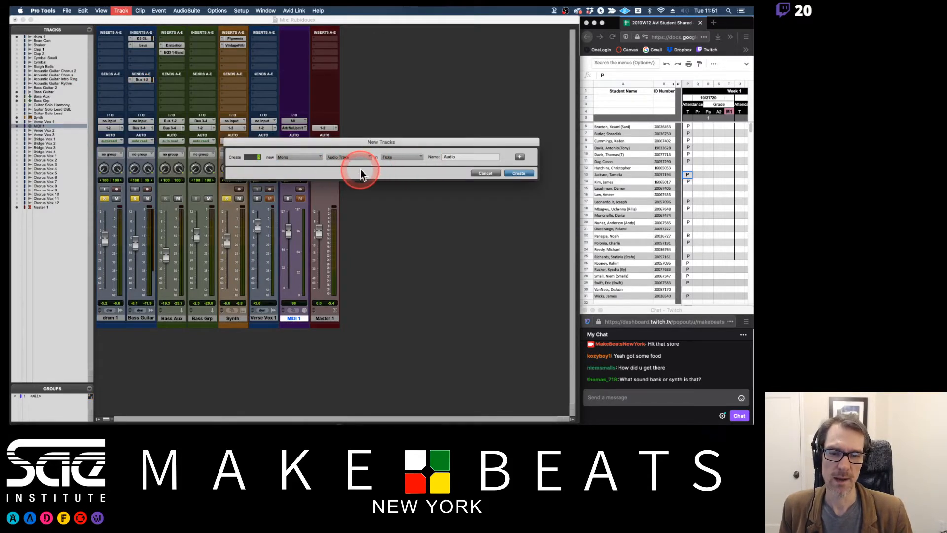
key(super+Tab)
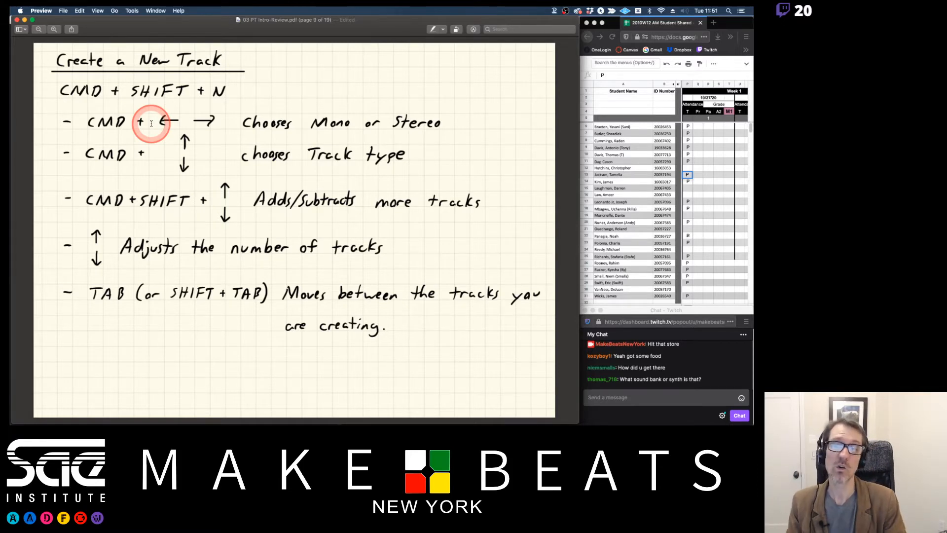
key(super+Tab)
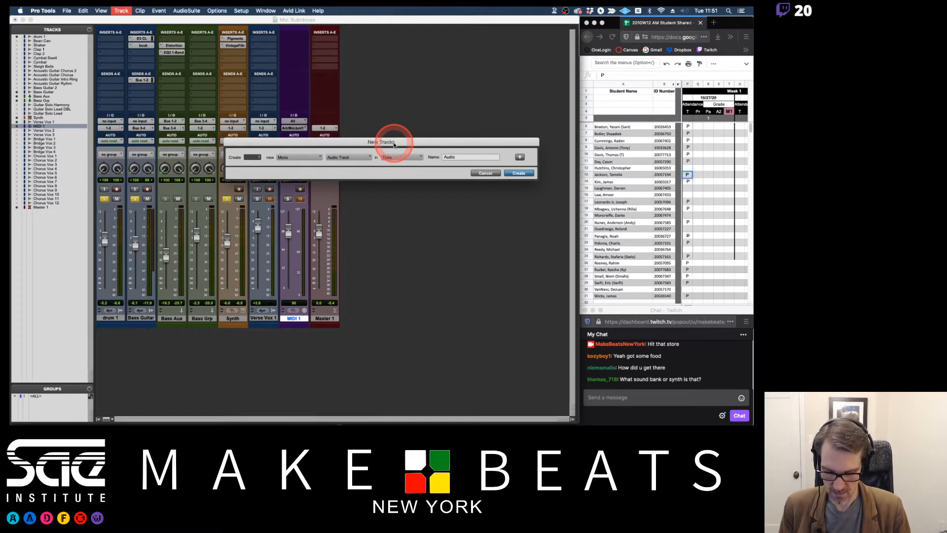
key(super+Down)
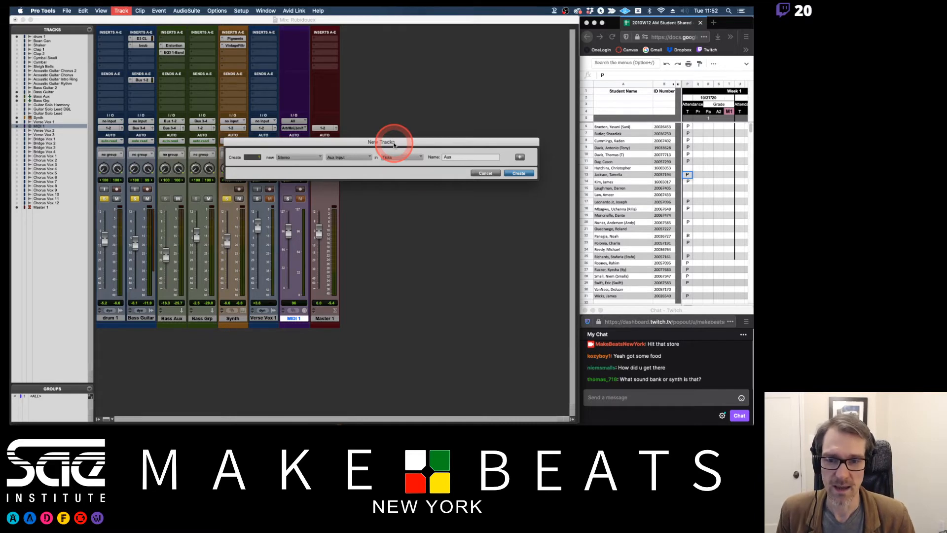
key(Return)
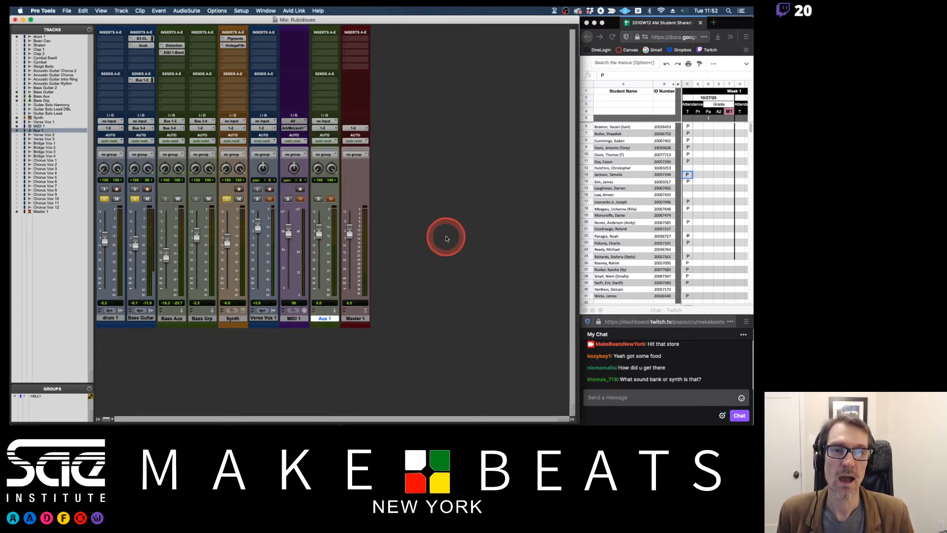
- Create a second stereo Aux Input track after the first new one
key(super+shift+n)
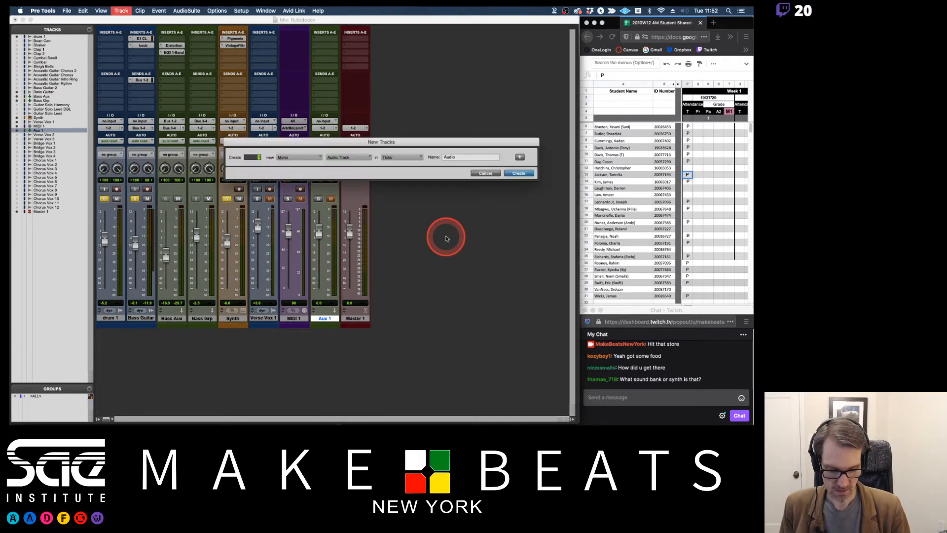
key(super+Down)
key(Return)
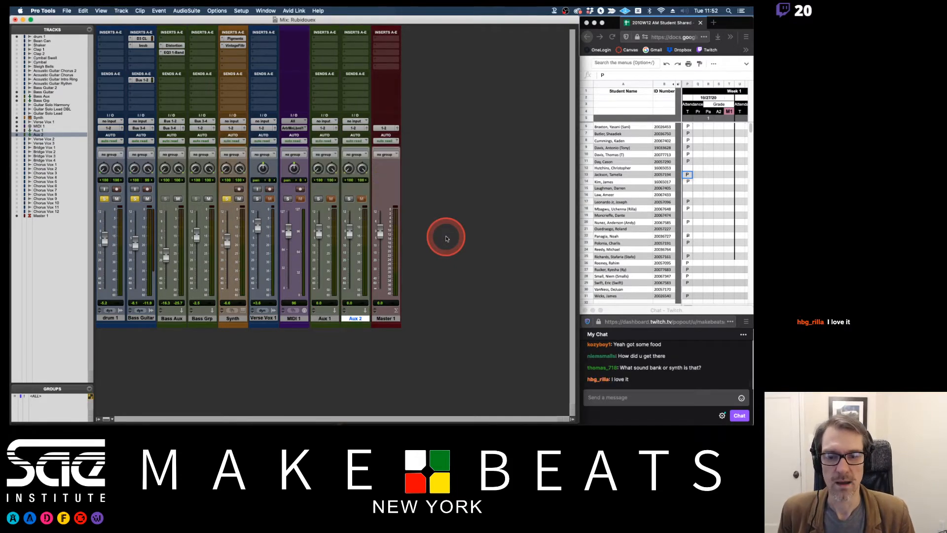
- Delete the two newly created aux tracks, Aux 1 and Aux 2, together
shift+click(332, 318)
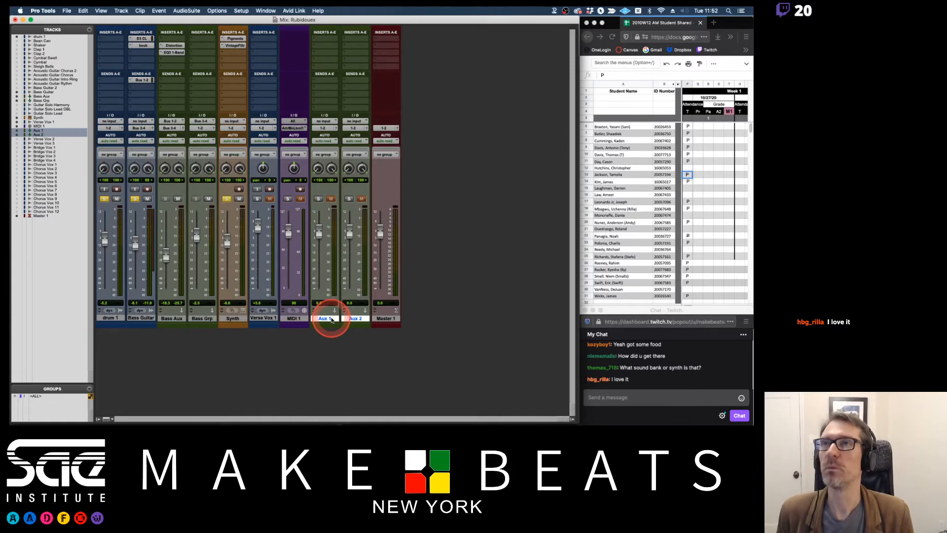
right_click(331, 319)
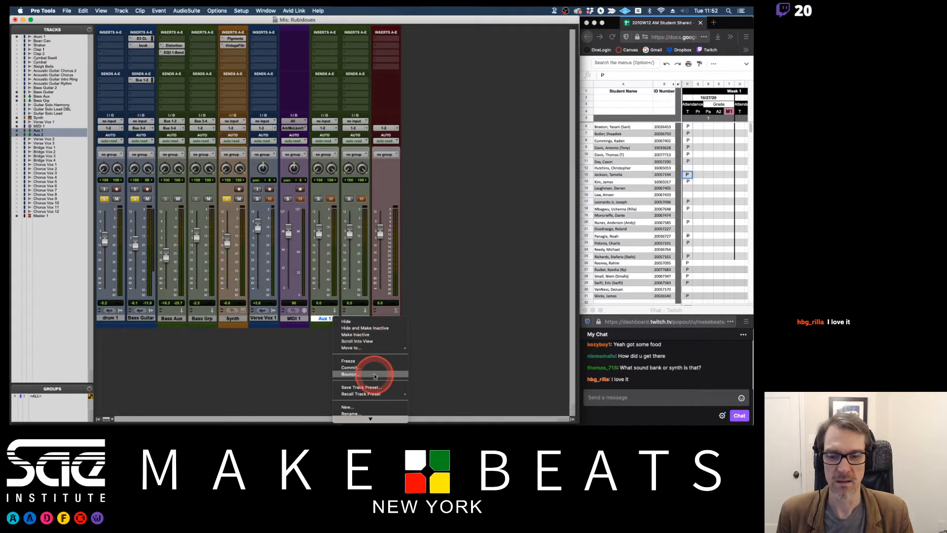
mouse_move(351, 421)
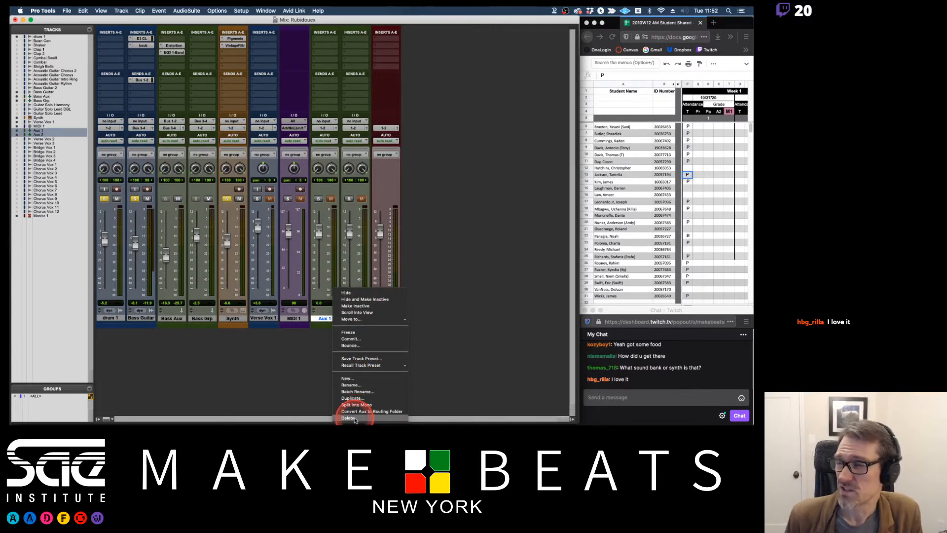
click(352, 418)
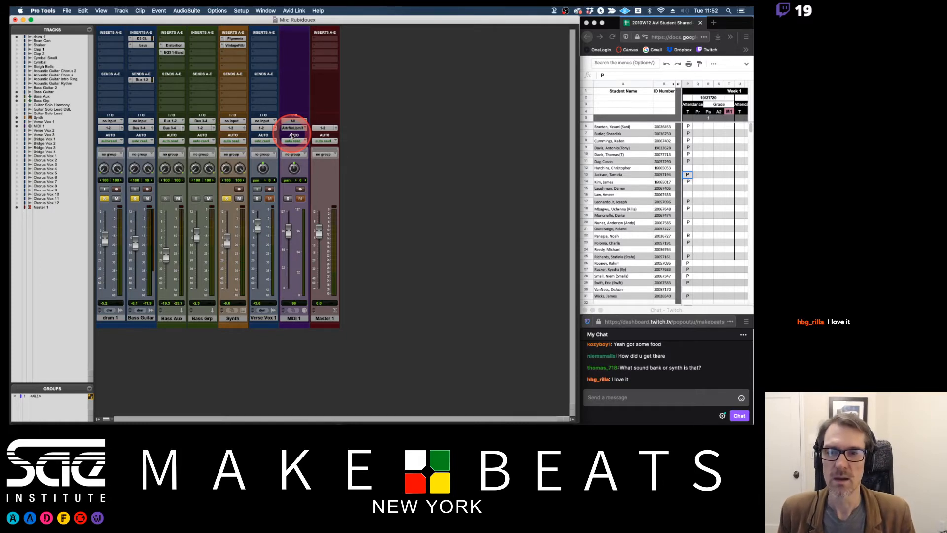
- Review the Create a New Track and Clips pages of the notes in Preview and return to Pro Tools
key(super+Tab)
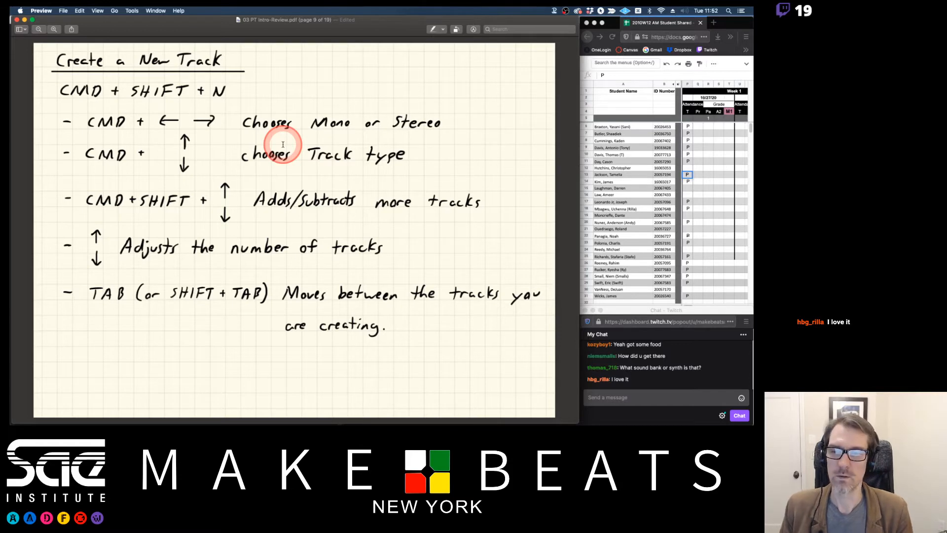
key(Down)
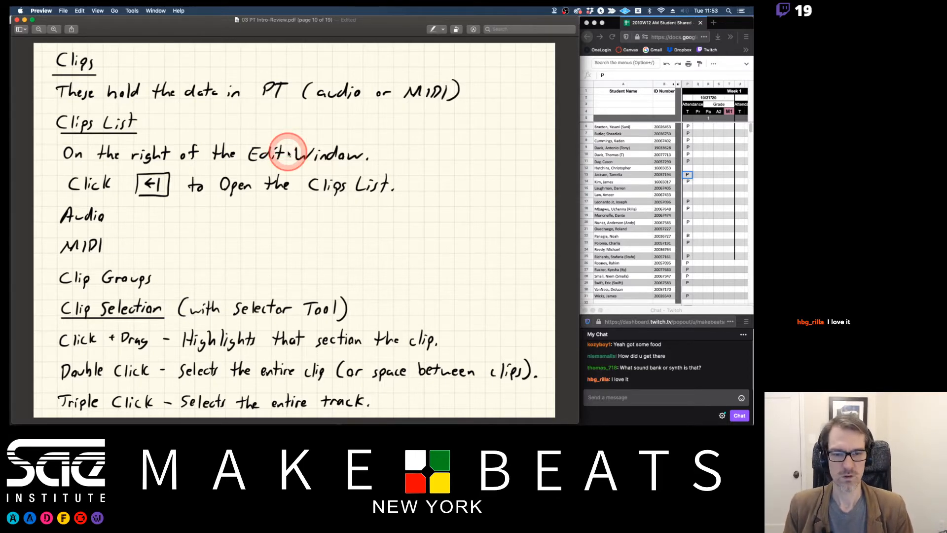
key(super+Tab)
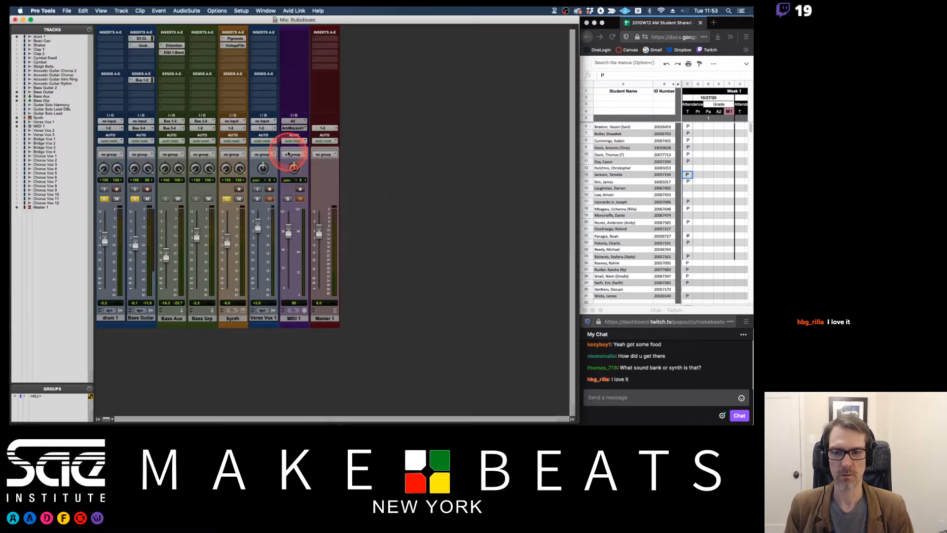
- Show the Edit window with the whole arrangement in view and highlight individual clips on the Synth, Verse Vox 1, Bass Guitar and drum 1 tracks
key(super+equal)
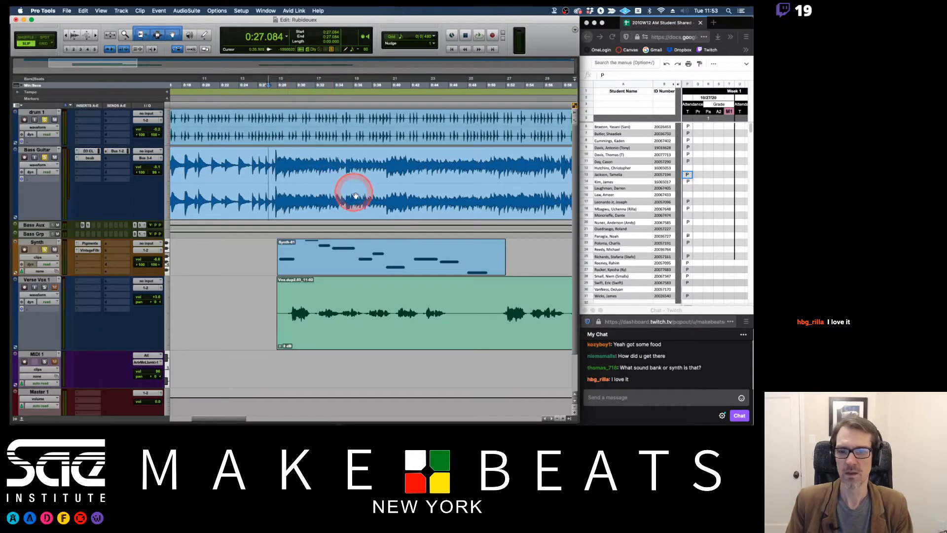
key(r)
key(r)
key(r)
key(r)
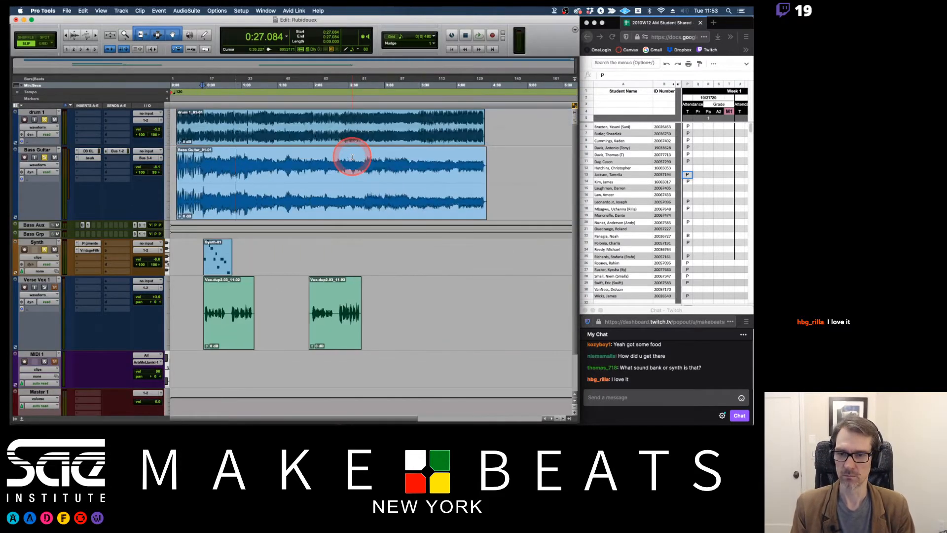
click(194, 256)
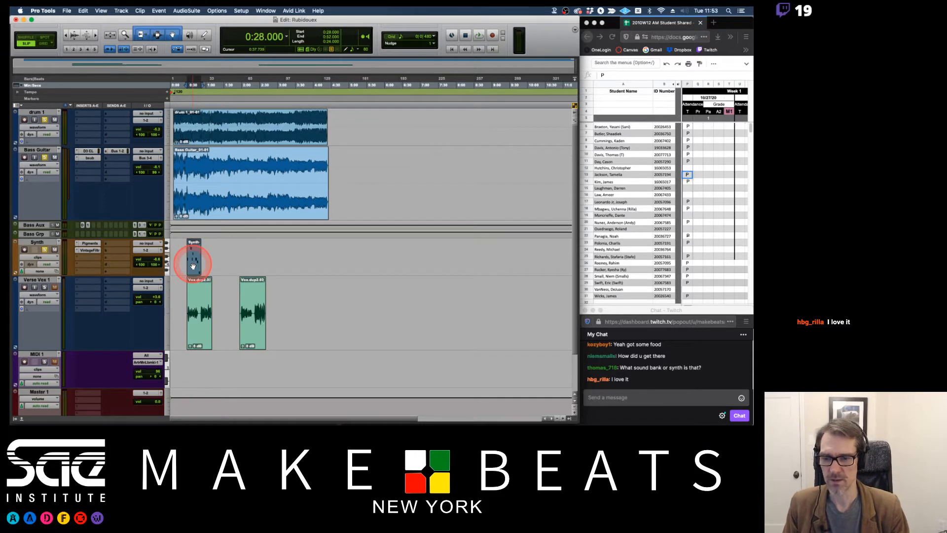
click(202, 331)
click(247, 205)
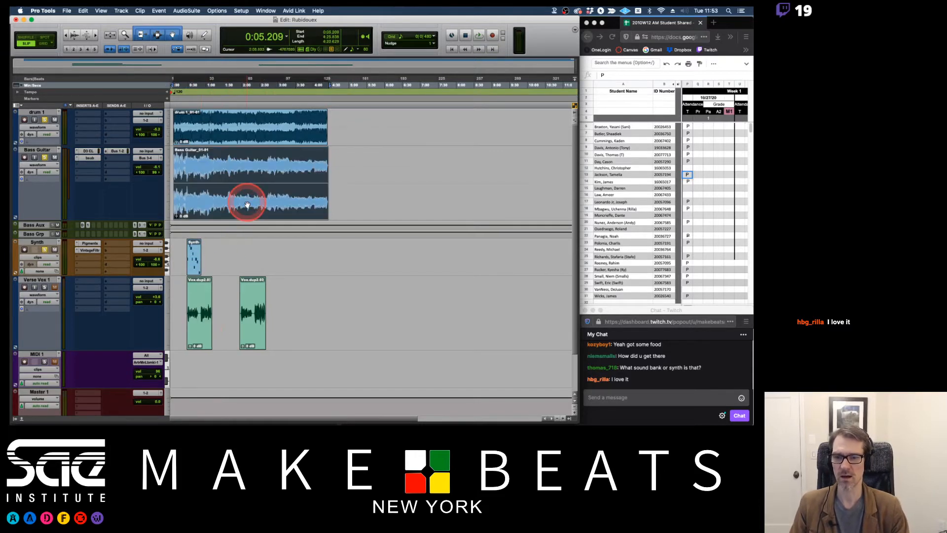
click(258, 133)
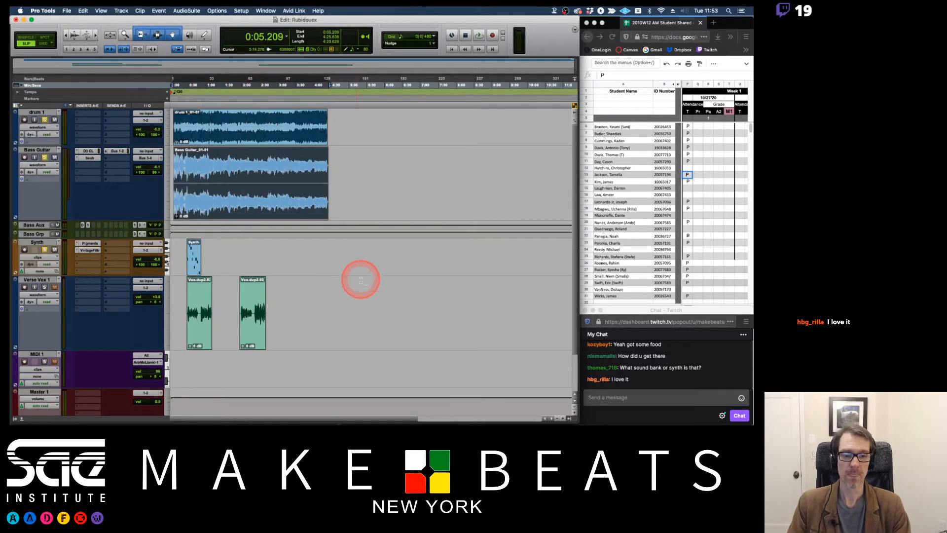
- Show the Clips list and select the Synth-01 MIDI clip in it
click(571, 419)
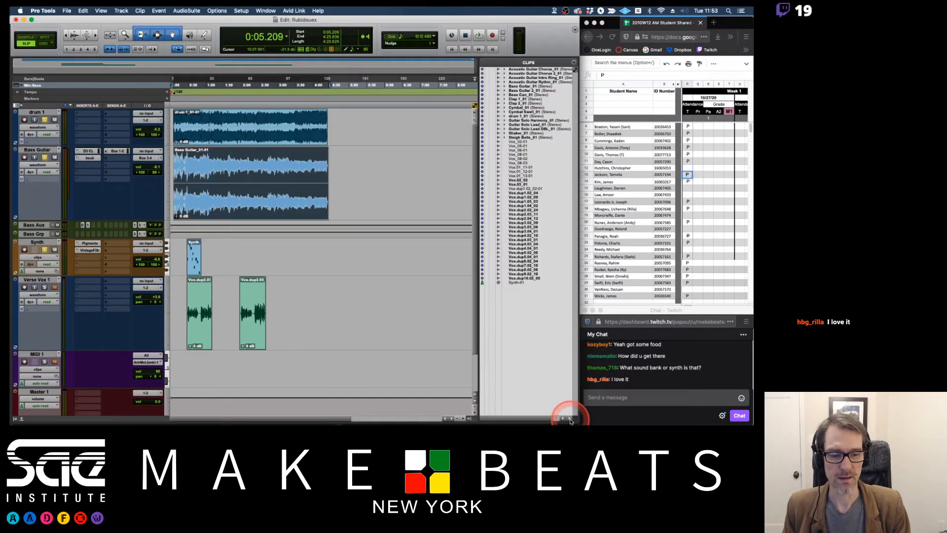
click(537, 182)
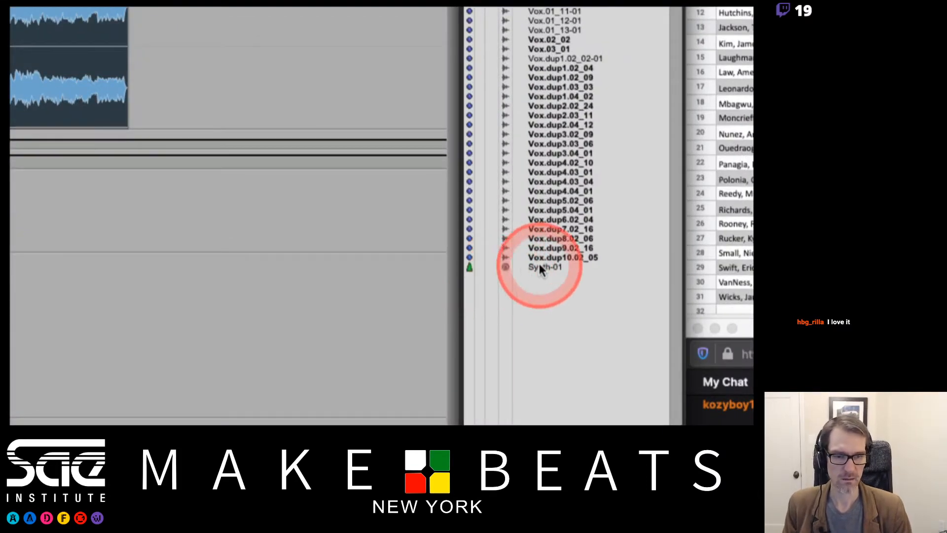
click(544, 267)
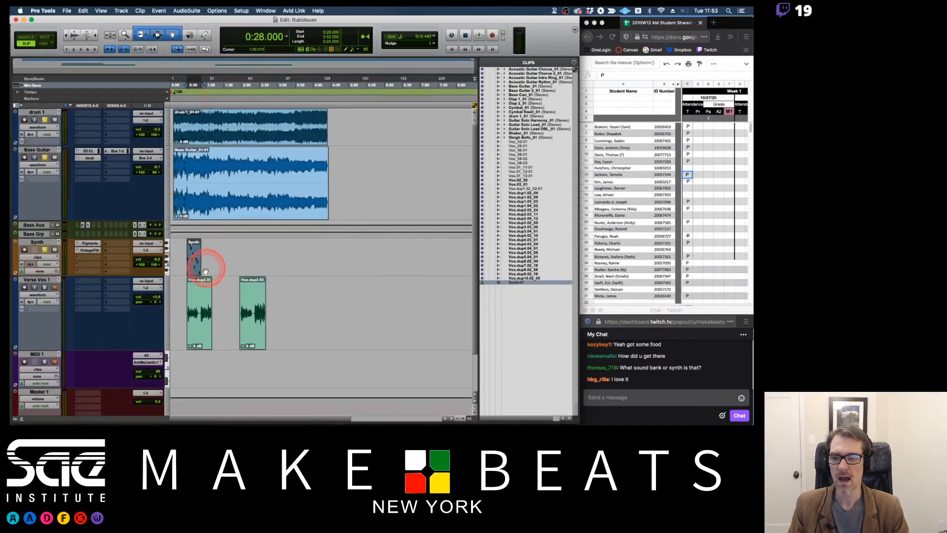
- Place two copies of the Synth-01 clip farther along the Synth track, with the second copy shortened
drag(195, 270, 253, 260)
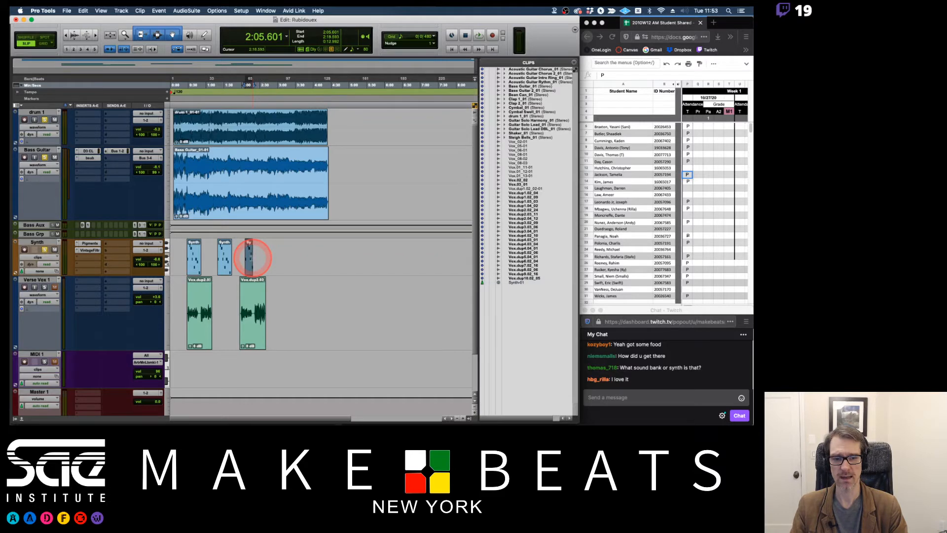
click(300, 258)
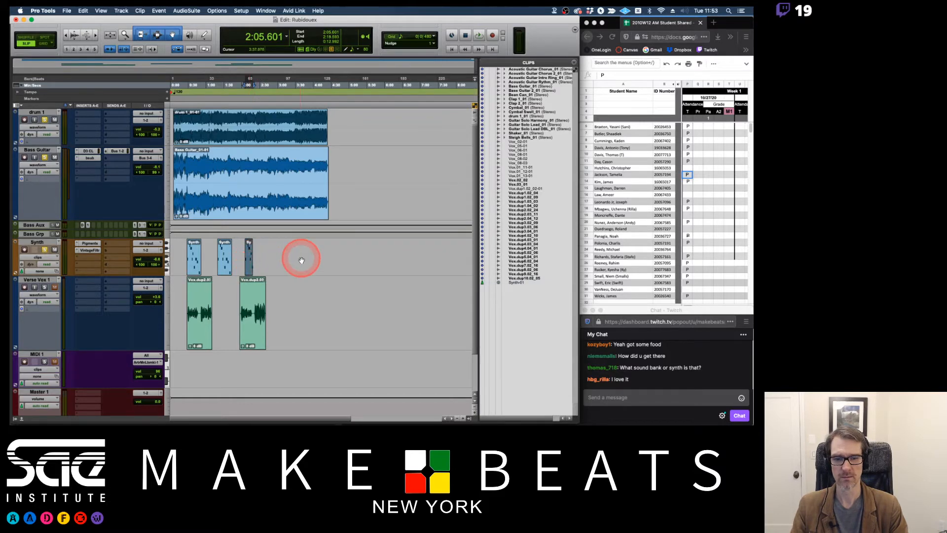
- Turn on the display of auto-created clips in the Clips list and go to the synth clips in it
click(572, 62)
mouse_move(588, 84)
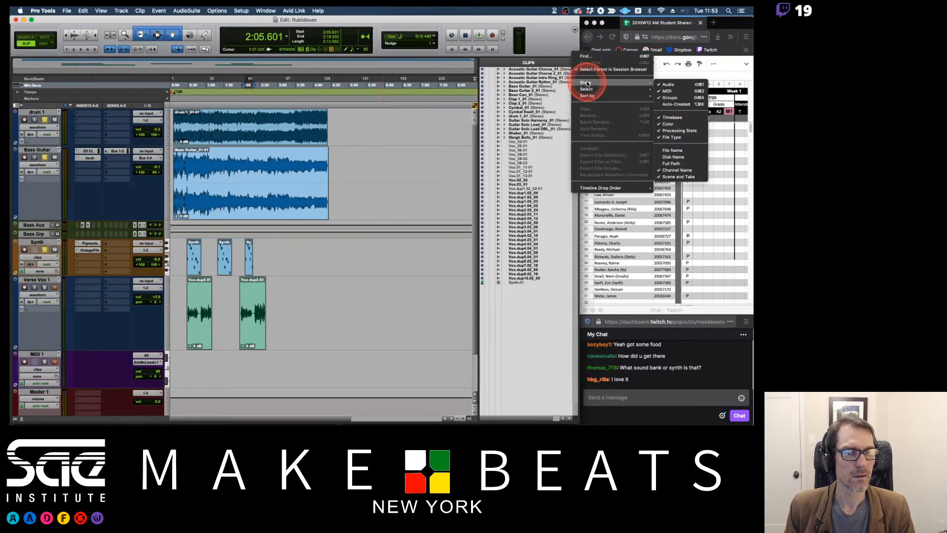
click(676, 104)
scroll(536, 181, down, 20)
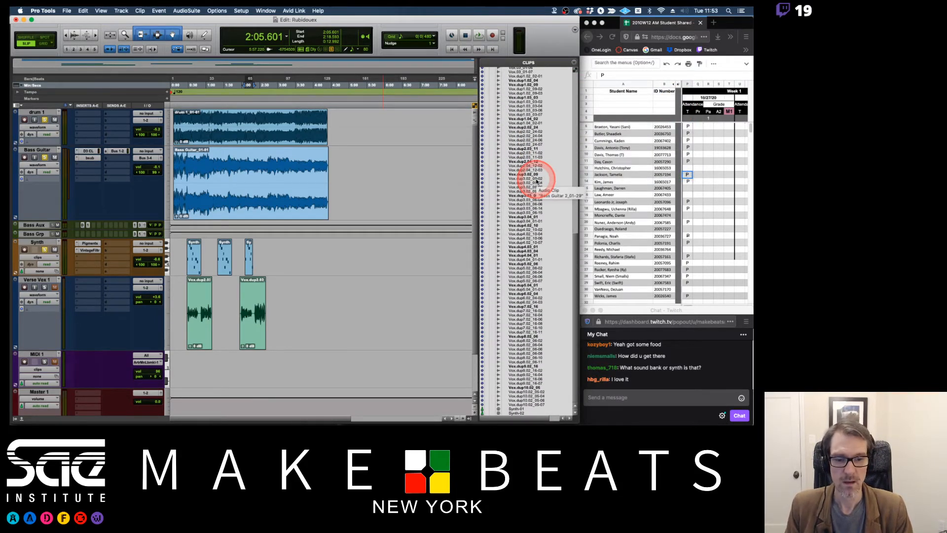
- Copy the shortened synth clip farther along the Synth track and trim the copy even shorter
click(250, 272)
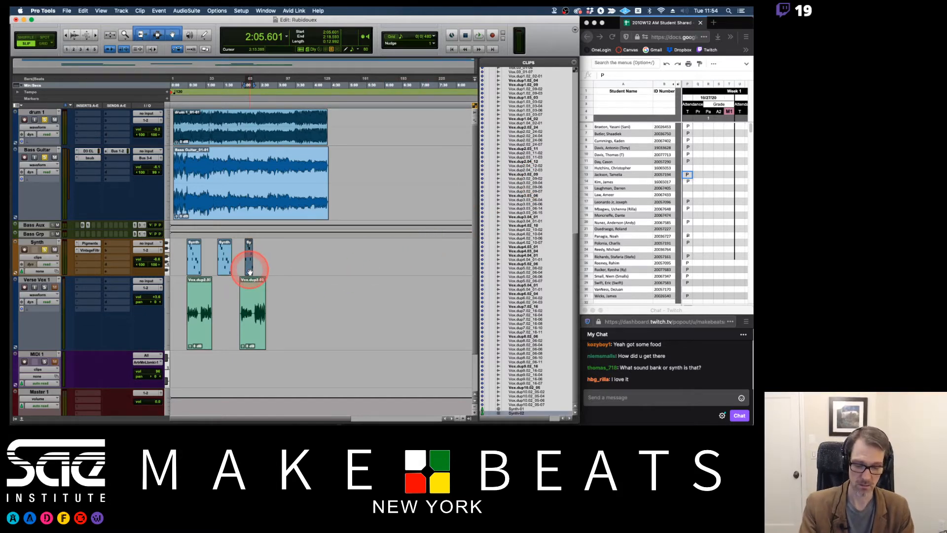
key(t)
key(t)
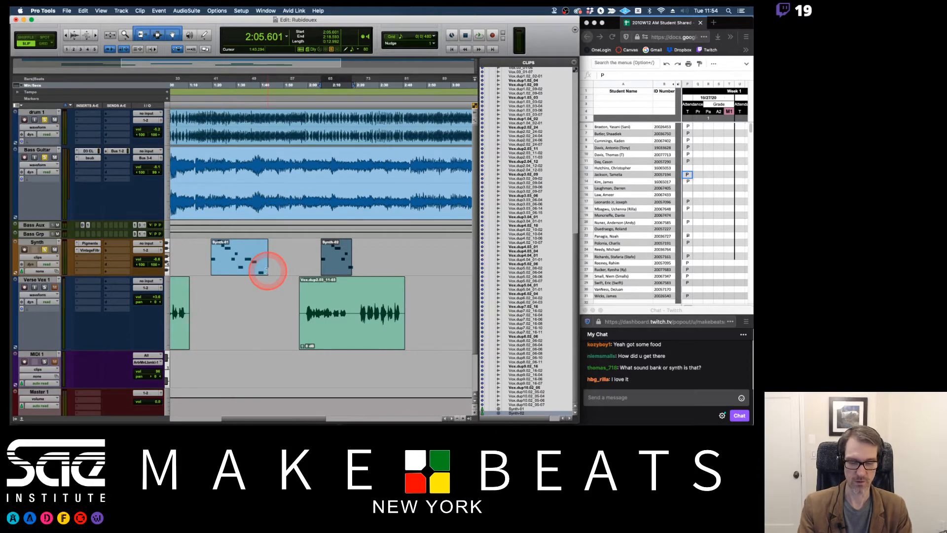
key(r)
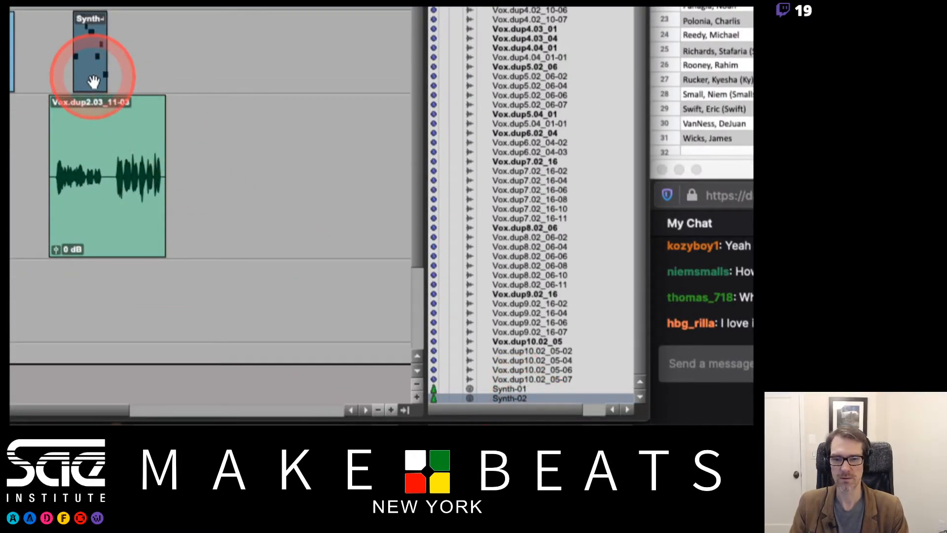
drag(93, 82, 201, 49)
click(211, 49)
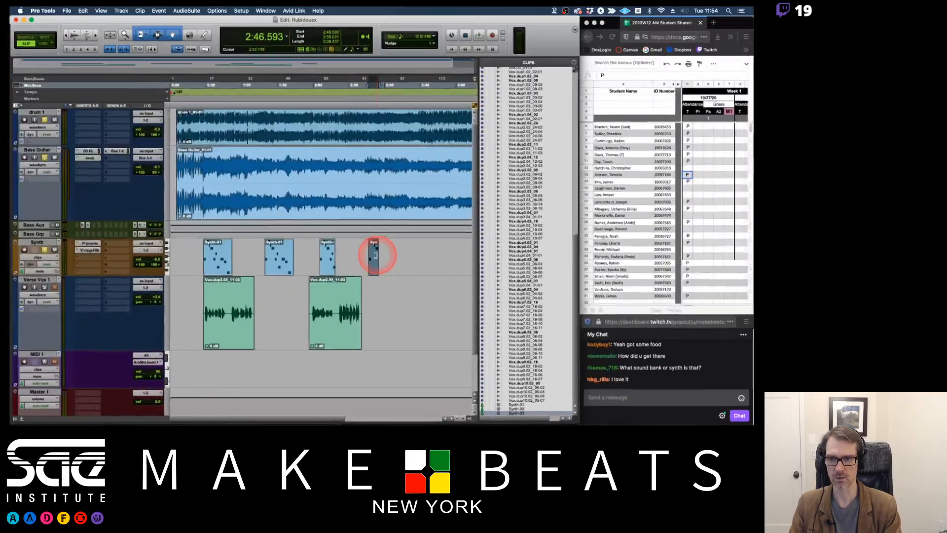
- Delete the two shortened synth clips together from the Synth track
drag(385, 250, 311, 250)
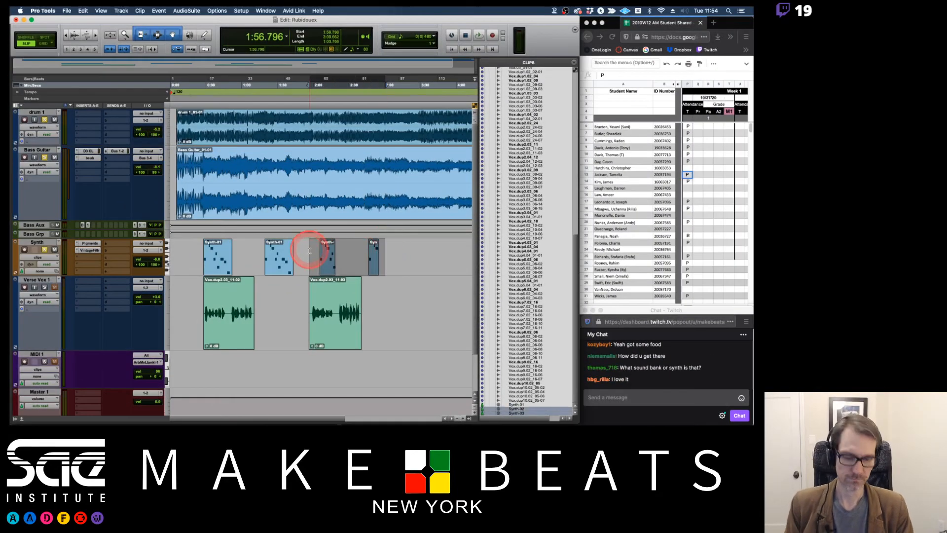
key(Delete)
click(309, 250)
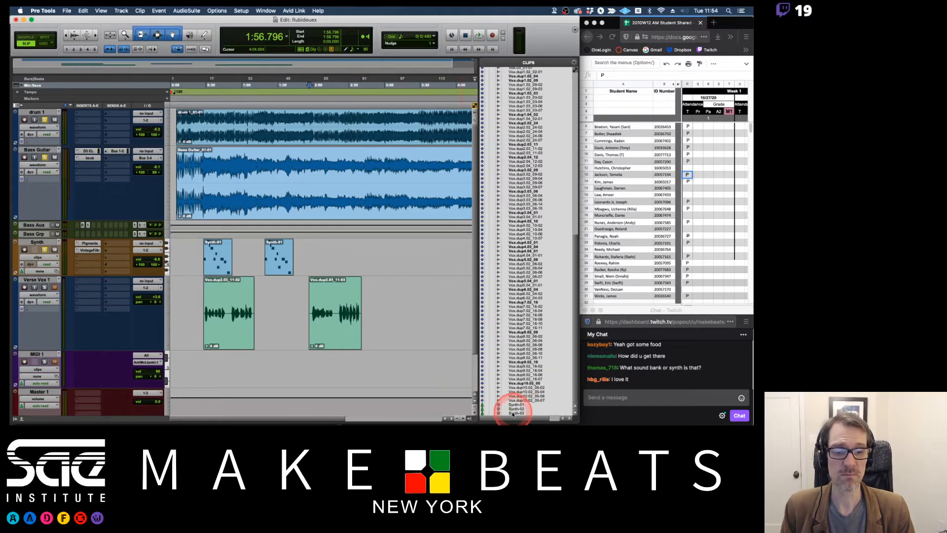
- Locate the Bass Guitar clip in the Clips list and separate its section from about 1:45 to 3:00 into its own clip
click(339, 192)
click(541, 169)
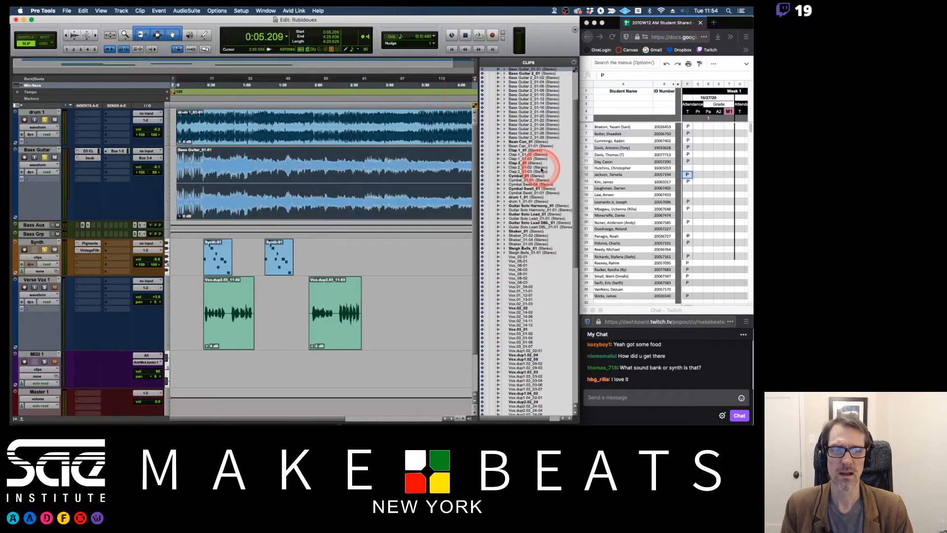
scroll(539, 163, up, 3)
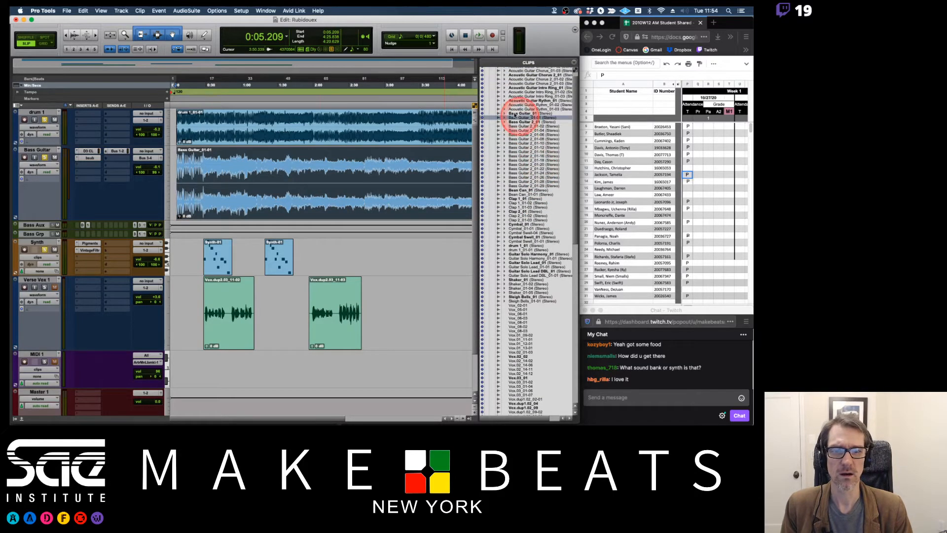
drag(295, 164, 384, 160)
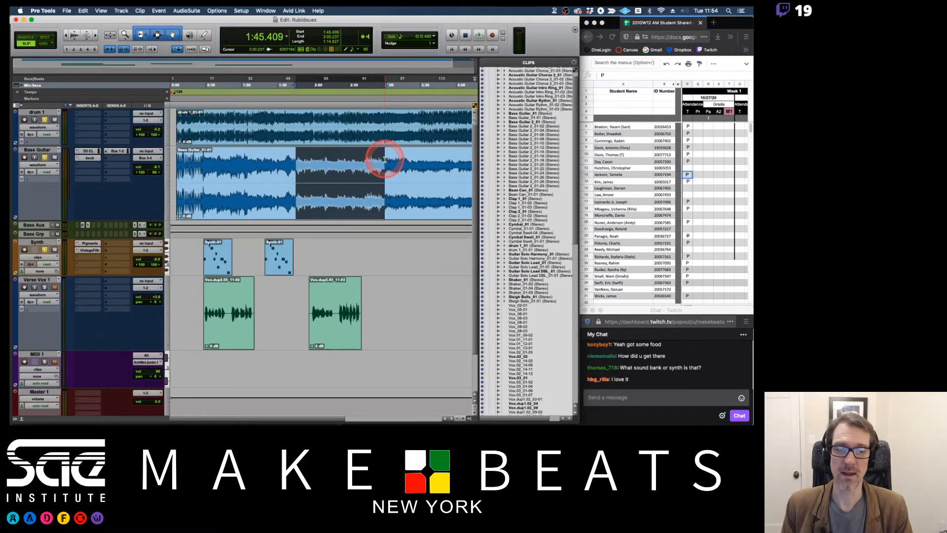
key(super+e)
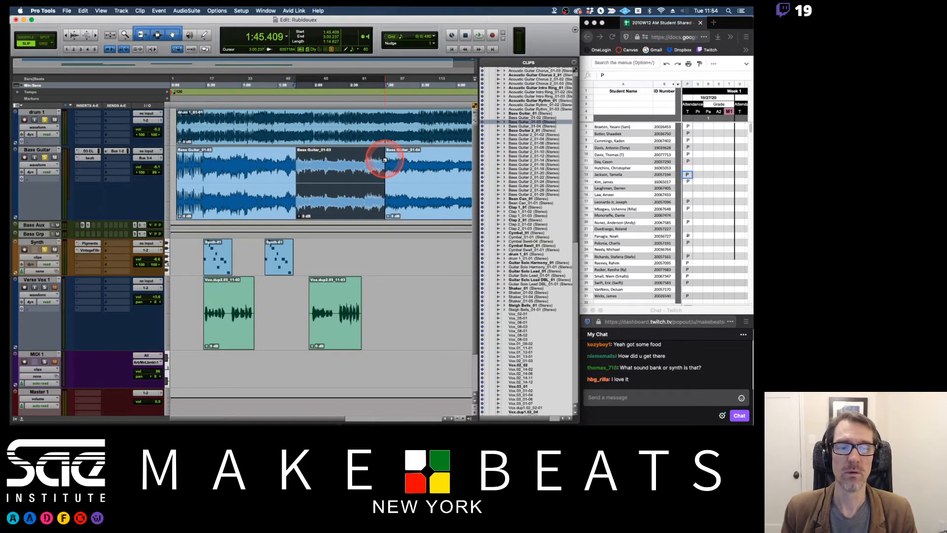
- Compare the whole-file clip Bass Guitar_01 with the subset clips Bass Guitar_01-02, 01-03 and 01-04 in the Clips list
click(526, 118)
click(528, 122)
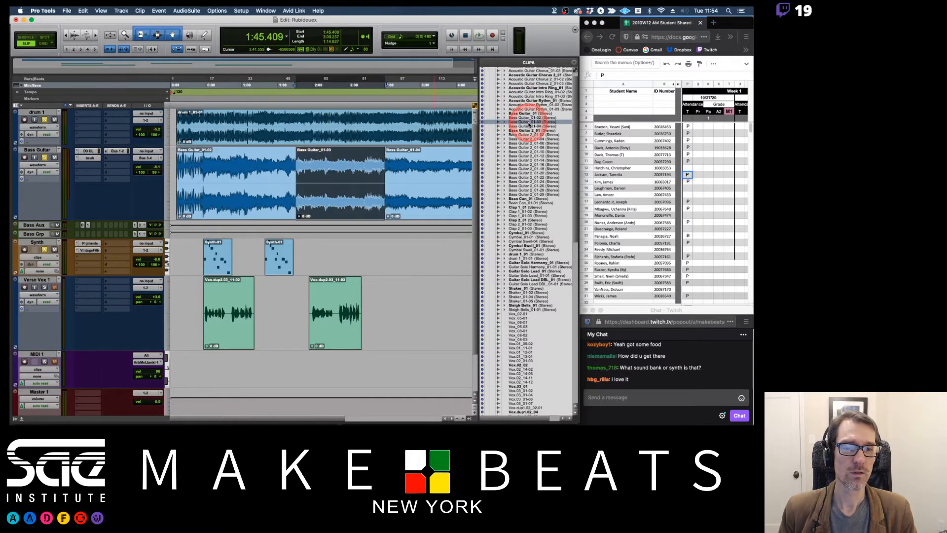
click(528, 126)
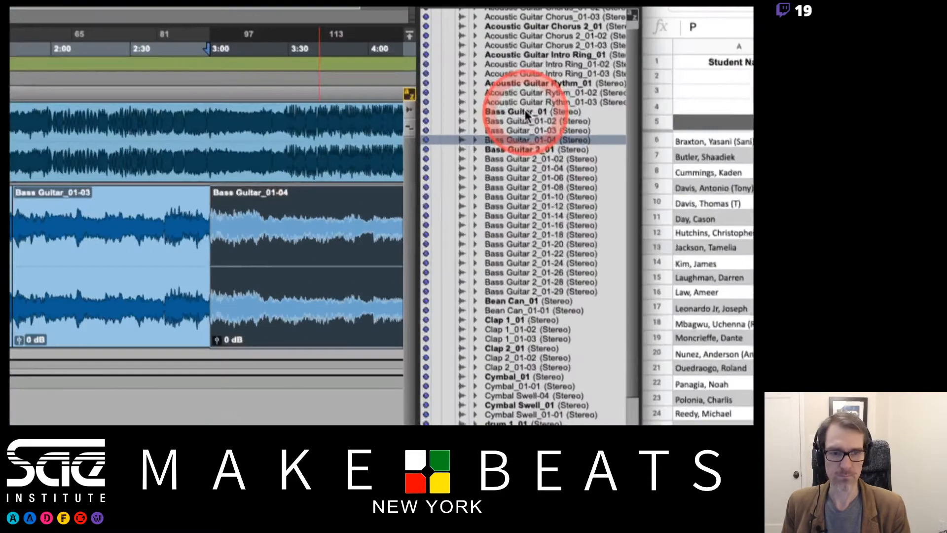
click(522, 113)
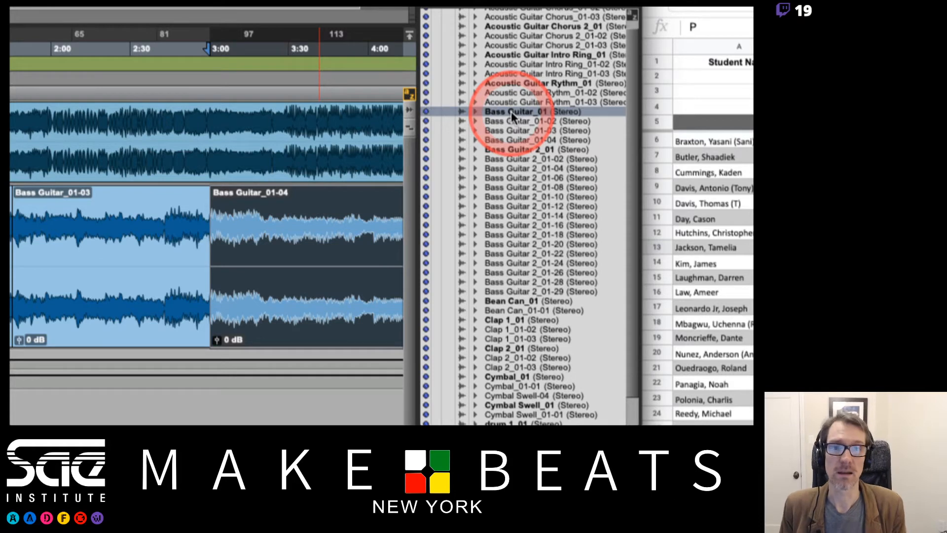
click(516, 119)
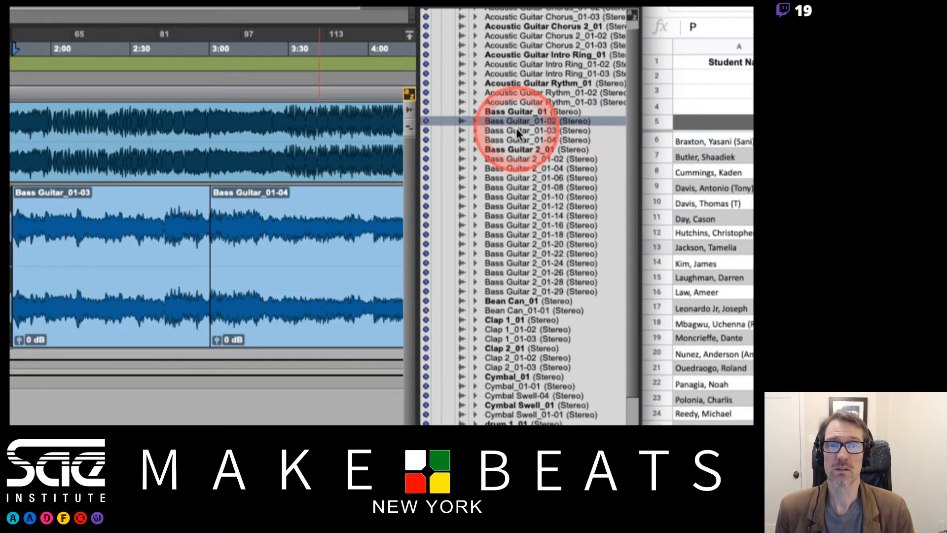
click(516, 131)
click(517, 139)
click(521, 121)
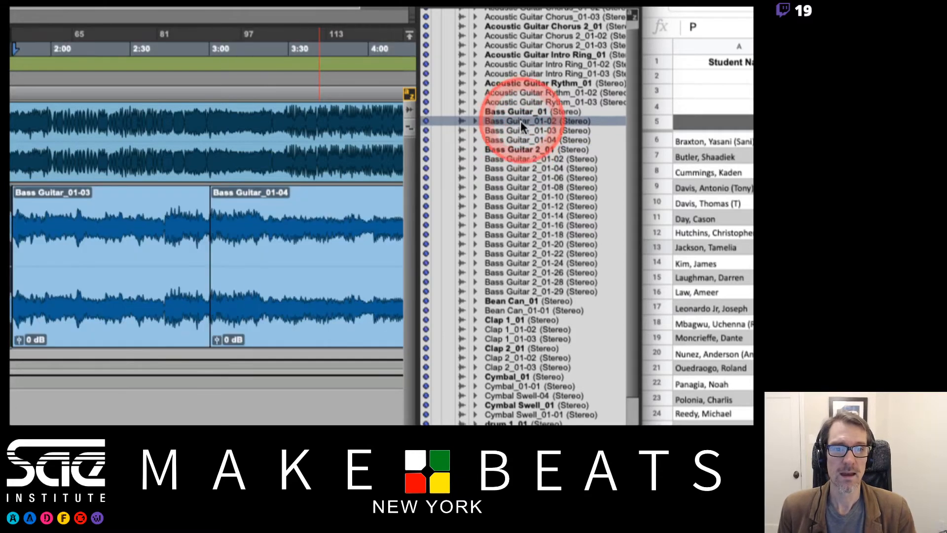
click(519, 128)
click(516, 136)
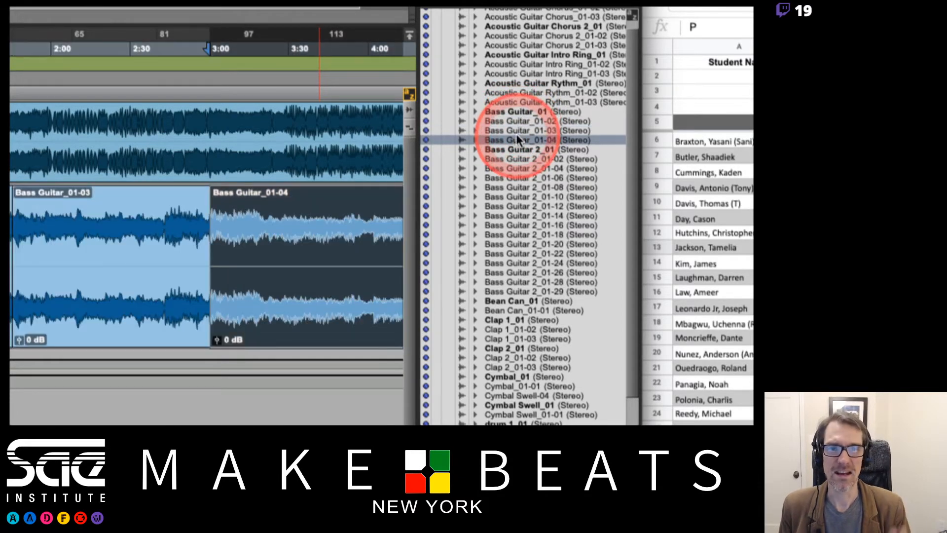
- Delete the section from about 3:31 to 3:50 of the last Bass Guitar clip and select the clip after the gap
drag(295, 222, 343, 224)
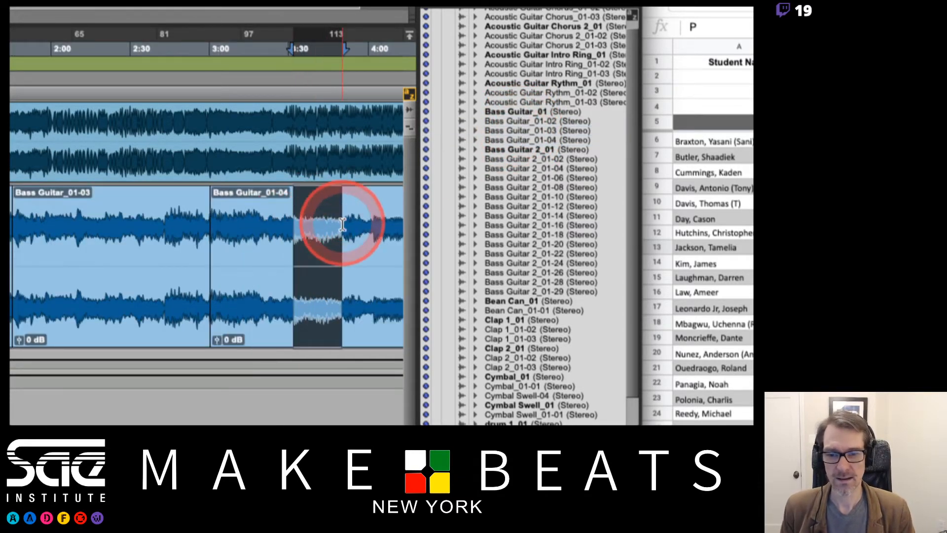
key(Delete)
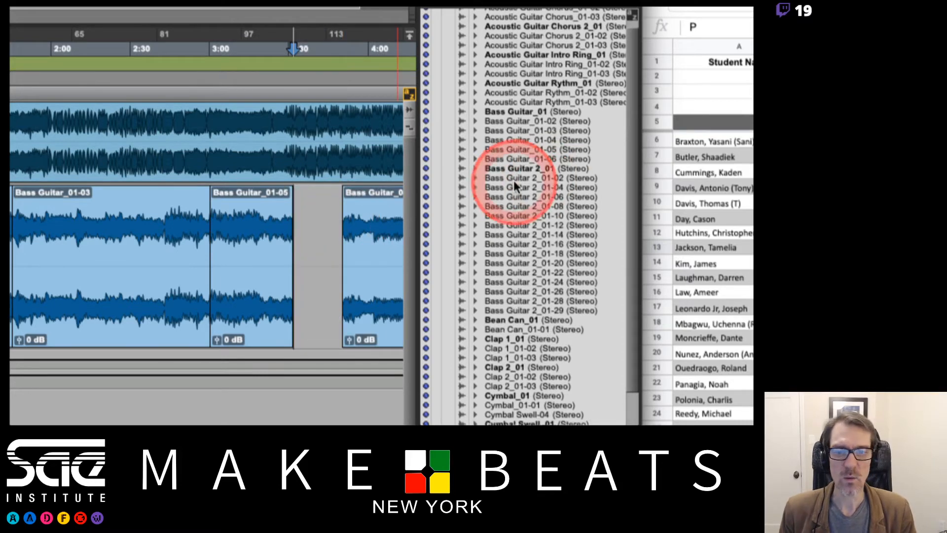
click(526, 158)
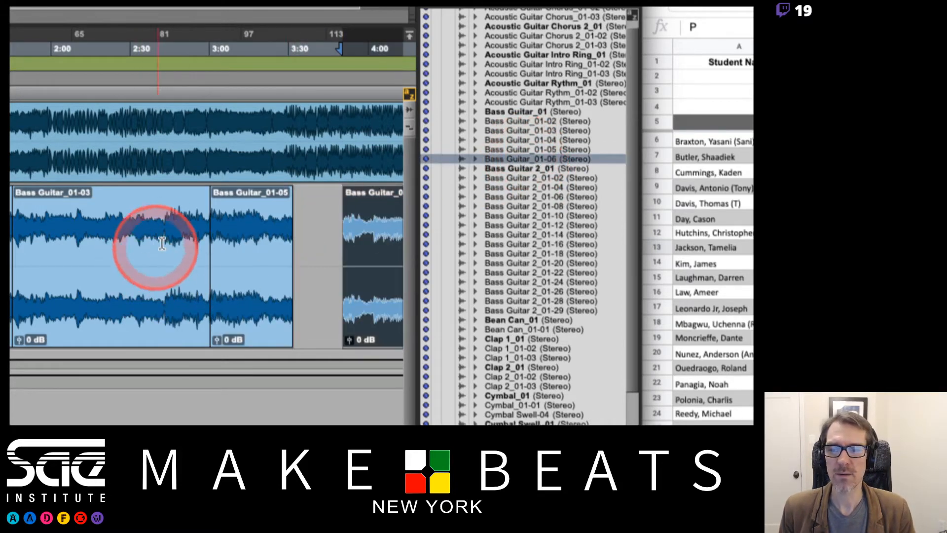
- Trim the end of Bass Guitar_01-03 back to about 2:36 and the start of the following clip to about 3:13
drag(207, 243, 146, 247)
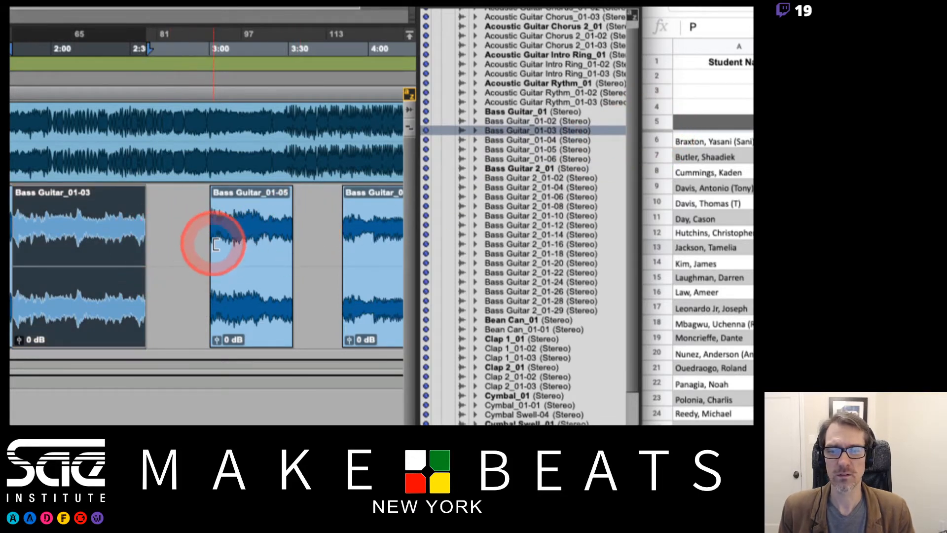
drag(211, 243, 245, 243)
- Separate a short piece off the end of the trimmed Bass Guitar clip and place a copy of it in the gap that follows
drag(123, 231, 153, 231)
key(super+e)
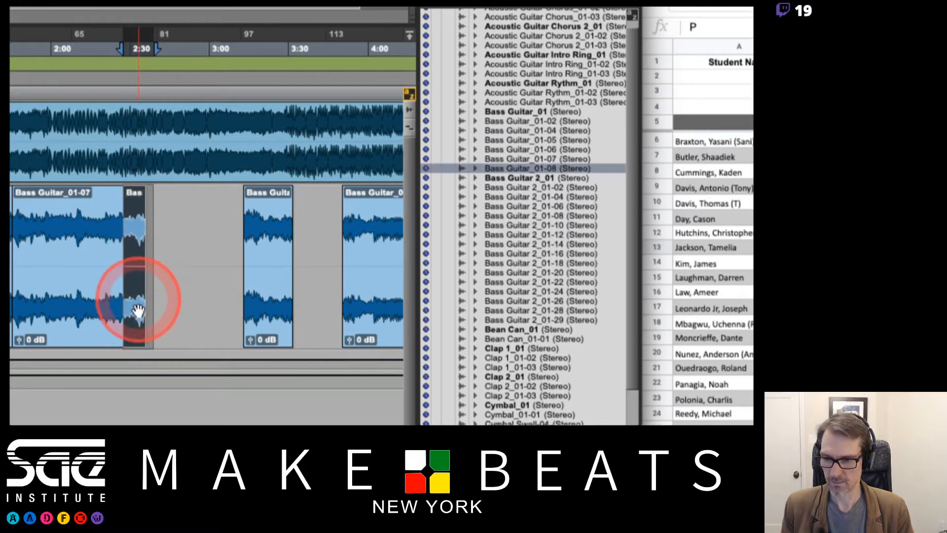
drag(135, 334, 186, 328)
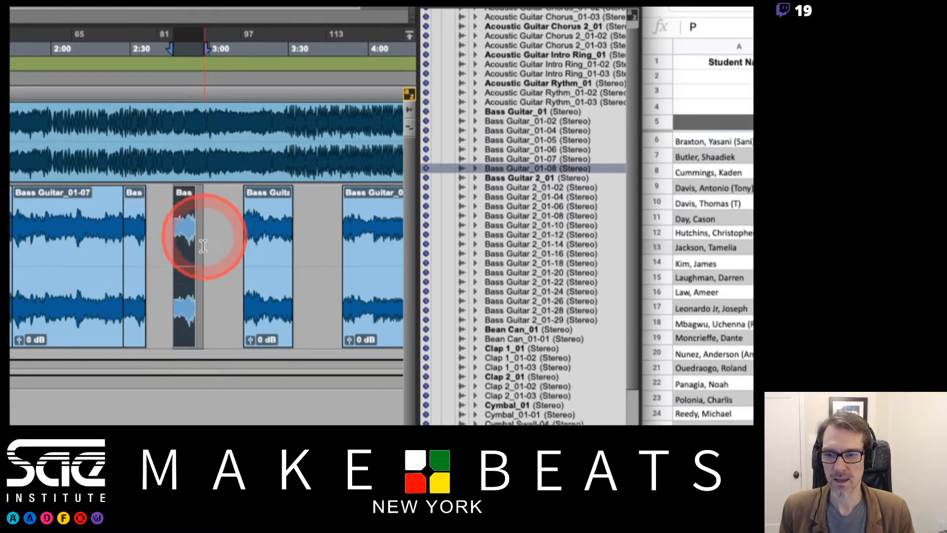
click(227, 229)
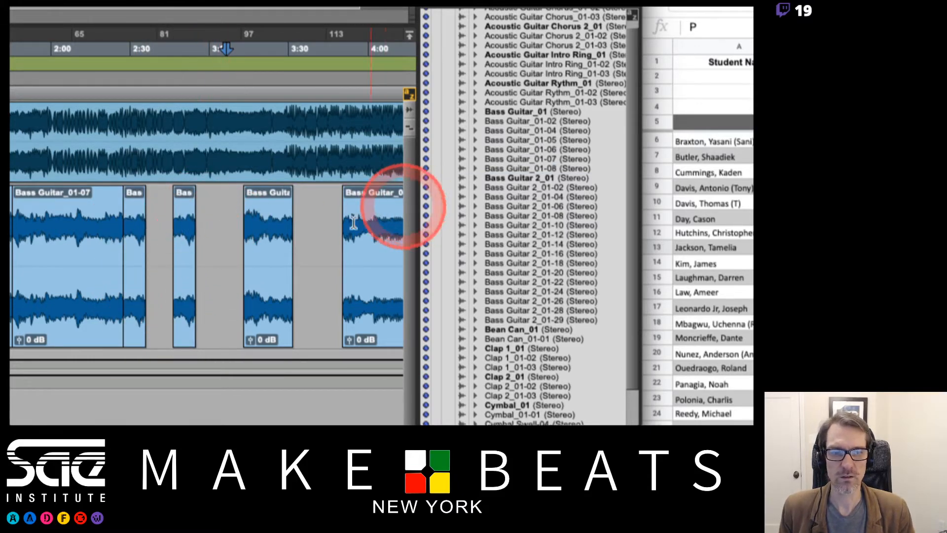
- Undo the recent clip copy, separation, trims and deletion on the Bass Guitar track, and clear the selection
key(super+z)
key(super+z)
key(super+z)
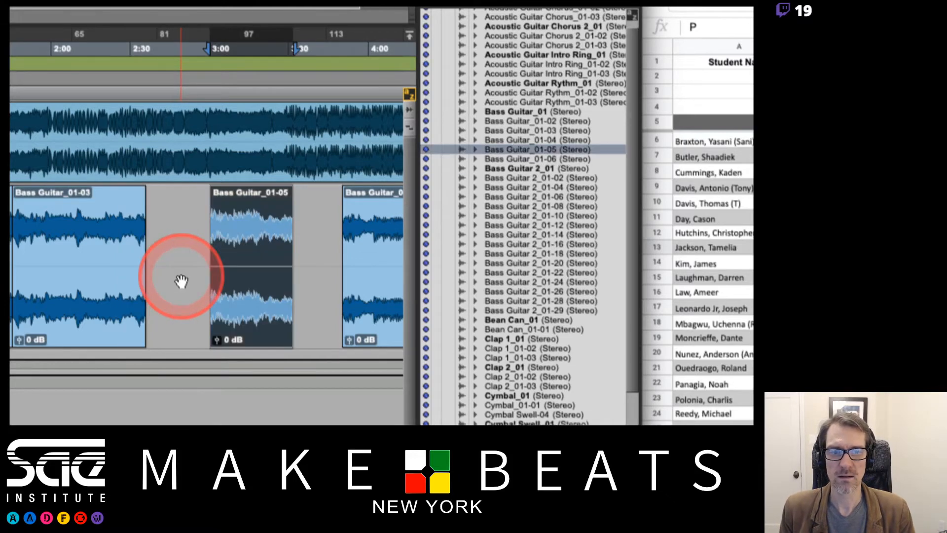
key(super+z)
key(super+z)
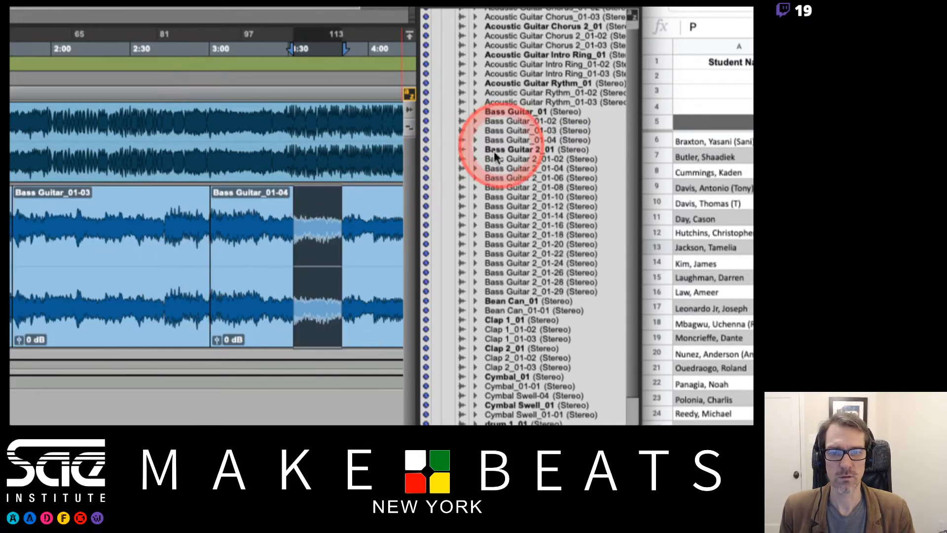
click(284, 245)
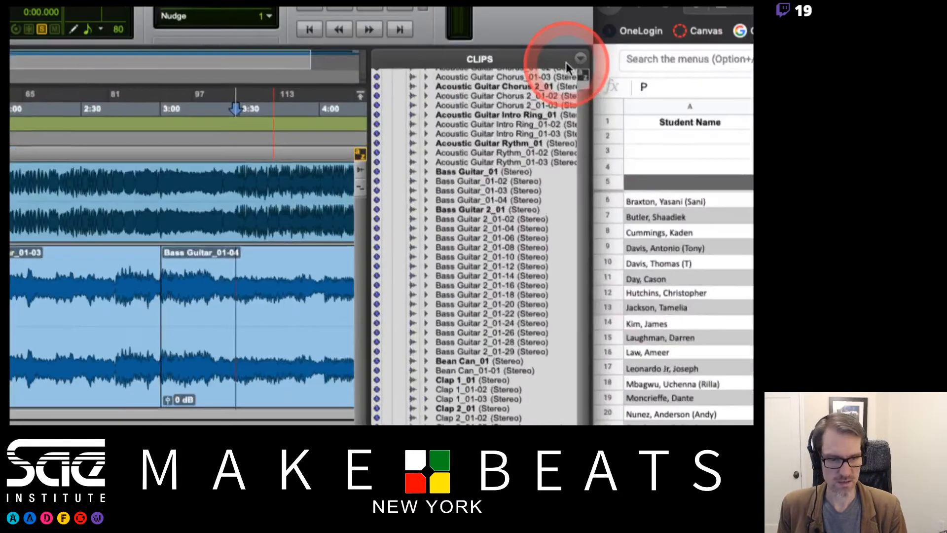
- Check the Auto-Created option among the Clips list's Show settings and look through the whole-file and subset clips down to the vocals
click(574, 62)
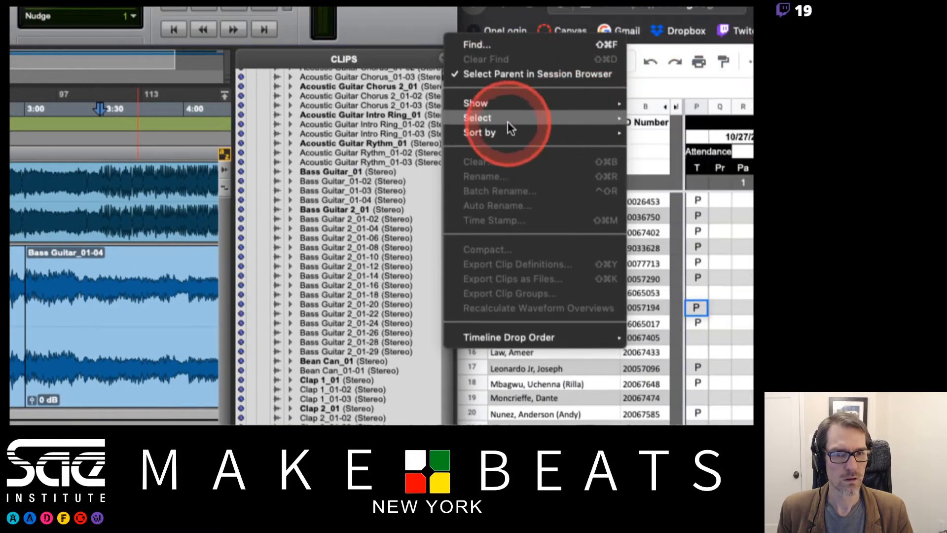
mouse_move(496, 103)
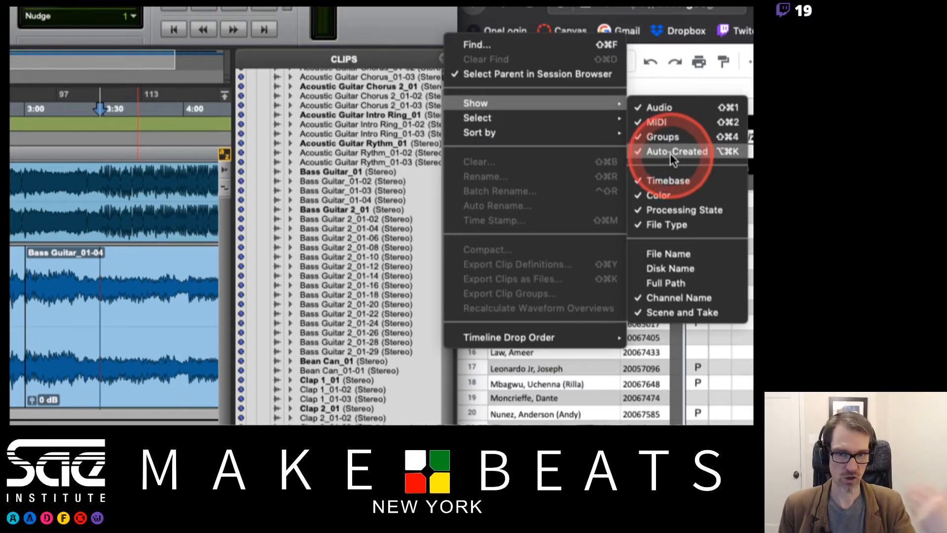
click(404, 128)
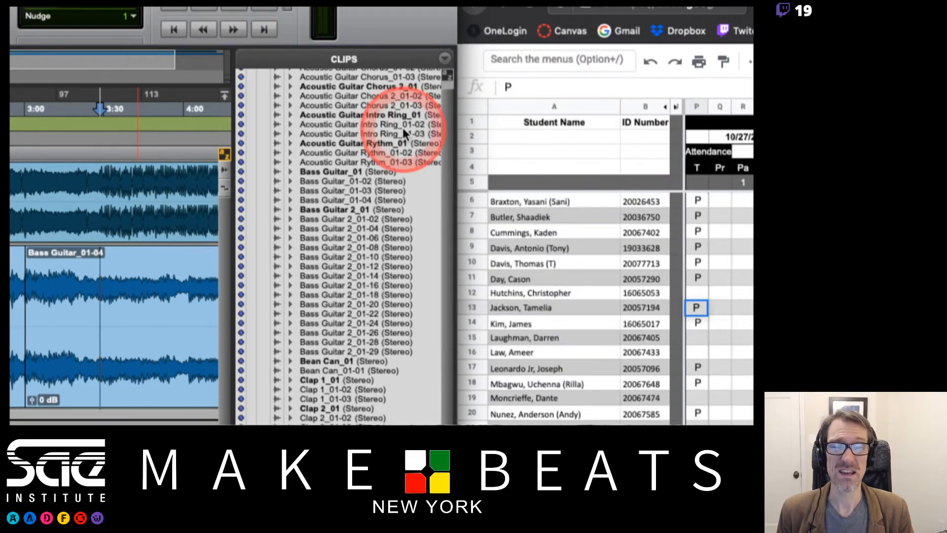
scroll(403, 127, down, 20)
scroll(403, 128, up, 5)
scroll(402, 127, down, 8)
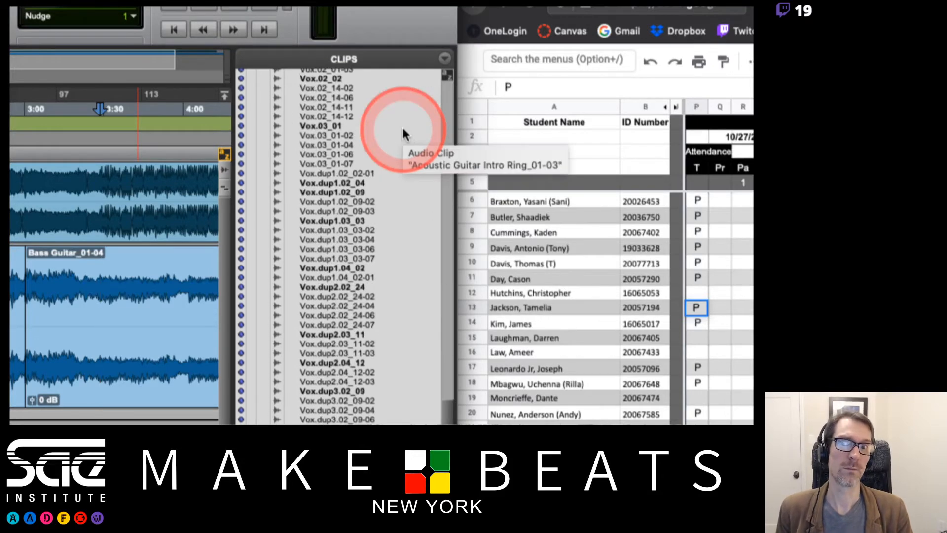
scroll(403, 134, down, 5)
scroll(403, 133, up, 11)
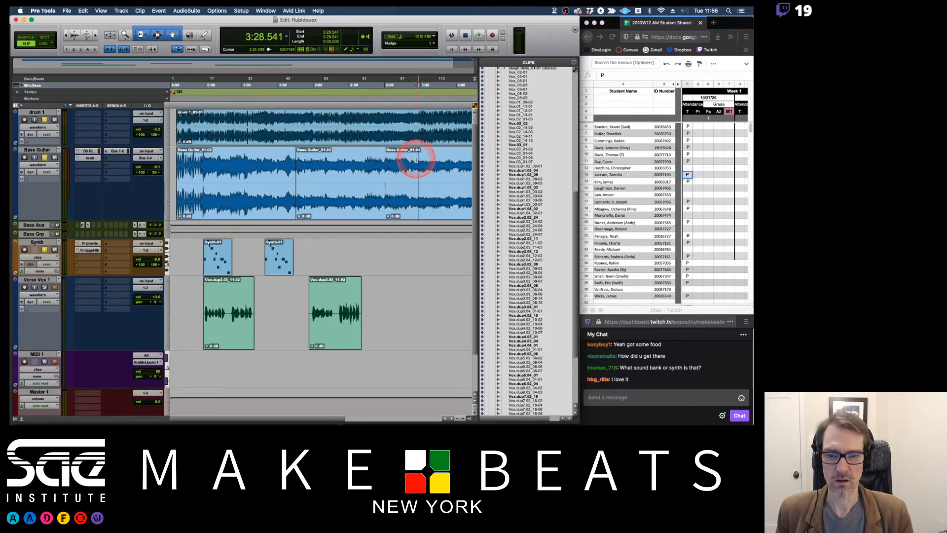
- Heal the separations between the Bass Guitar clips across a selection from about 1:34 to 3:18, and place the cursor at about 2:13
drag(406, 169, 282, 173)
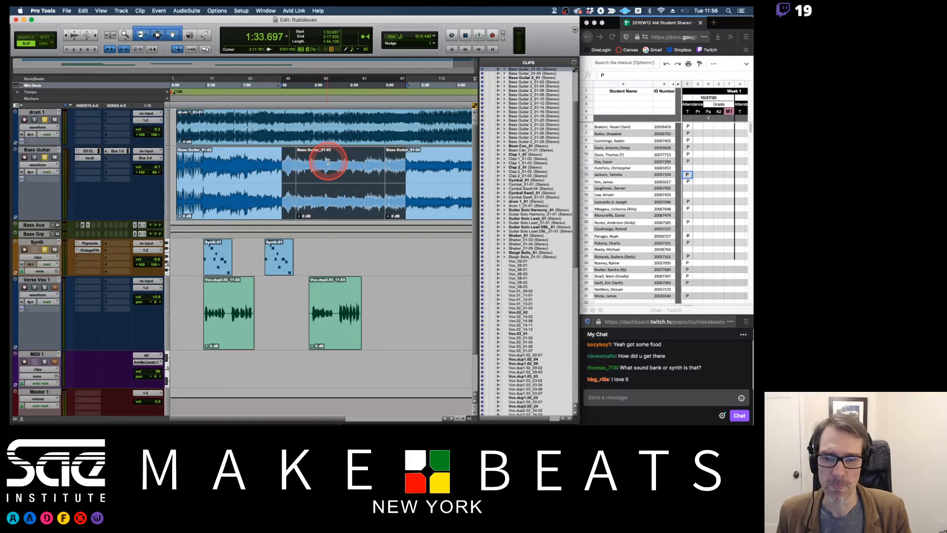
key(super+h)
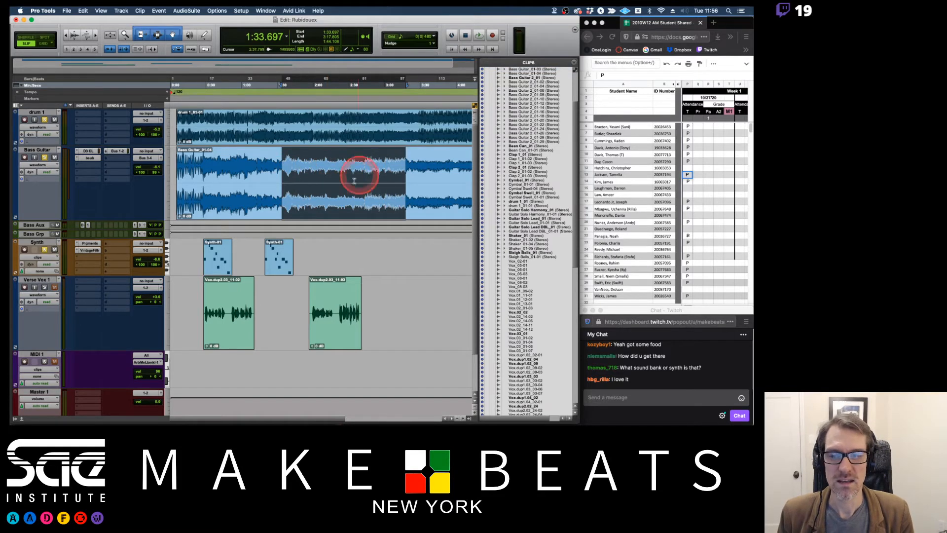
click(329, 161)
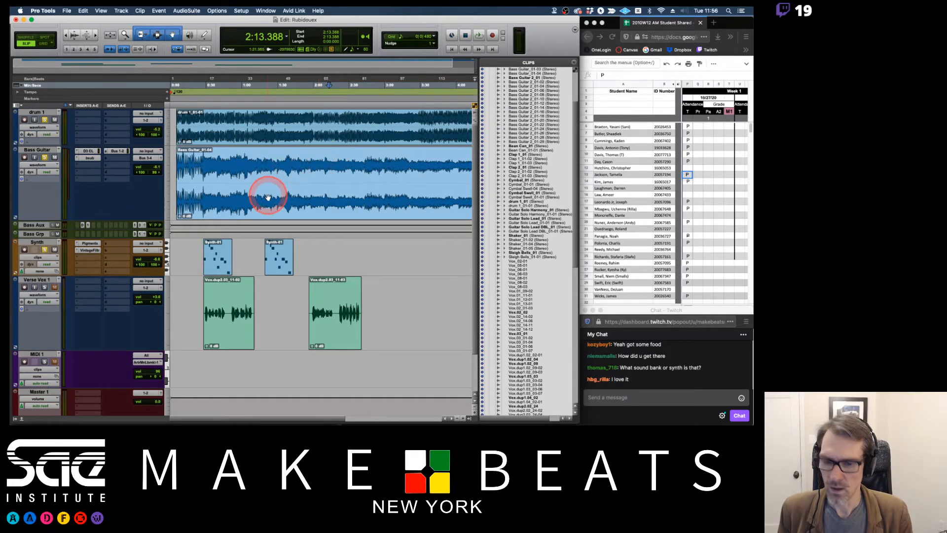
- Switch to the review notes in Preview and look over the Clips and Clip Selection page and the Tools page
key(super+bracketright)
key(super+Tab)
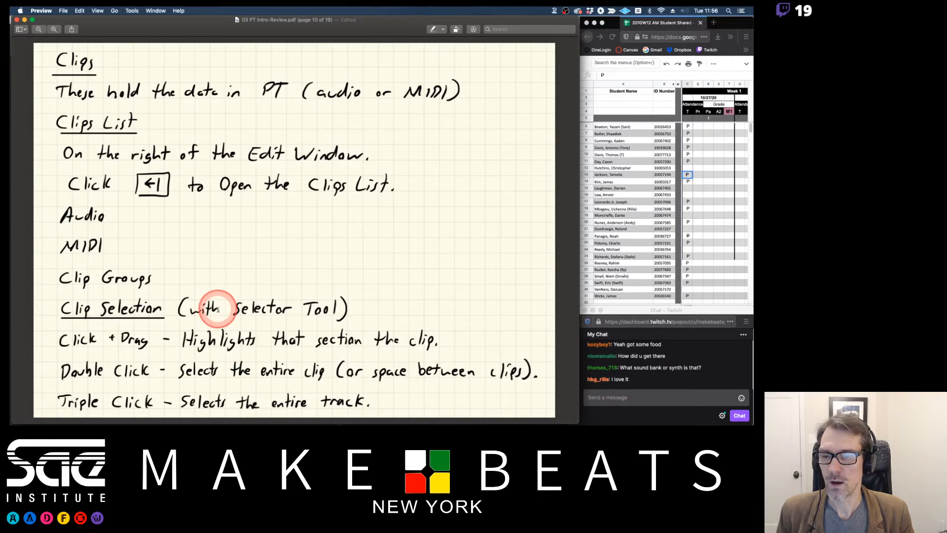
key(Down)
key(Down)
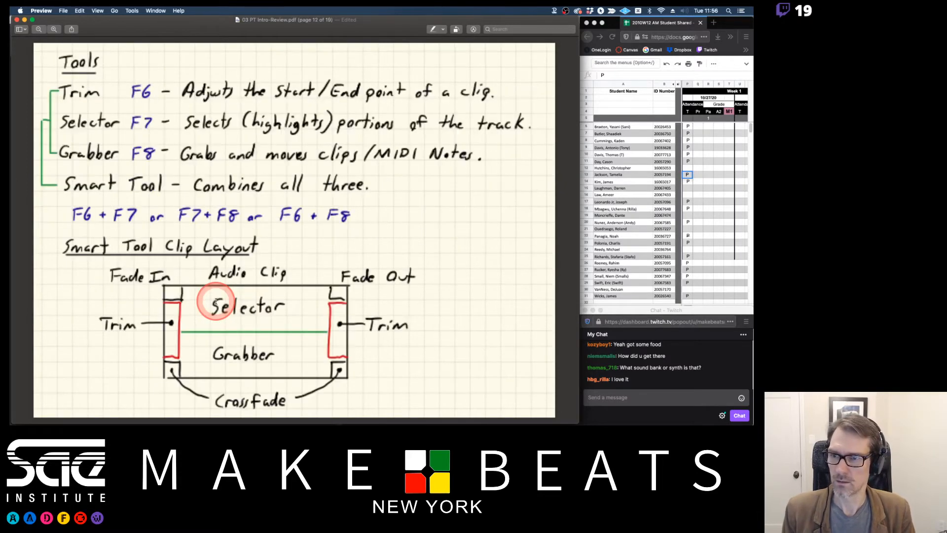
key(Up)
key(Up)
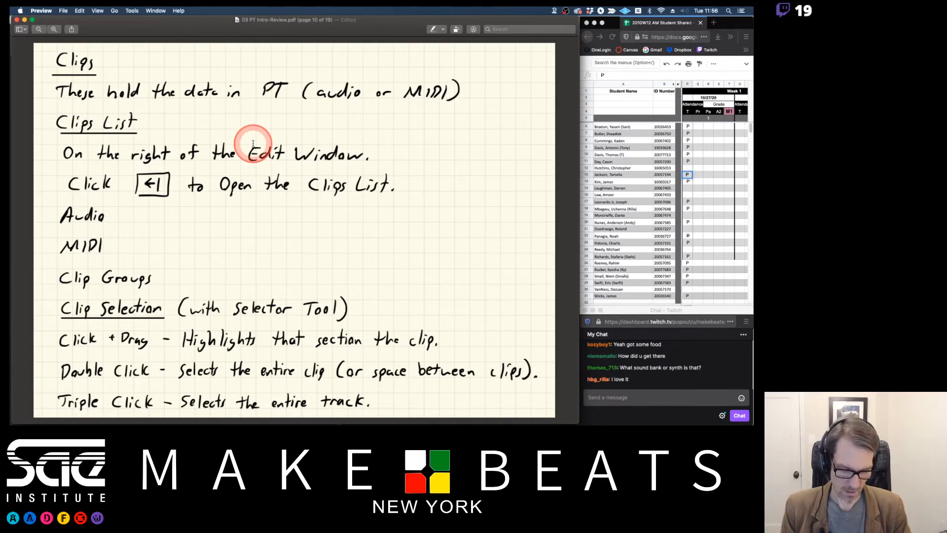
key(Down)
key(Down)
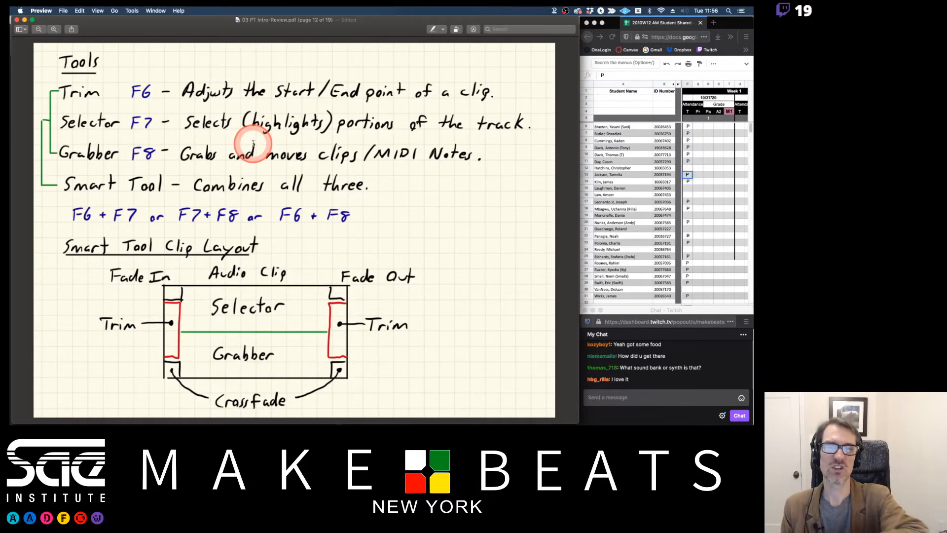
key(Up)
key(Up)
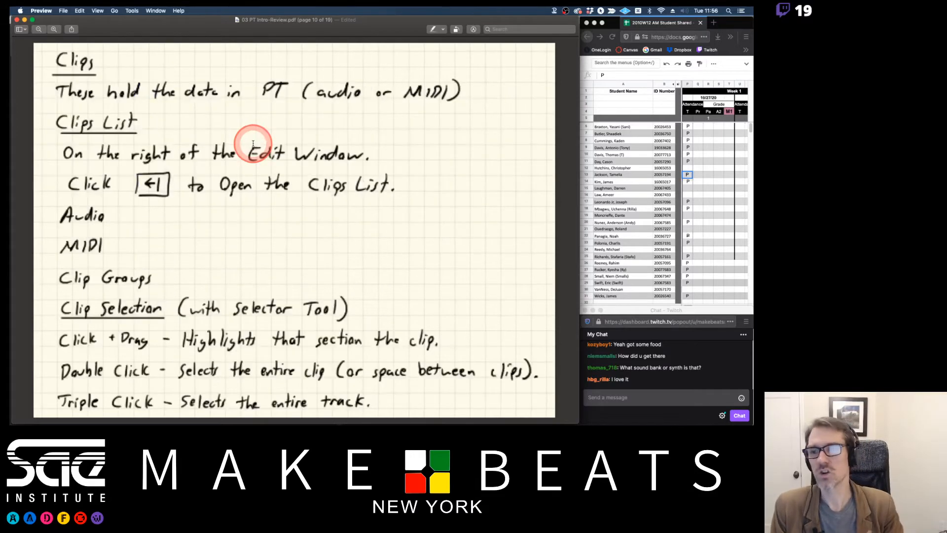
- Switch to Pro Tools, activate the Selector tool and highlight the Bass Guitar track from about 2:00 to 2:20
key(super+Tab)
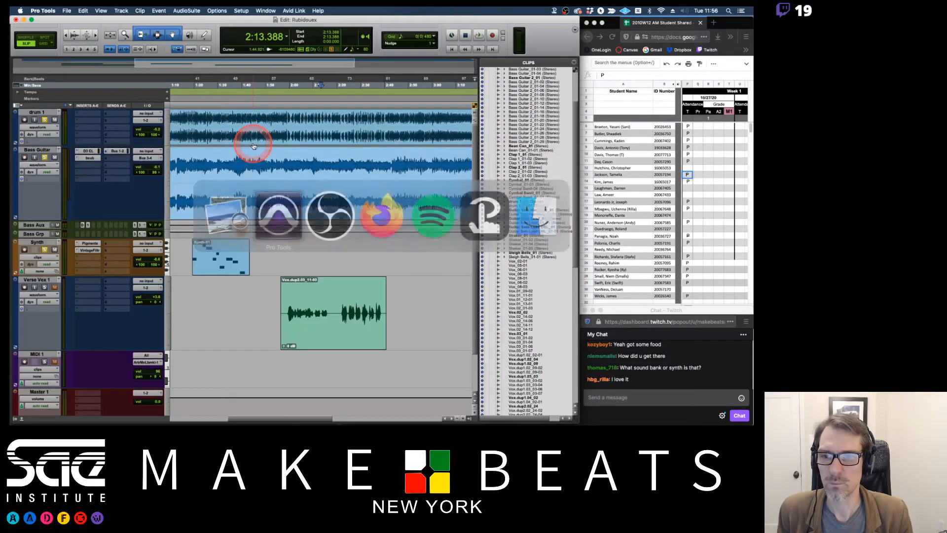
click(158, 34)
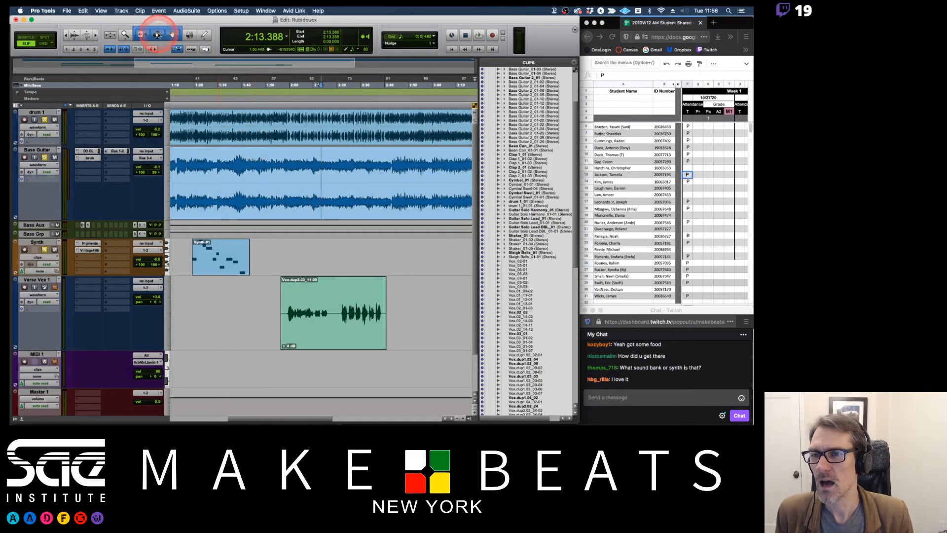
click(162, 35)
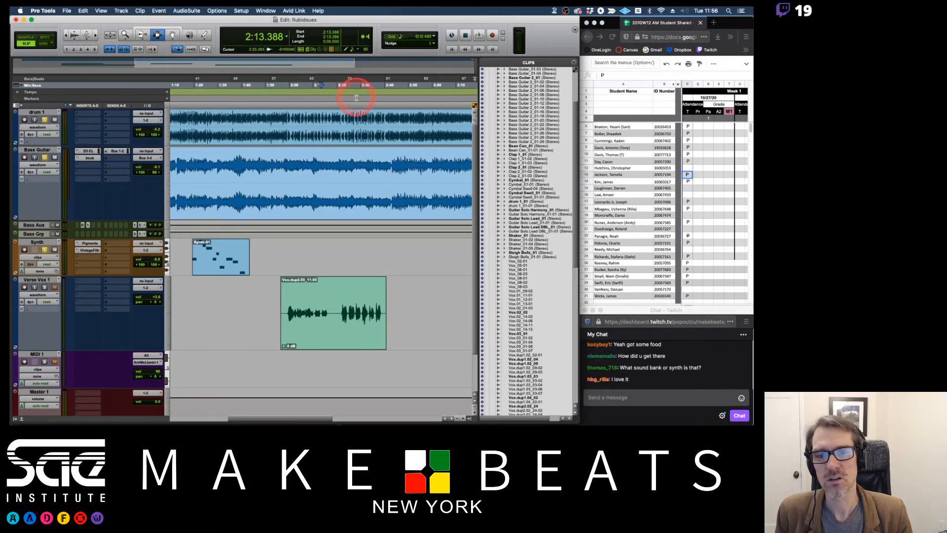
drag(289, 166, 335, 164)
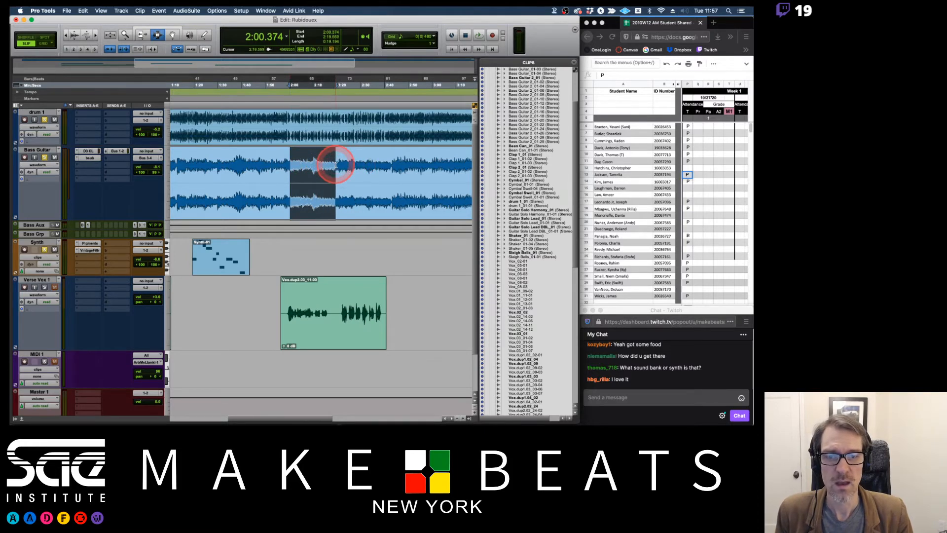
- Check the clip selection notes in Preview and try deleting the Bass Guitar section from about 1:56 to 2:09 in Pro Tools
key(super+Tab)
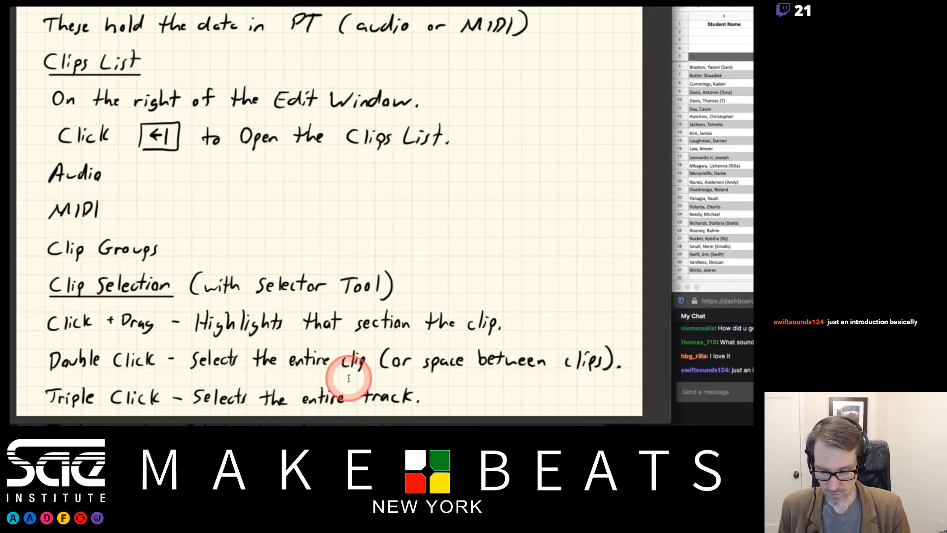
key(super+Tab)
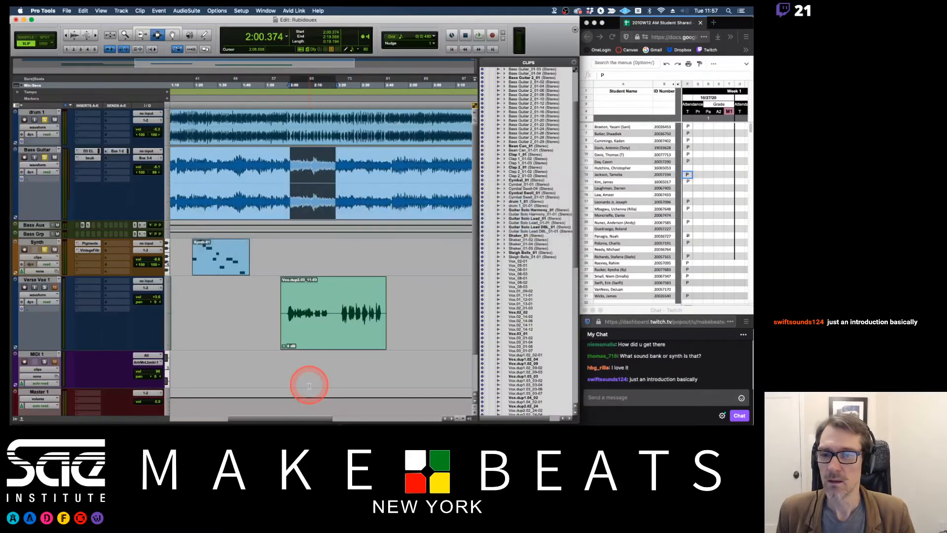
drag(281, 166, 310, 167)
key(Delete)
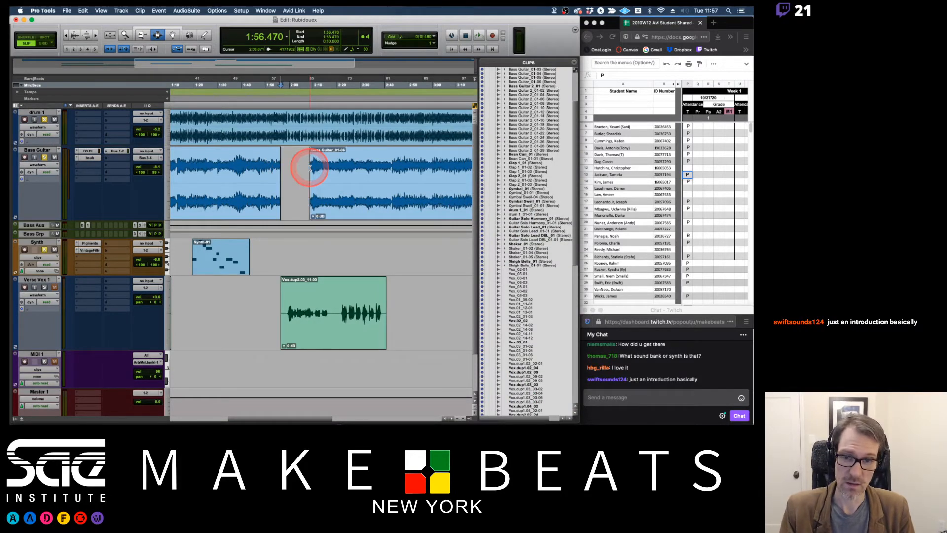
key(super+z)
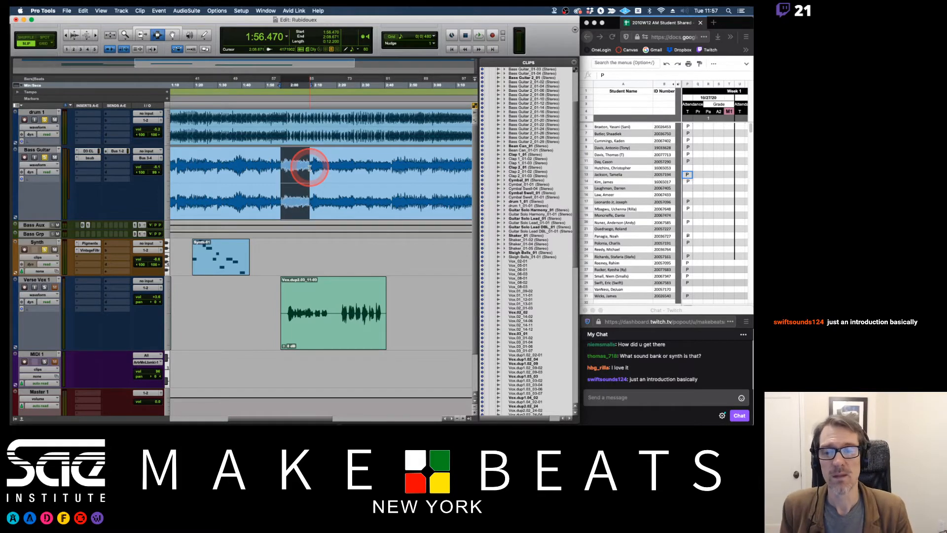
- Try deleting the Bass Guitar section from about 0:56 to 1:28
key(r)
key(r)
key(r)
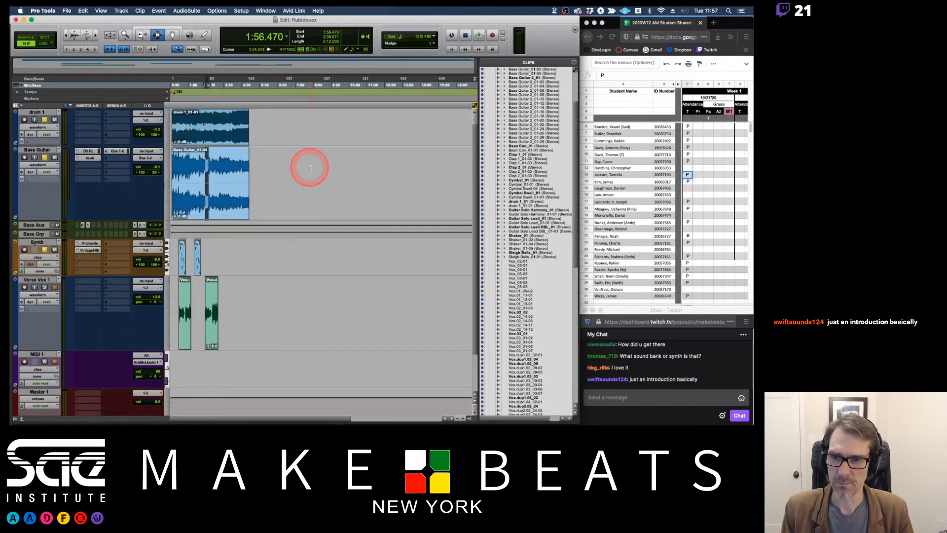
drag(187, 173, 196, 173)
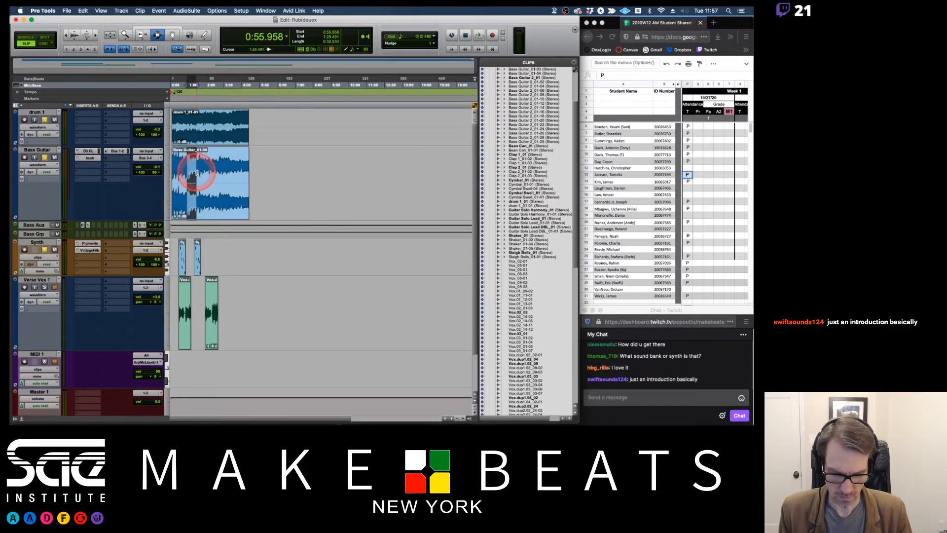
key(Delete)
key(super+z)
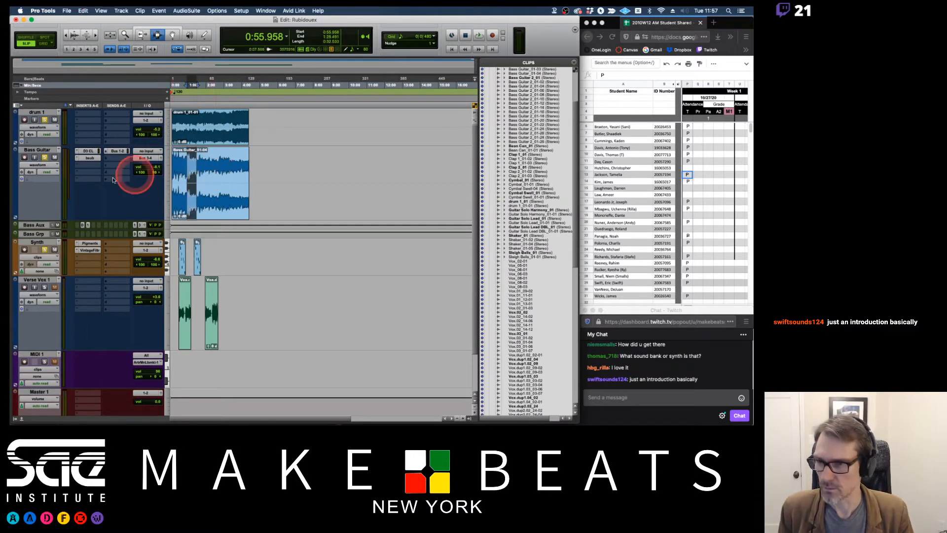
- Duplicate the Bass Guitar track's current playlist, accepting the suggested name
click(59, 149)
click(78, 117)
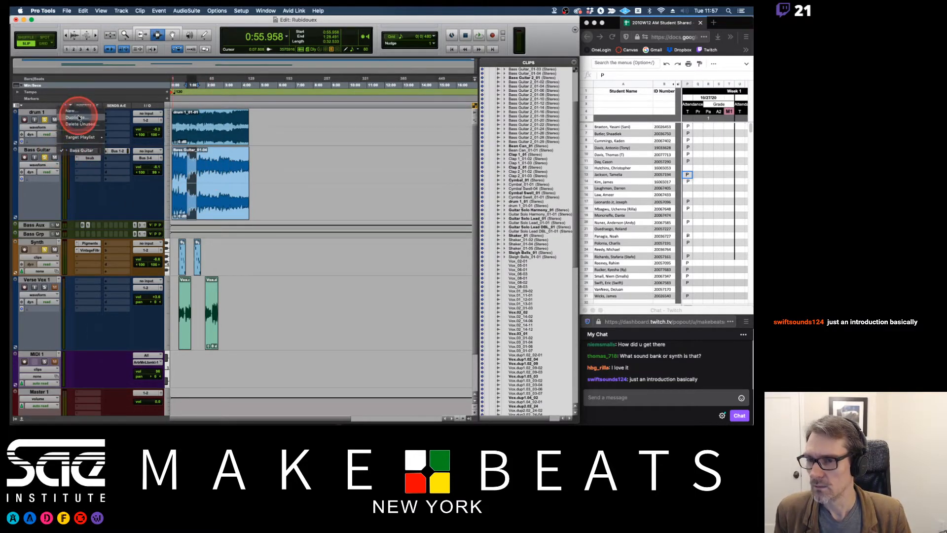
key(Return)
- Delete three sections of the duplicated Bass Guitar playlist, leaving four separate clips with gaps between them
drag(181, 167, 217, 167)
key(Delete)
key(Delete)
click(232, 168)
click(238, 169)
key(super+e)
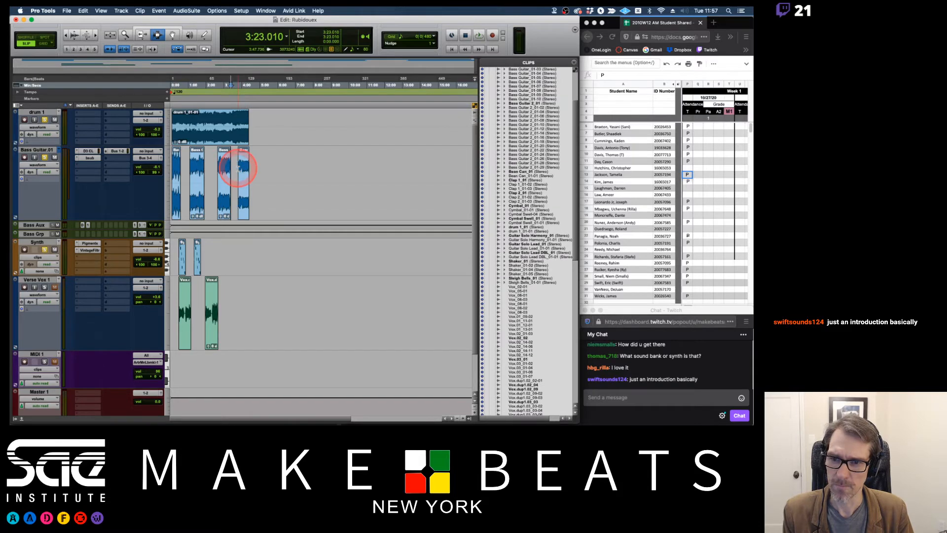
- Hide the Clips list to widen the timeline with all four Bass Guitar clips in view
key(t)
key(t)
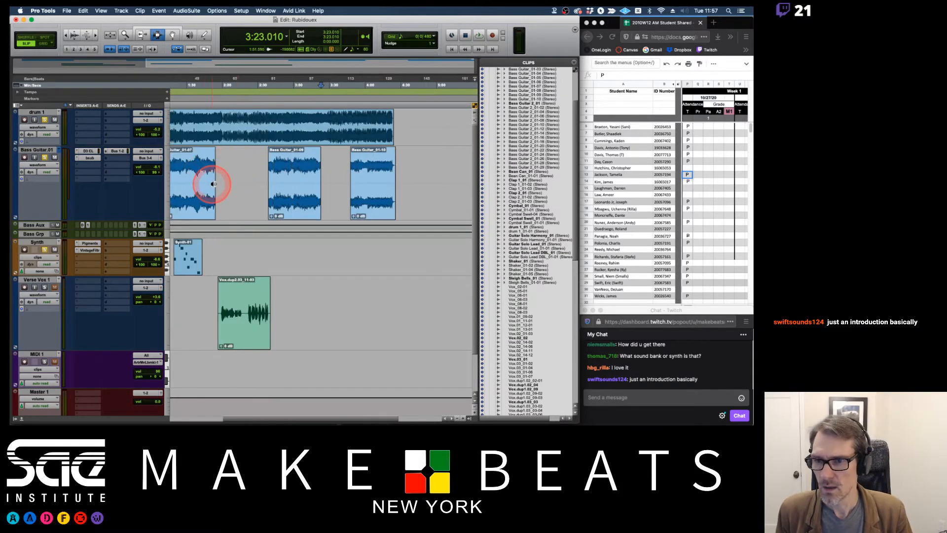
scroll(212, 184, left, 3)
key(r)
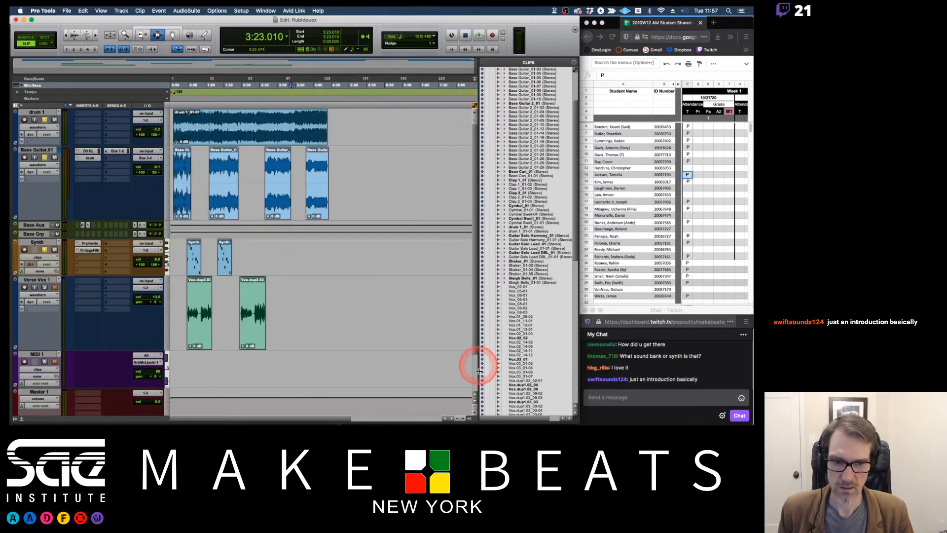
click(469, 419)
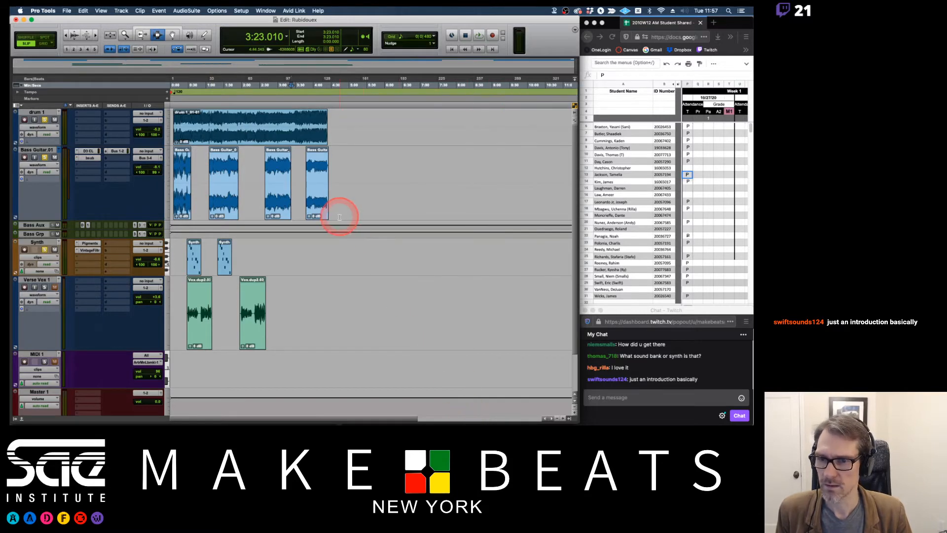
- Select the entire second Bass Guitar clip, place the cursor inside it at about 1:34, and select the entire third clip
click(228, 168)
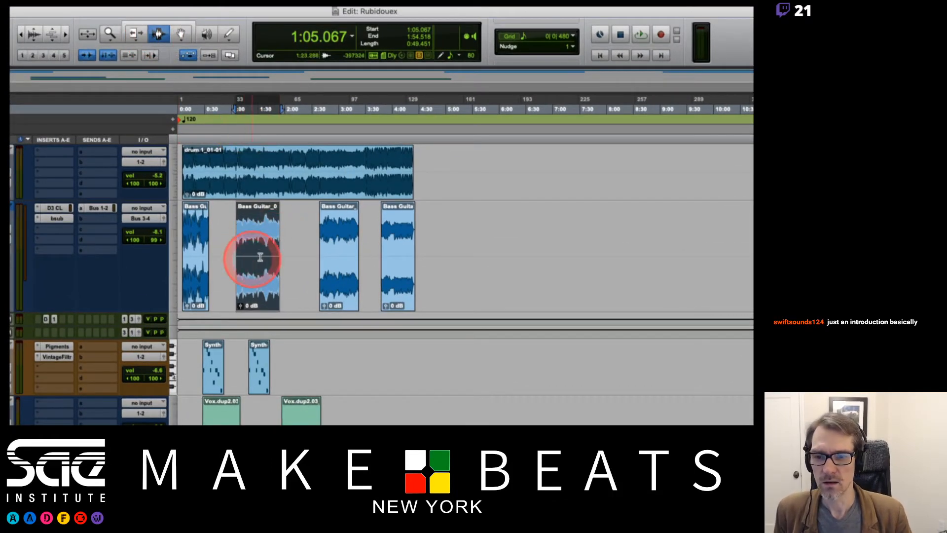
click(260, 237)
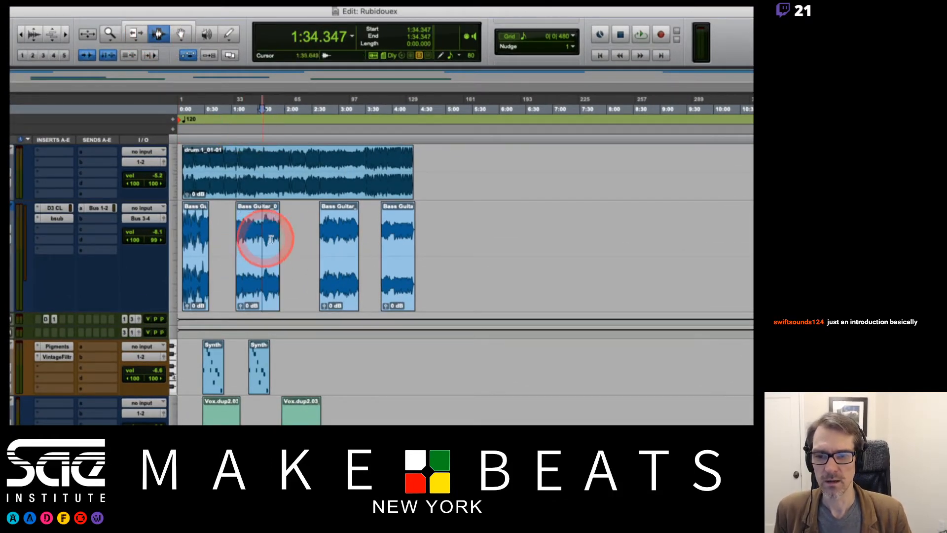
double_click(340, 234)
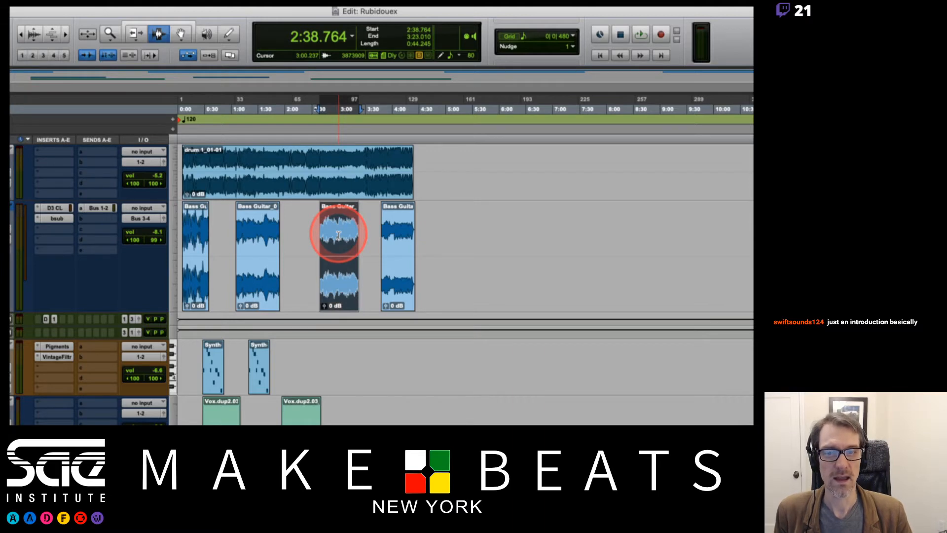
- Select the empty gap between the second and third Bass Guitar clips, then select all the clips on that track
double_click(307, 236)
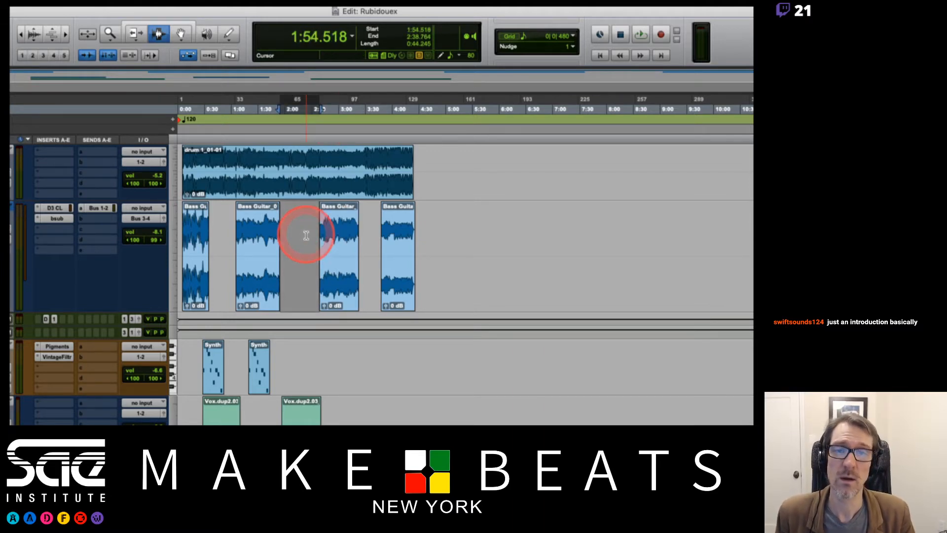
triple_click(401, 229)
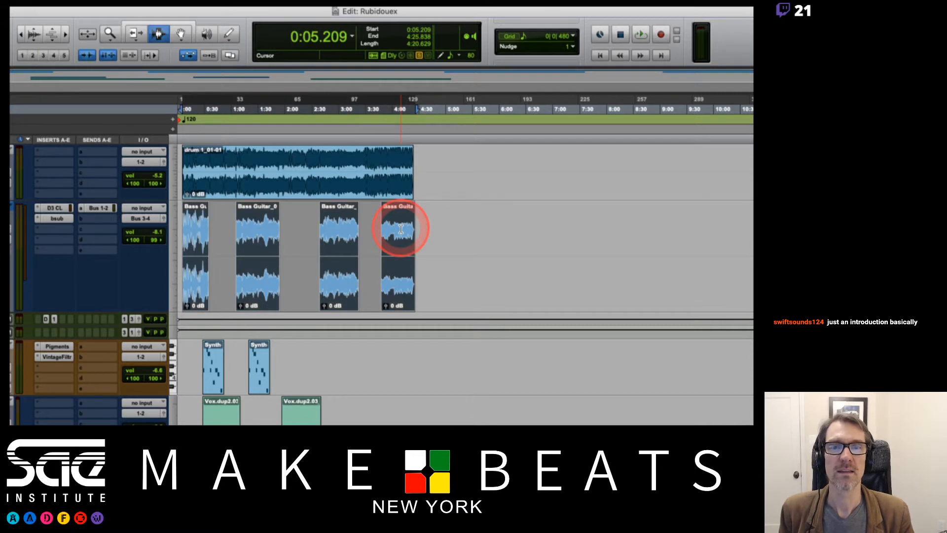
triple_click(266, 228)
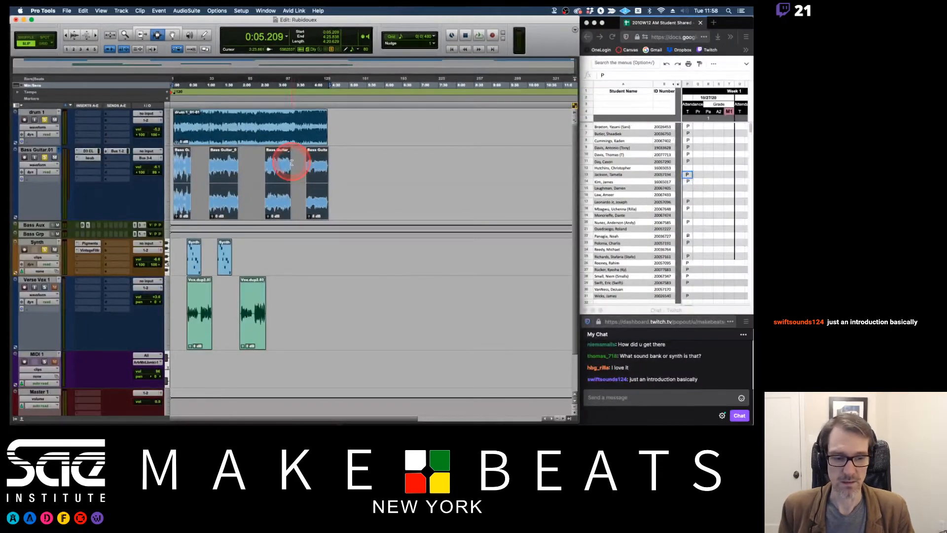
- Clear the selection, activate the Smart Tool, and move the fourth Bass Guitar clip to start at about 4:13.8
click(294, 164)
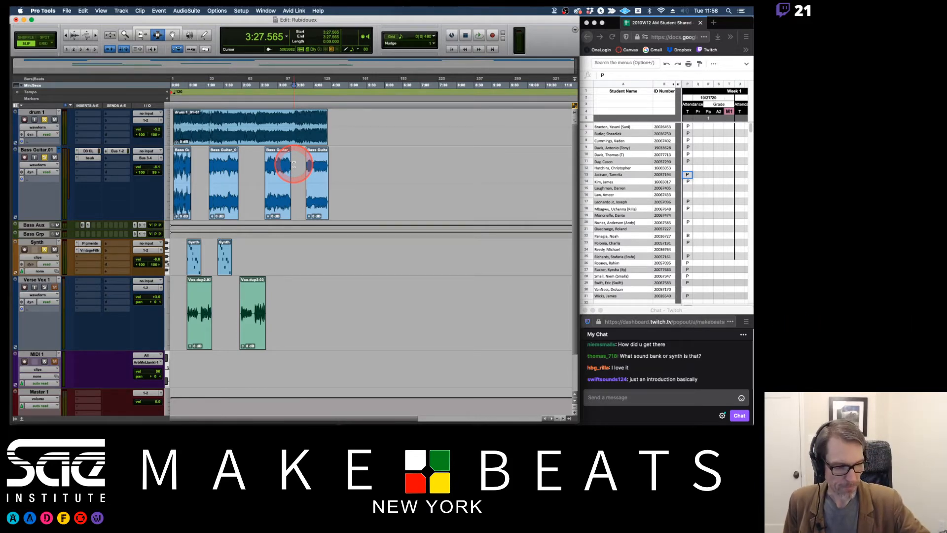
key(super+7)
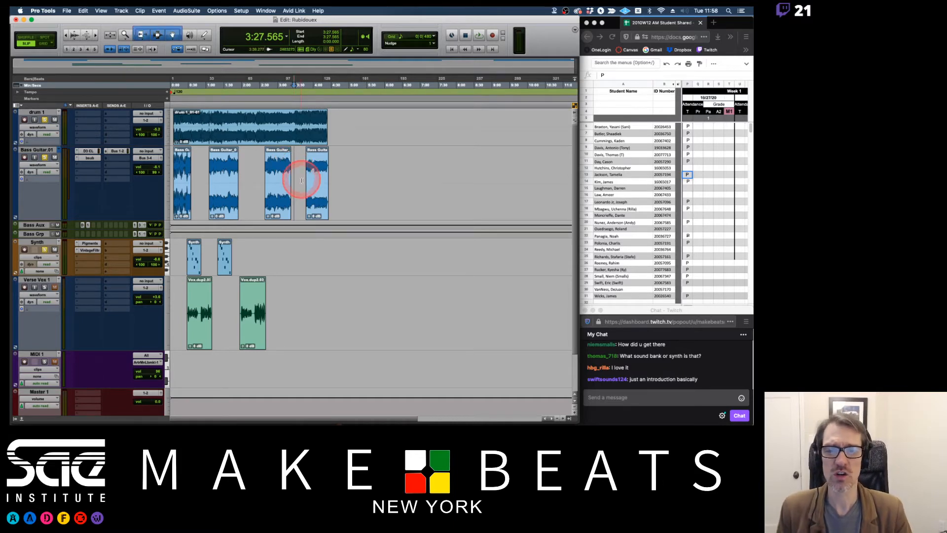
mouse_move(322, 204)
mouse_down()
mouse_move(355, 204)
mouse_move(337, 198)
mouse_up()
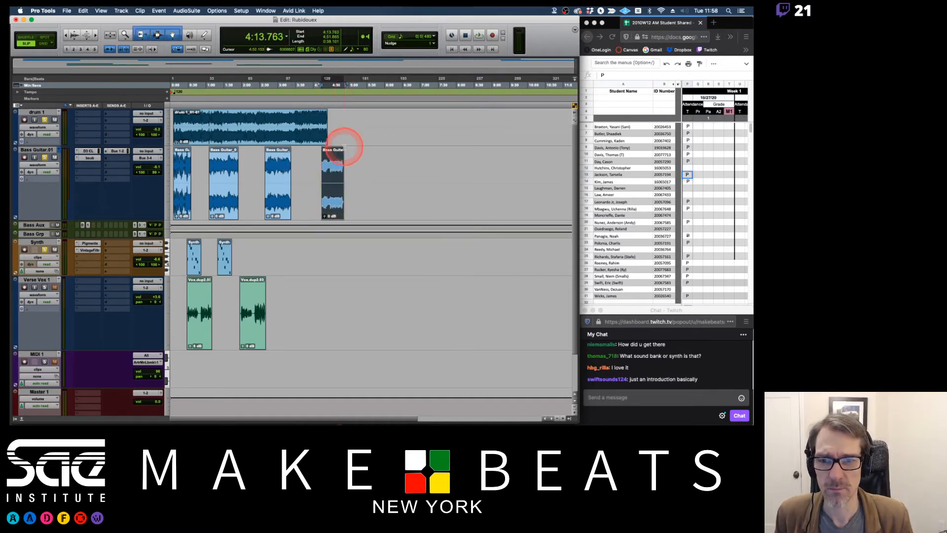
- Fade out the end of the fourth Bass Guitar clip and select all the clips on the track
drag(342, 150, 278, 174)
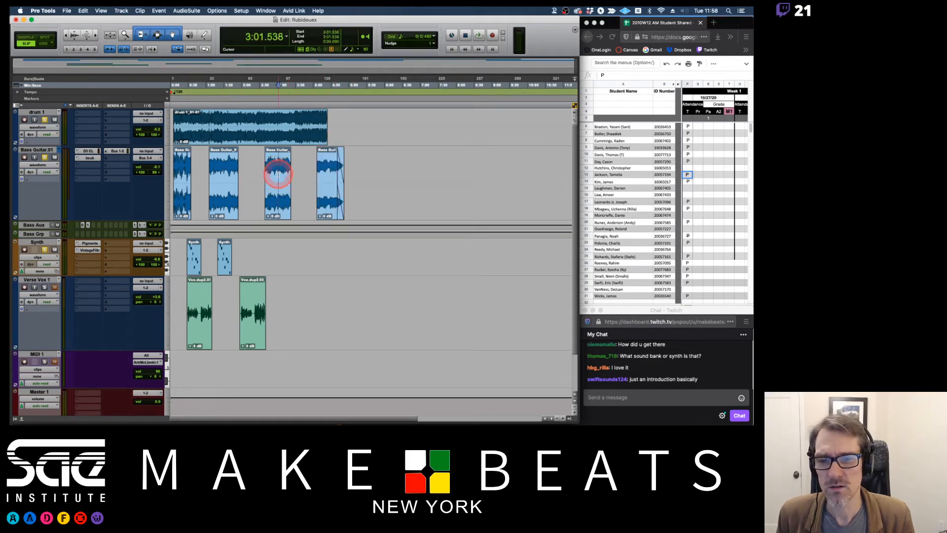
click(278, 173)
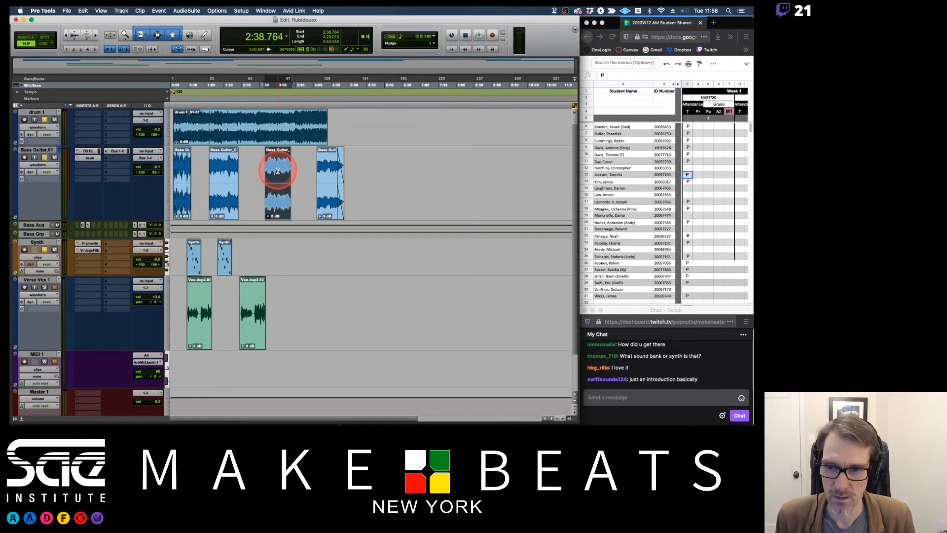
click(278, 167)
triple_click(278, 168)
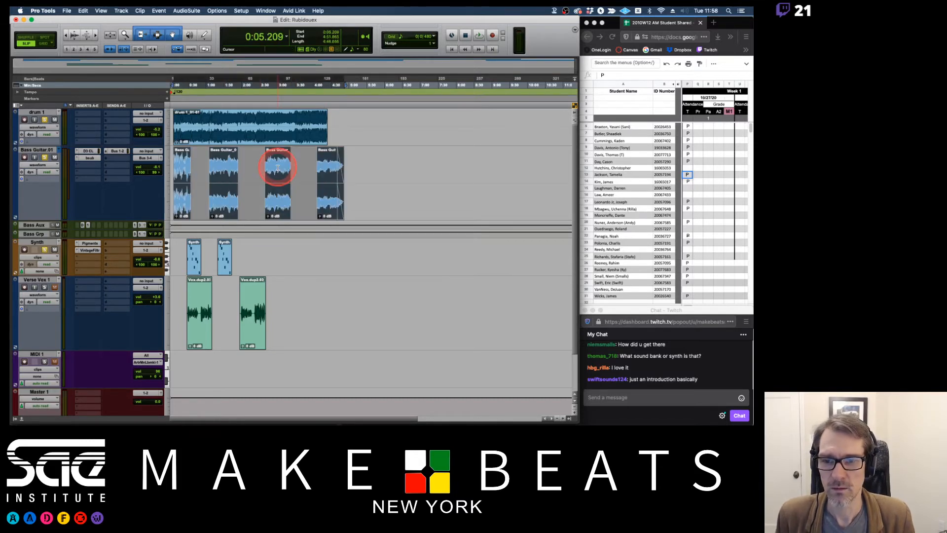
- Move all the Bass Guitar clips together to start at about 0:32.5, then back to the session start
drag(275, 207, 291, 212)
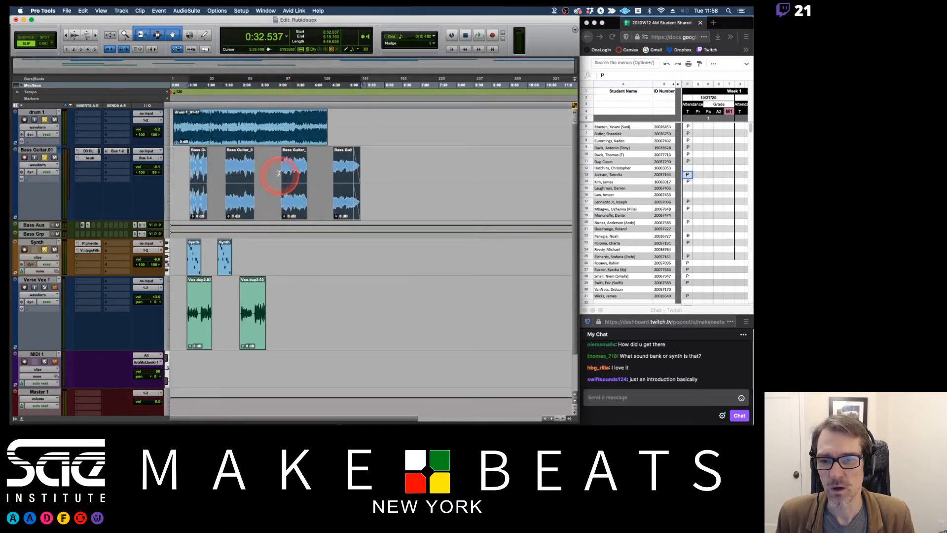
click(265, 164)
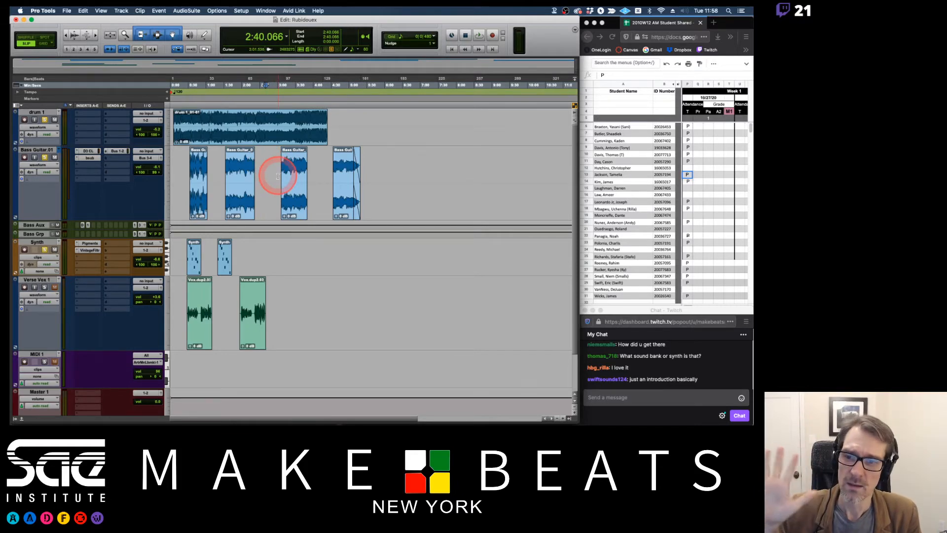
triple_click(240, 169)
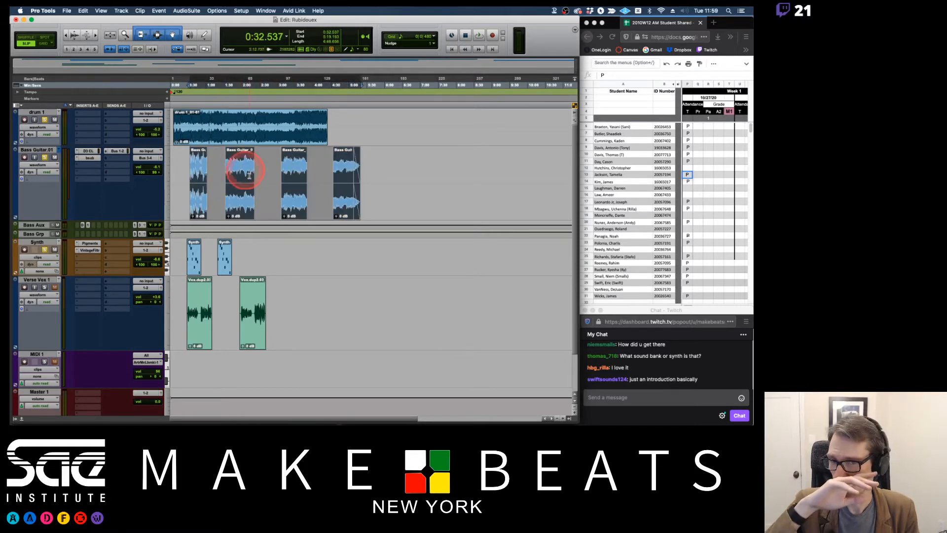
drag(292, 198, 273, 202)
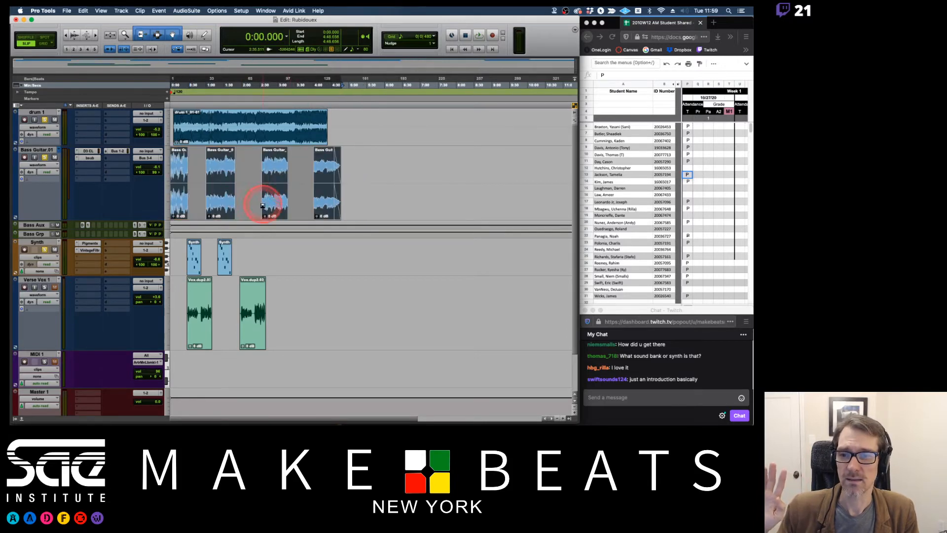
double_click(250, 167)
- Undo the group moves of the Bass Guitar clips and the edits to the fourth clip's edges
key(super+z)
key(super+z)
key(super+z)
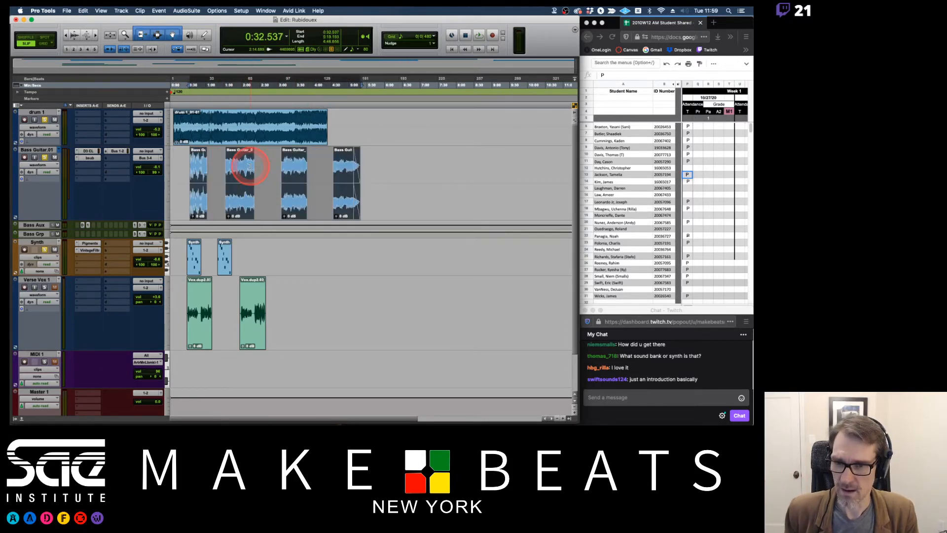
key(super+z)
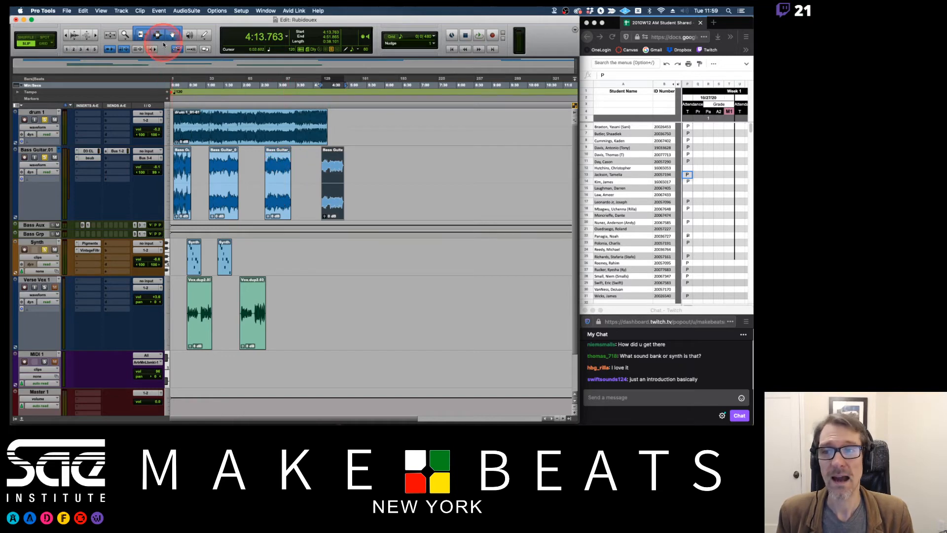
- Switch to the Preview notes, review the Edit Modes page, and return to Pro Tools
key(super+Tab)
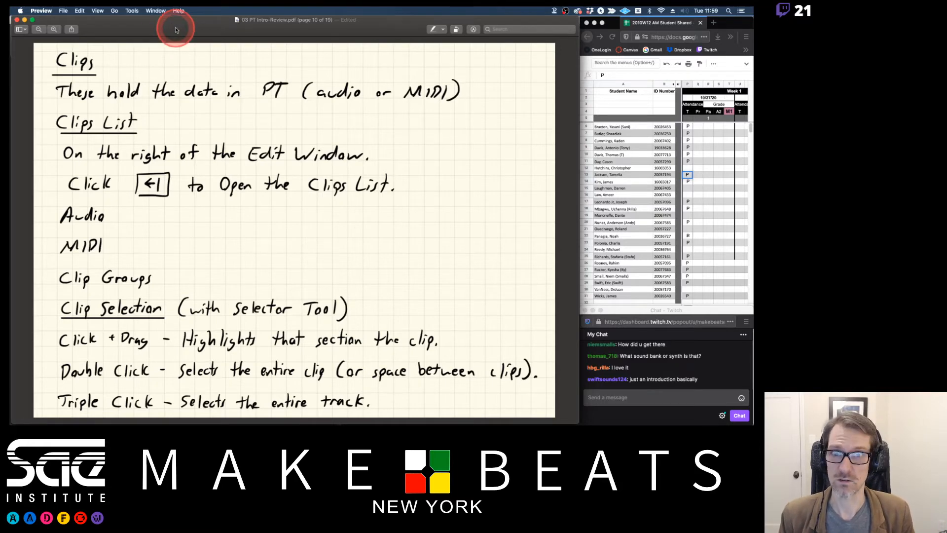
key(Right)
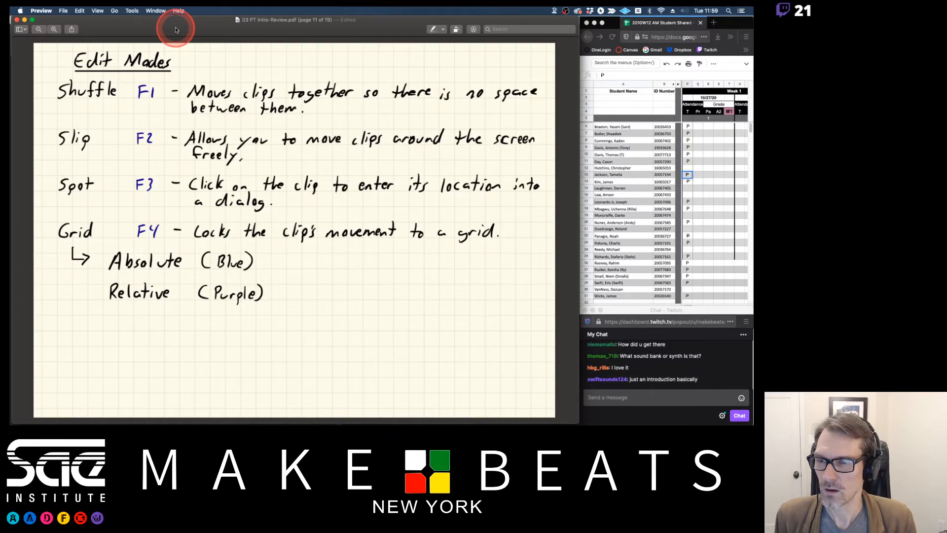
key(super+Tab)
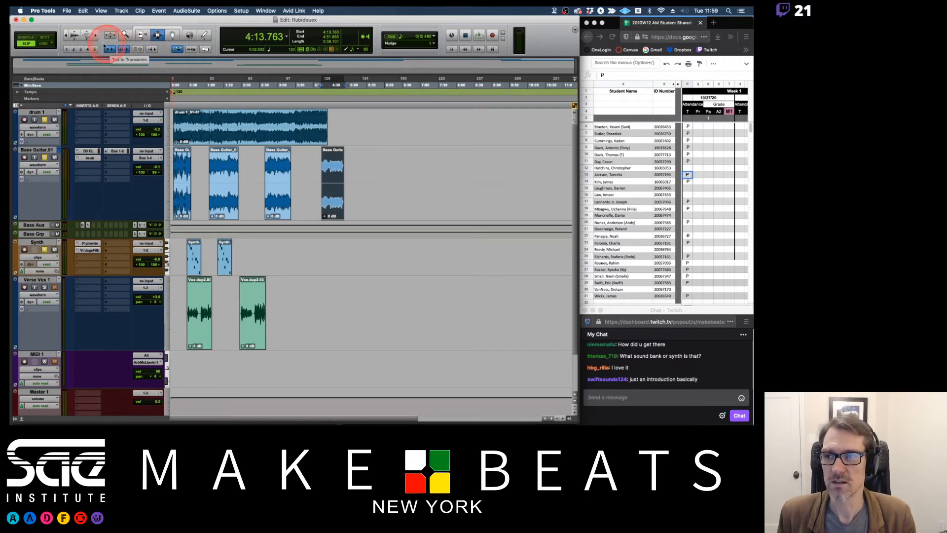
key(super+Tab)
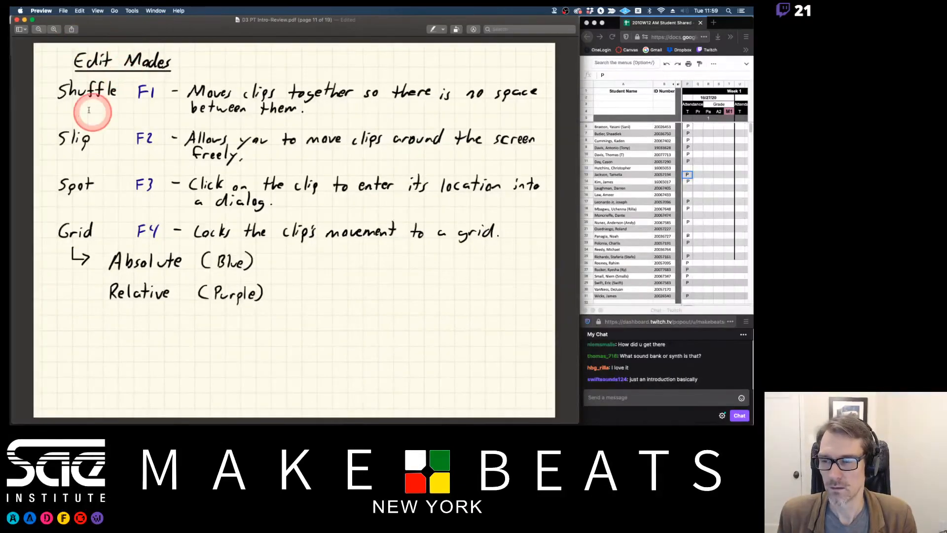
key(super+Tab)
- Activate the Smart Tool and set the edit mode to Shuffle
click(24, 39)
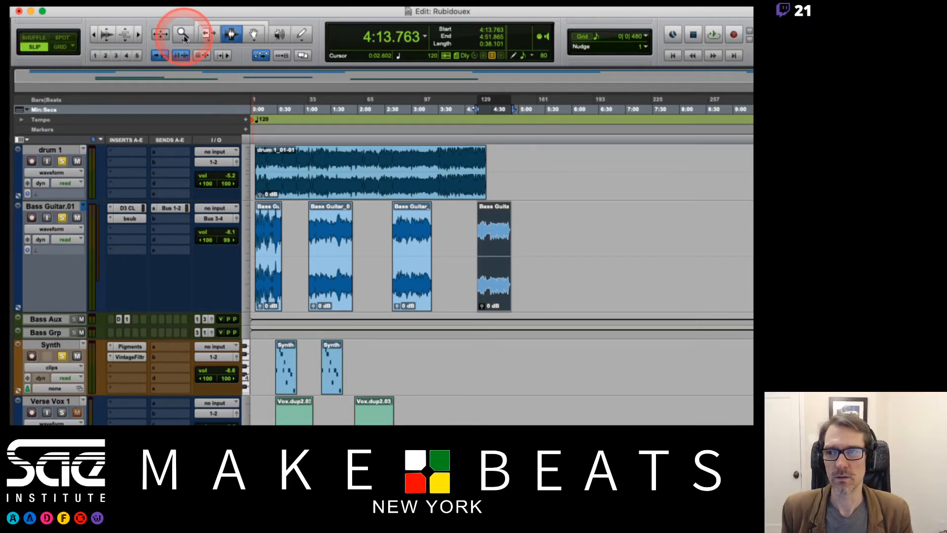
click(241, 24)
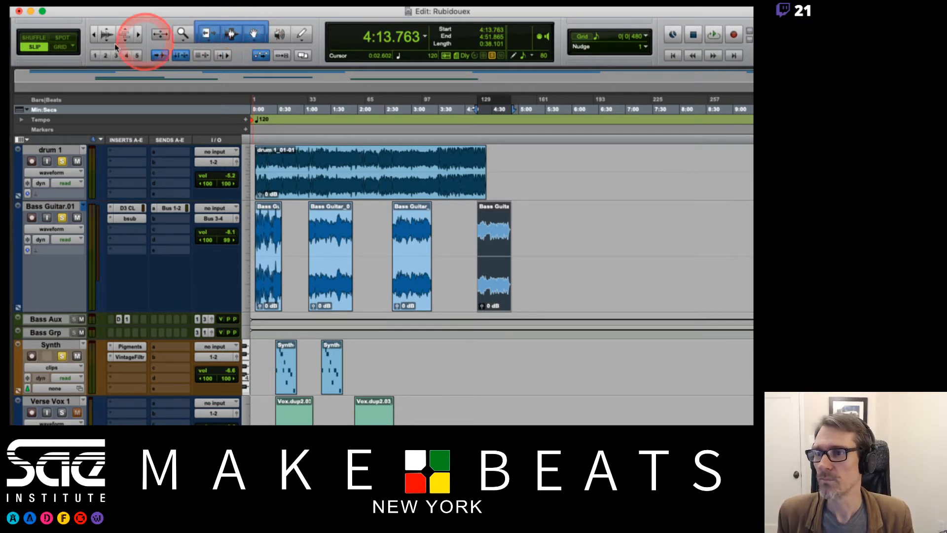
click(38, 38)
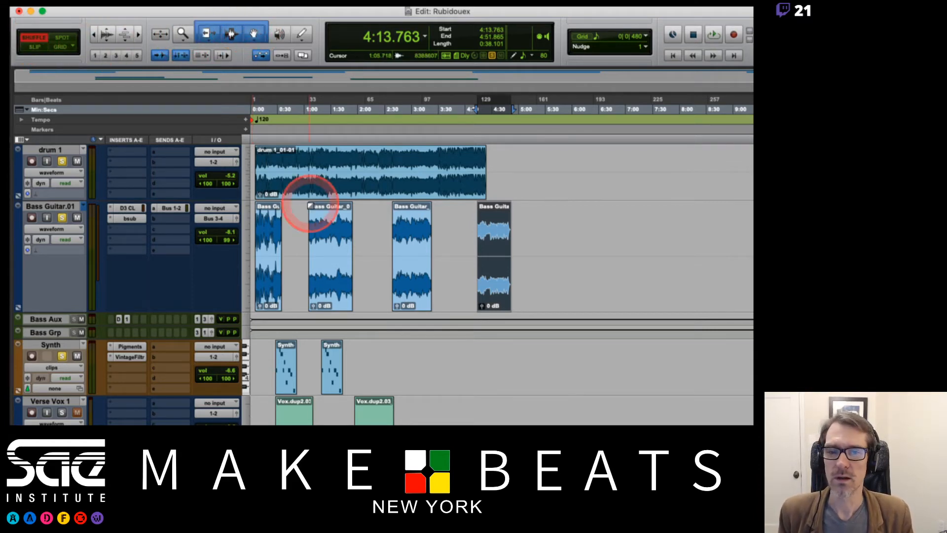
- Open the Color Palette and colour the third Bass Guitar clip red
click(408, 275)
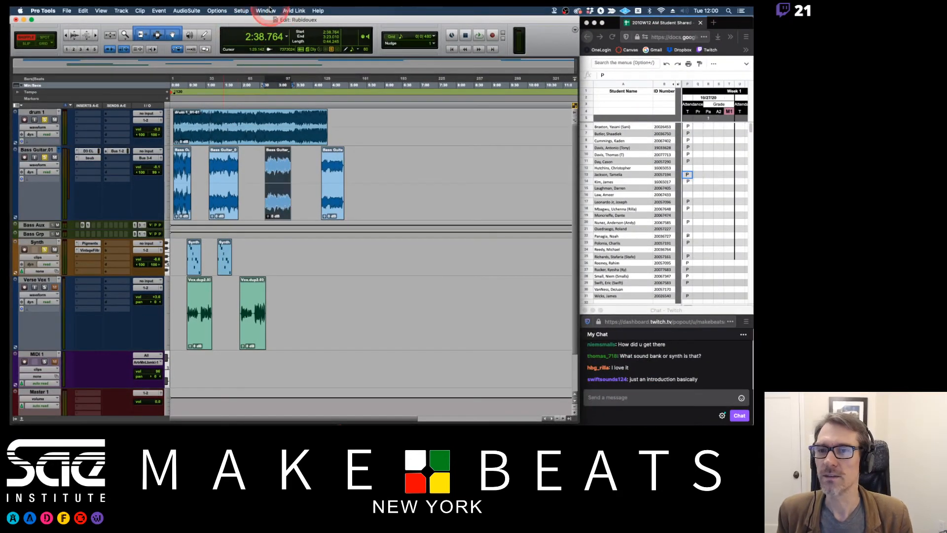
click(266, 10)
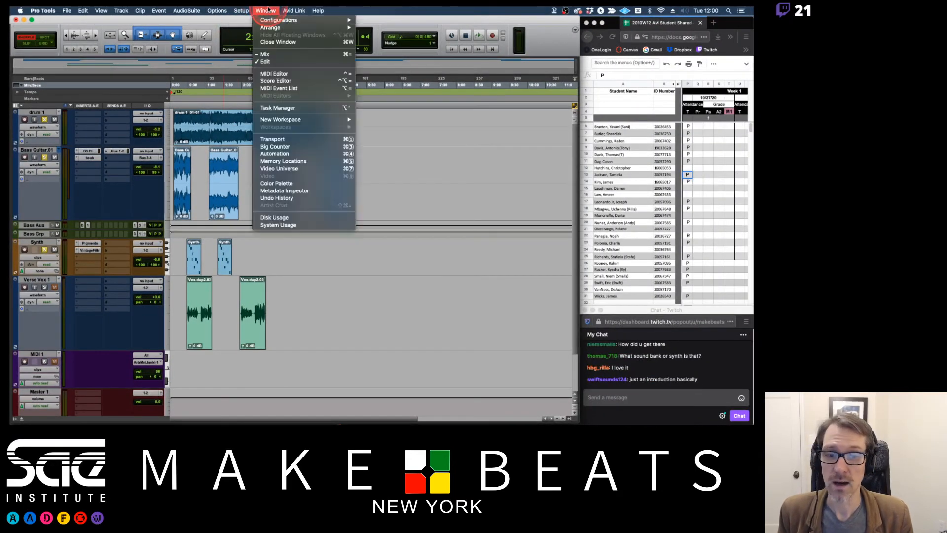
click(286, 186)
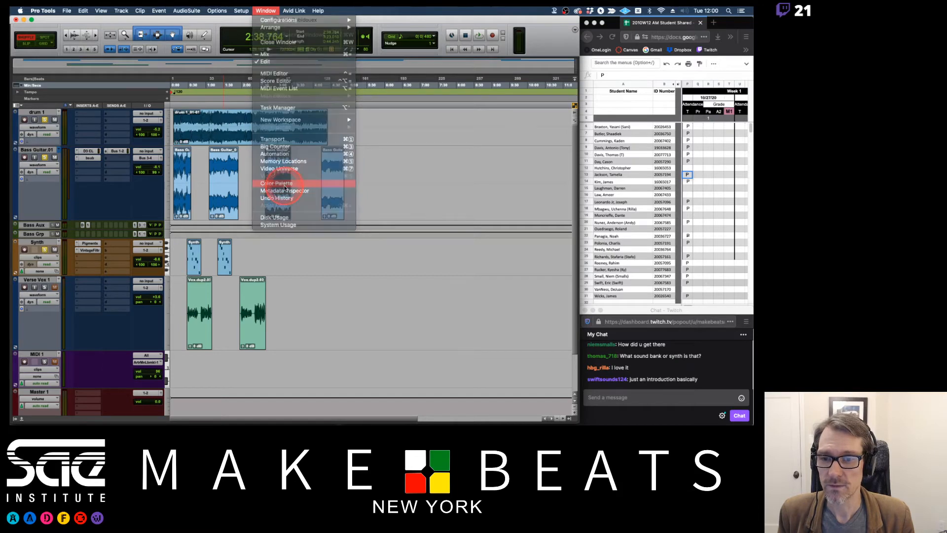
click(423, 43)
- Colour the fourth Bass Guitar clip green and the second one purple, then clear the selection
click(333, 186)
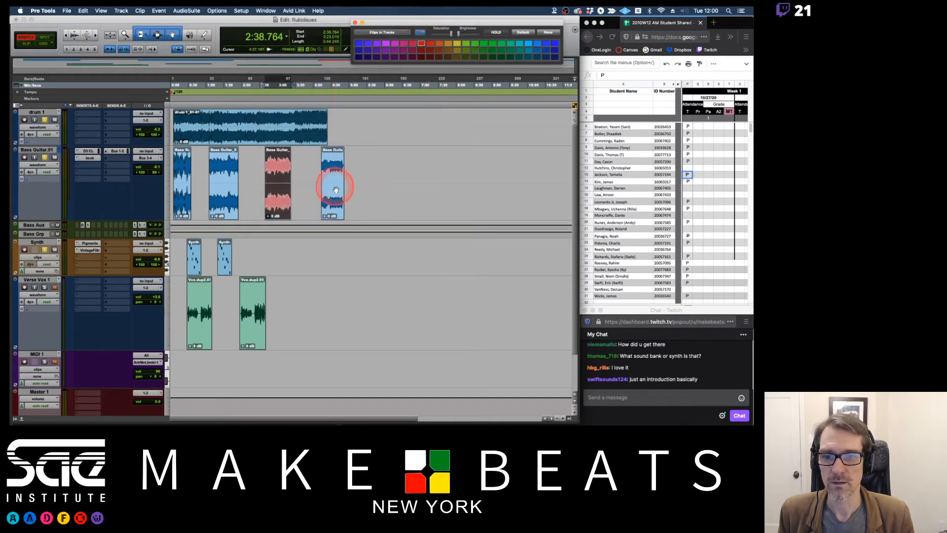
click(482, 44)
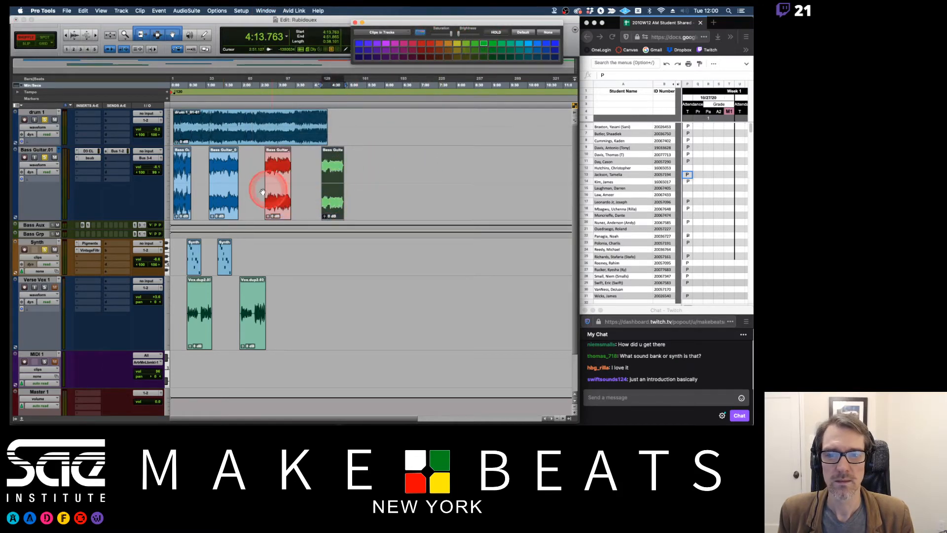
click(223, 190)
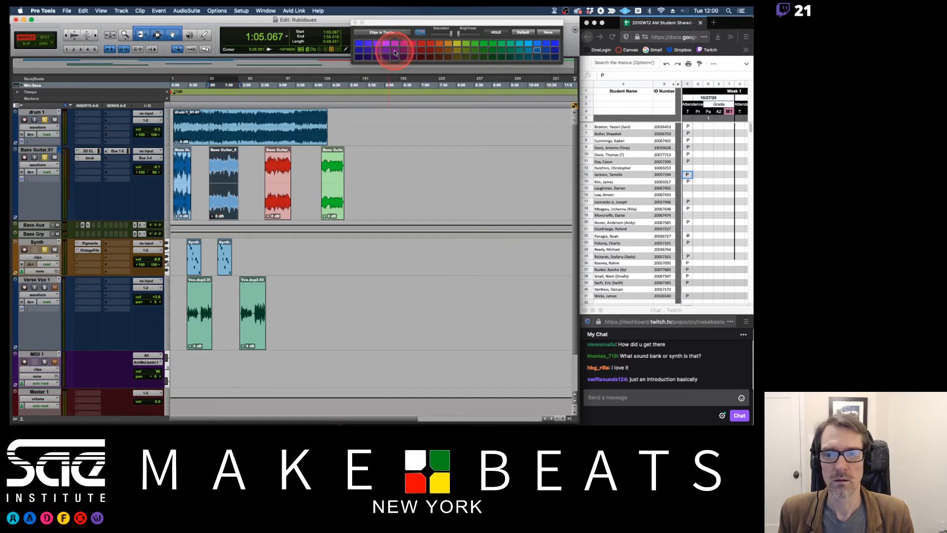
click(394, 43)
click(383, 176)
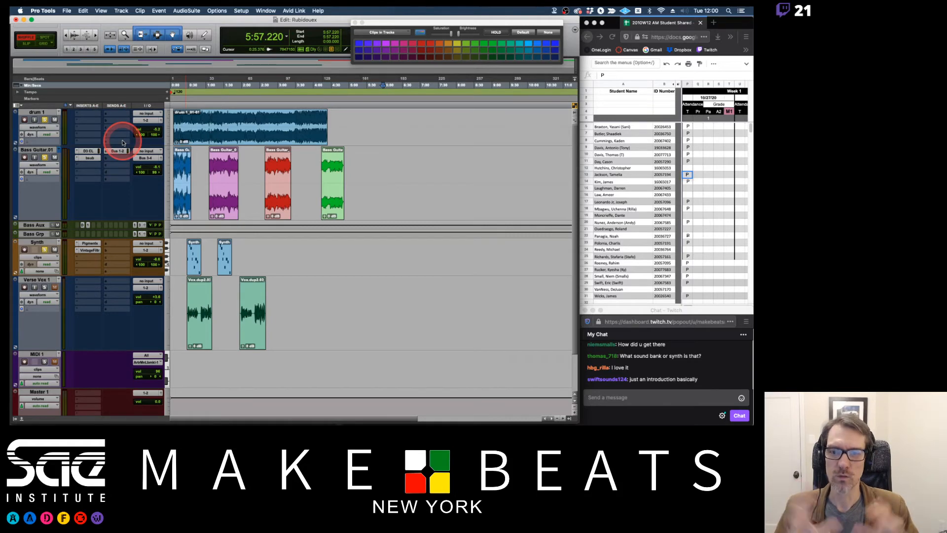
- Shuffle the purple Bass Guitar clip earlier so it butts against the end of the blue first clip
key(Return)
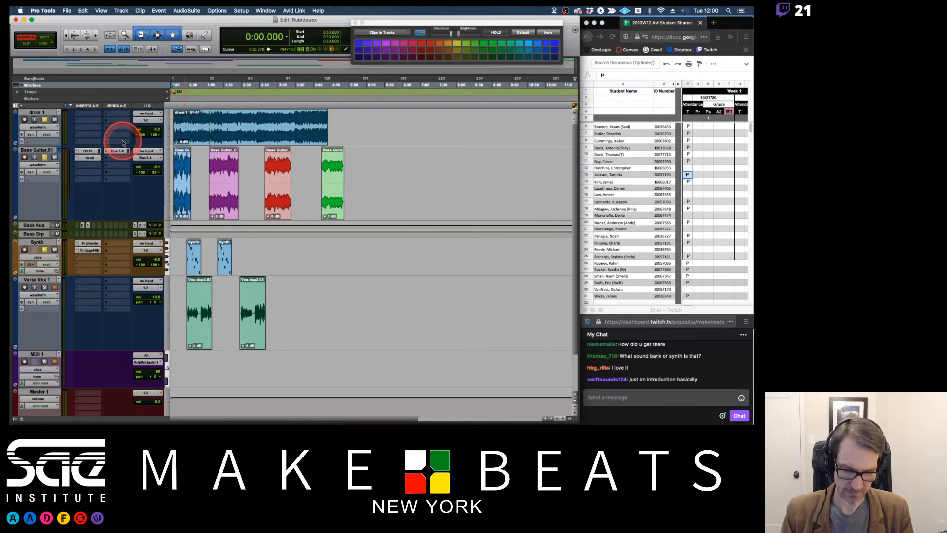
key(super+bracketright)
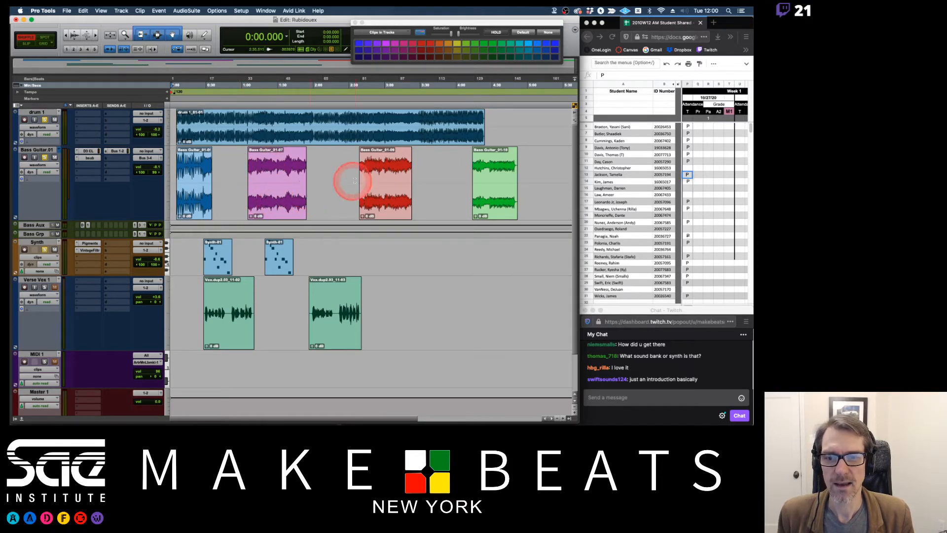
click(276, 202)
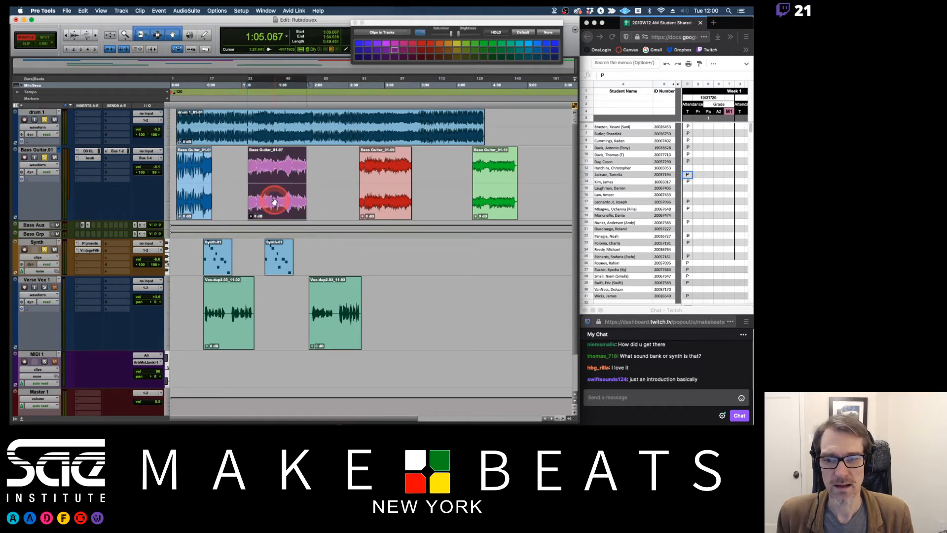
drag(274, 202, 226, 164)
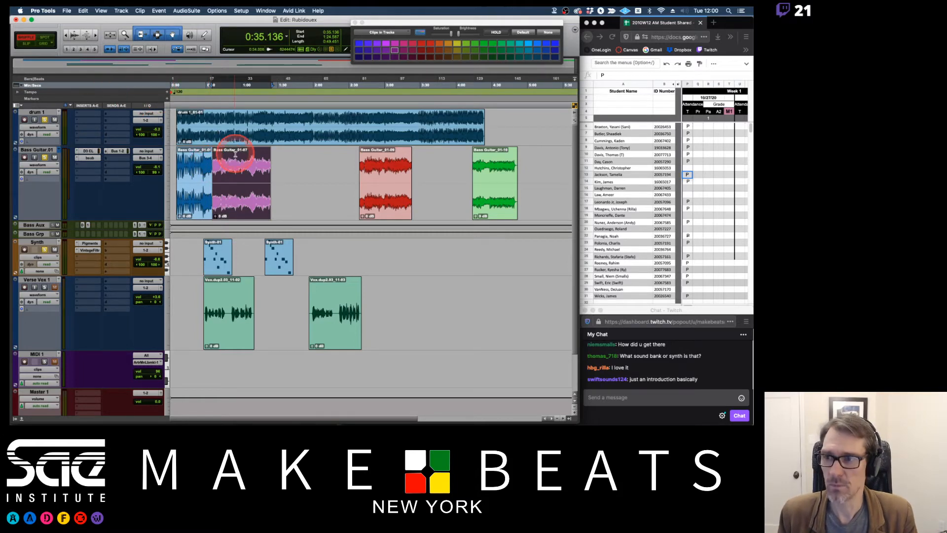
- Try sliding the purple Bass Guitar clip earlier over the blue first clip in Slip mode
click(26, 43)
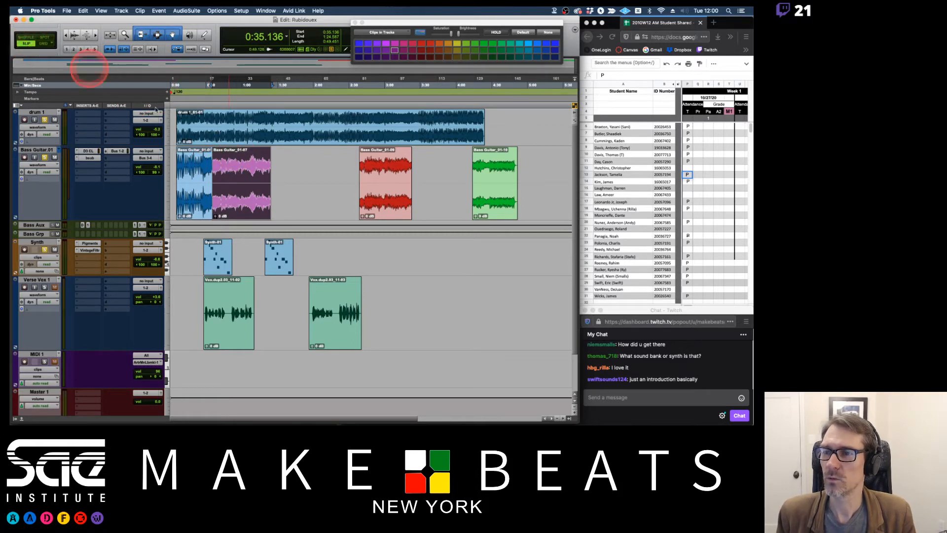
mouse_move(246, 211)
mouse_down()
mouse_move(308, 205)
mouse_move(230, 202)
mouse_up()
click(23, 43)
- In Shuffle mode, move the red and green Bass Guitar clips earlier so they line up end to end after the purple clip
click(24, 38)
click(360, 195)
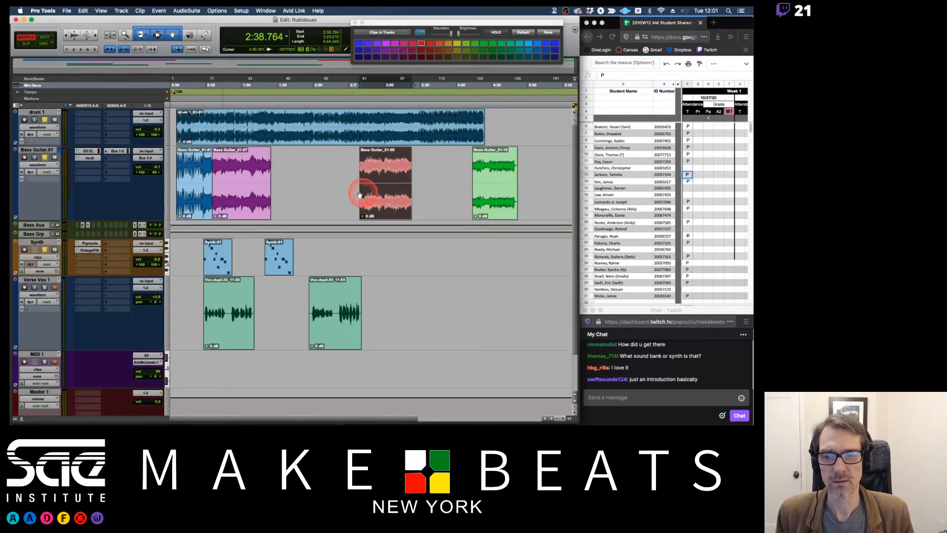
drag(360, 195, 311, 195)
drag(502, 203, 377, 202)
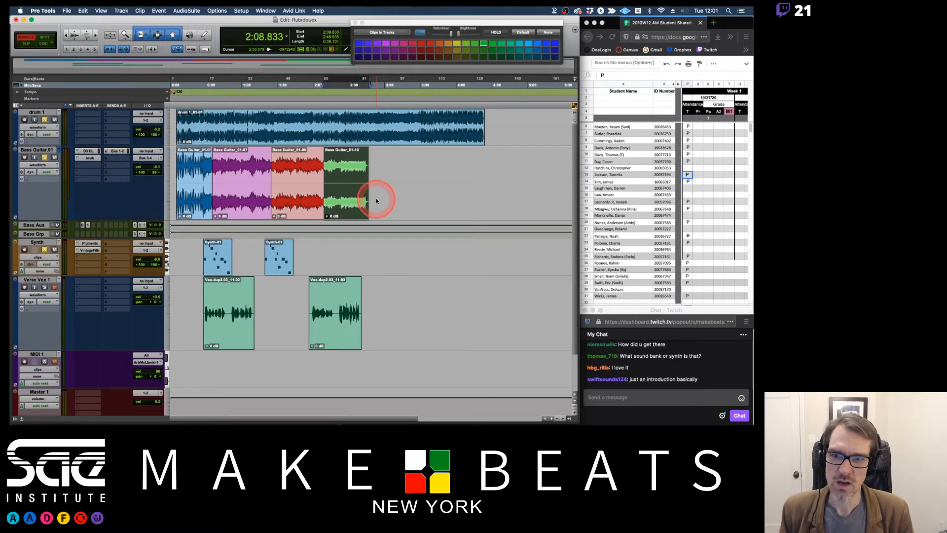
- Try deleting the red Bass Guitar clip in Shuffle mode and restore it between the purple and green clips
click(291, 209)
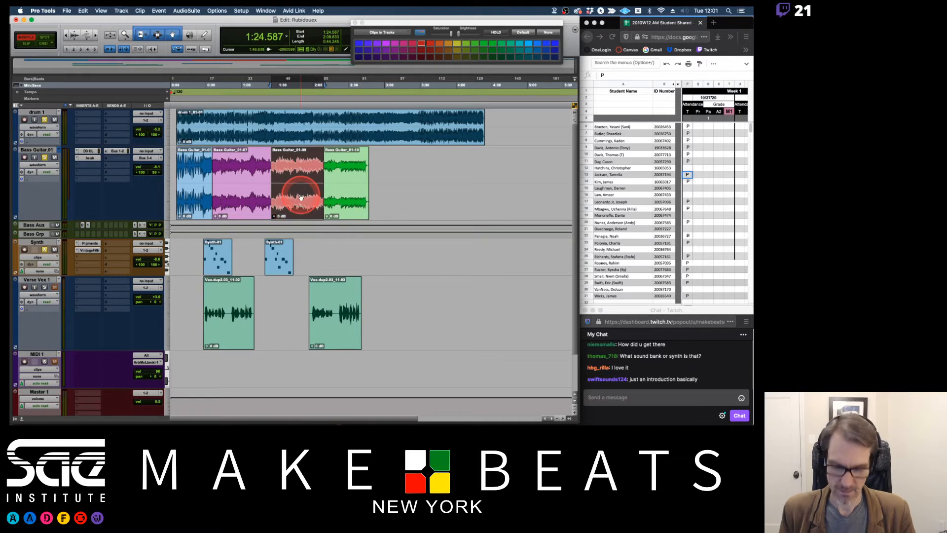
key(Return)
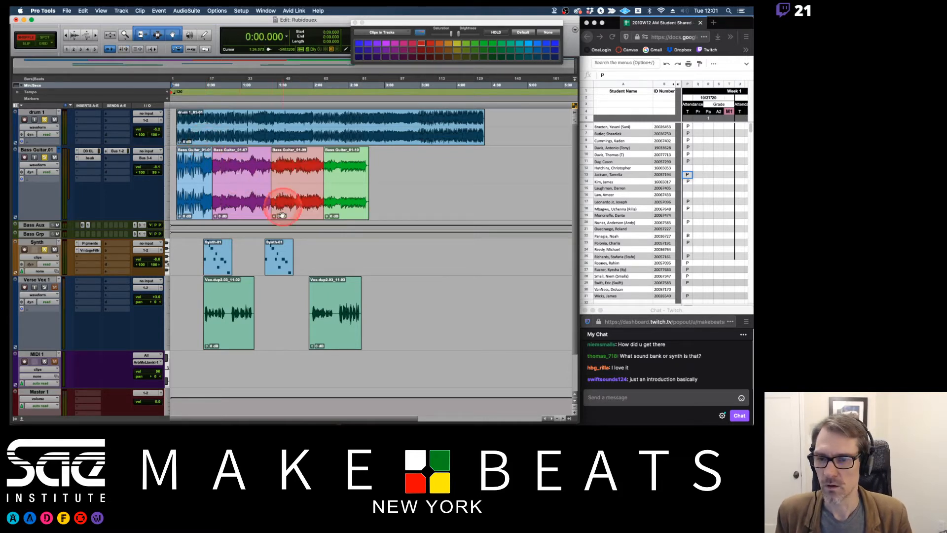
click(306, 199)
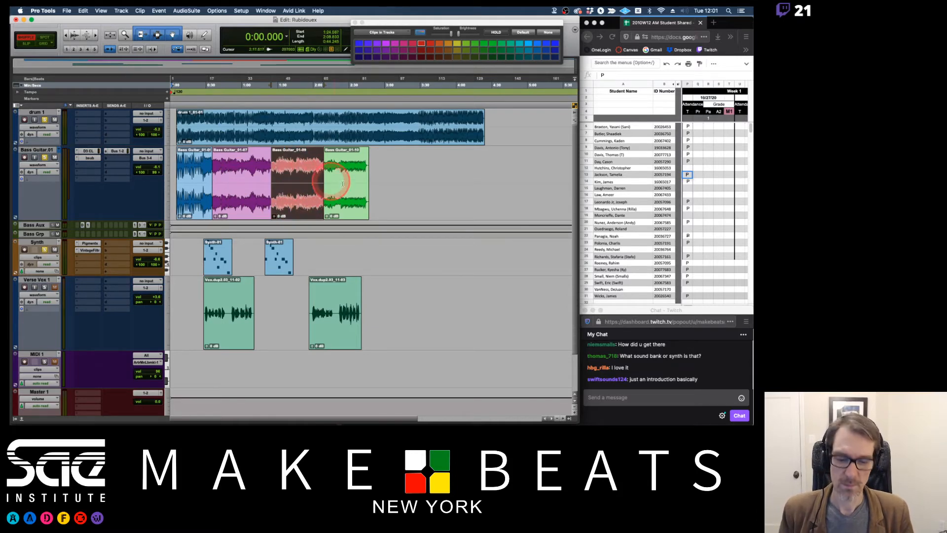
key(Delete)
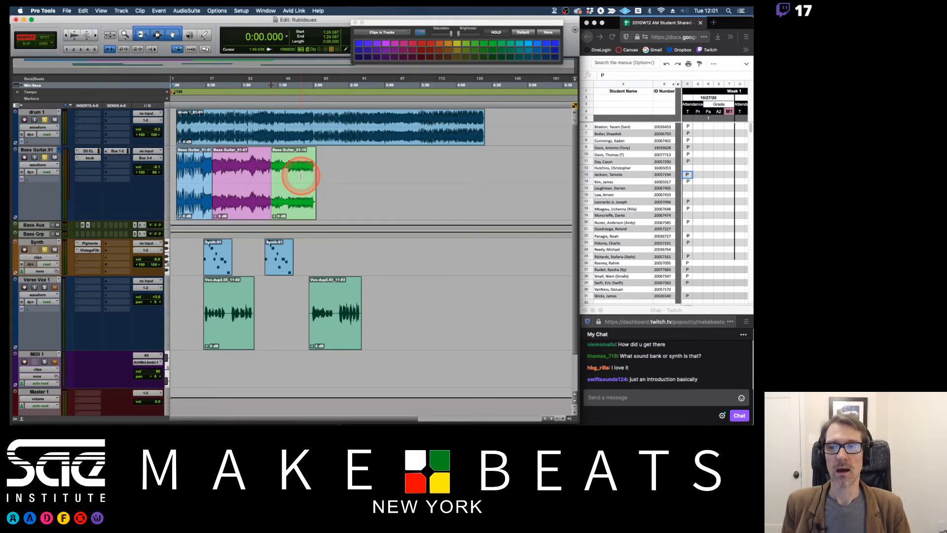
key(super+v)
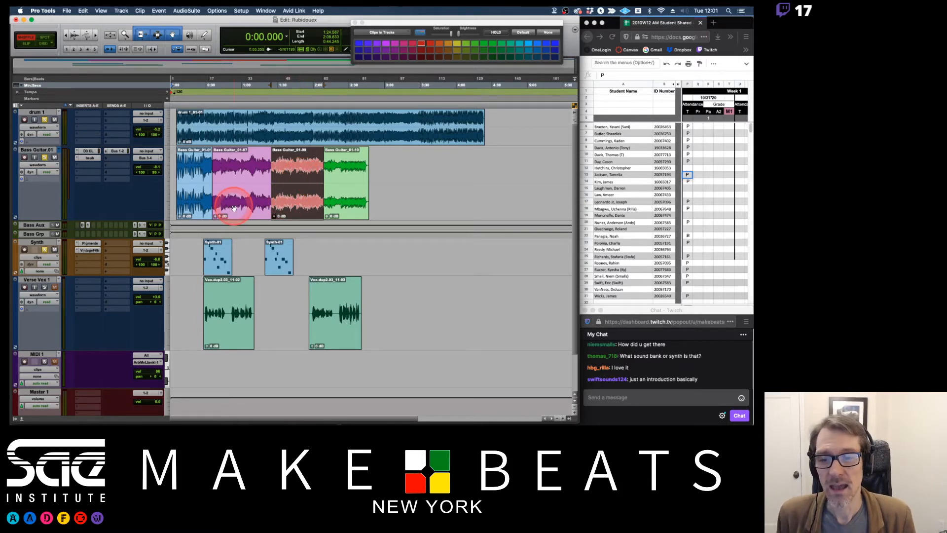
- Shuffle the Bass Guitar clips into the order green, blue, red, purple
drag(228, 208, 383, 201)
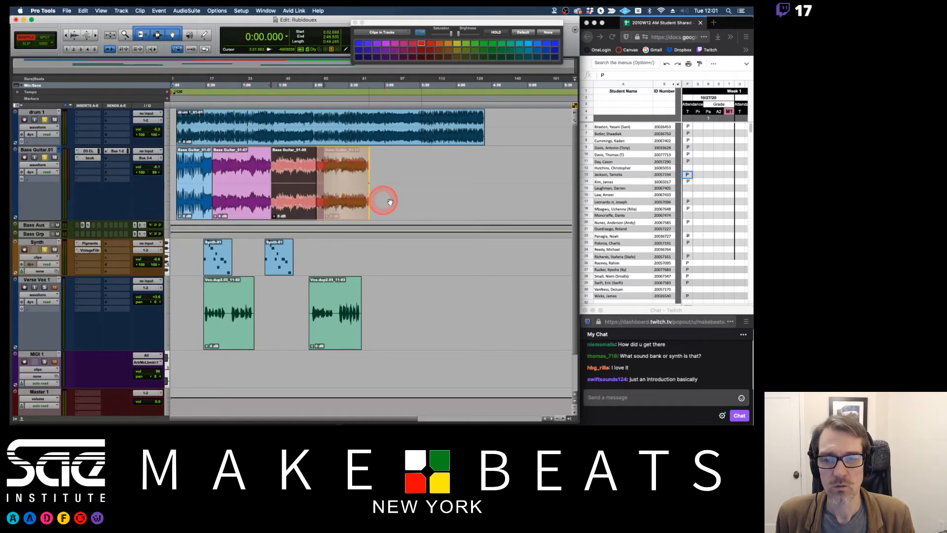
click(337, 194)
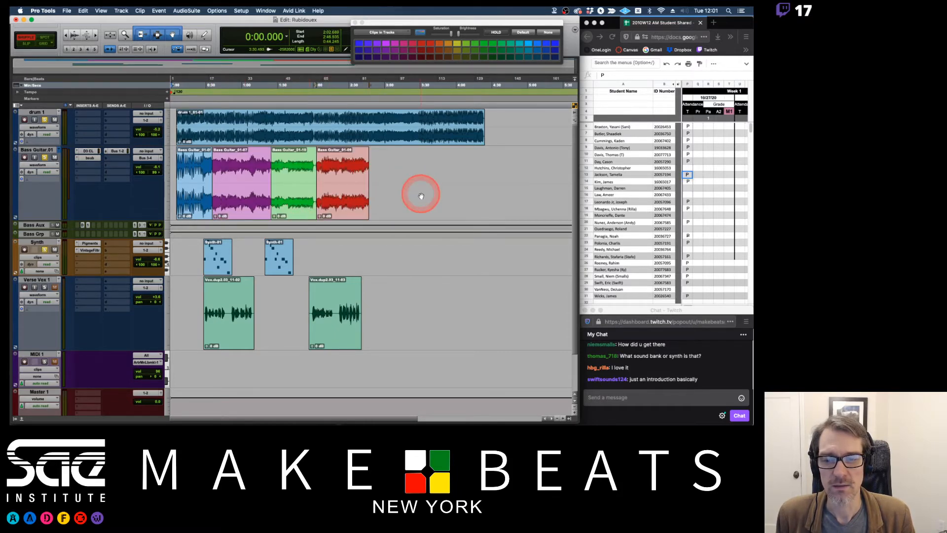
drag(337, 194, 394, 200)
drag(285, 191, 180, 186)
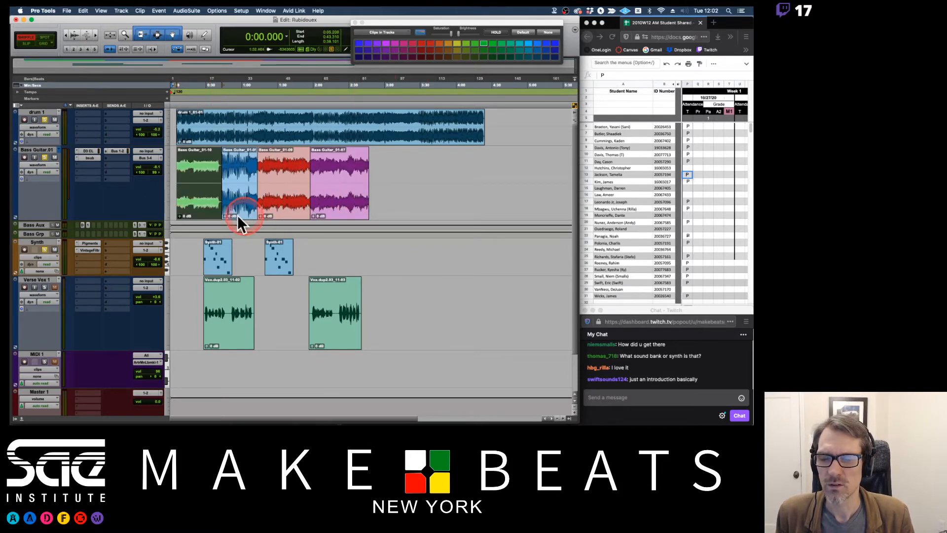
click(331, 161)
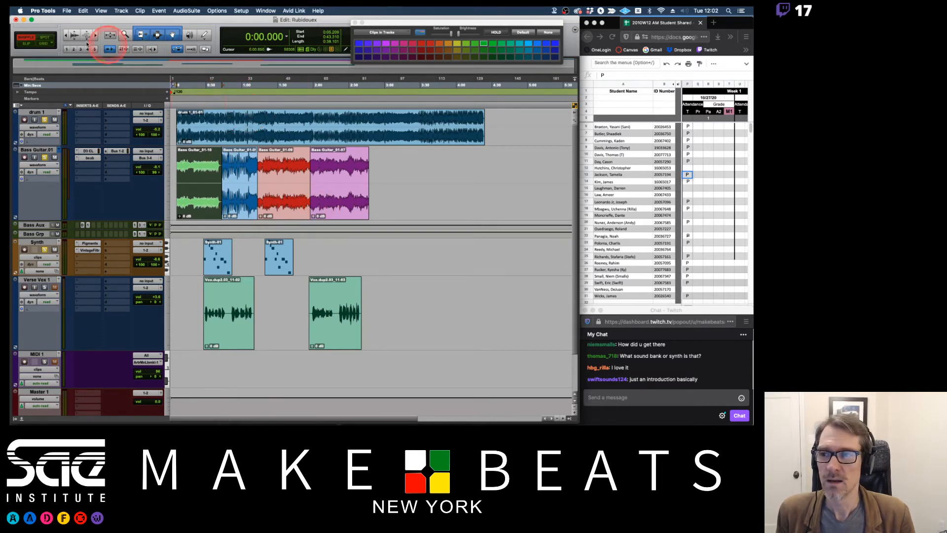
- Try sliding Bass Guitar clips over their neighbours in Slip mode and undo the moves
click(25, 44)
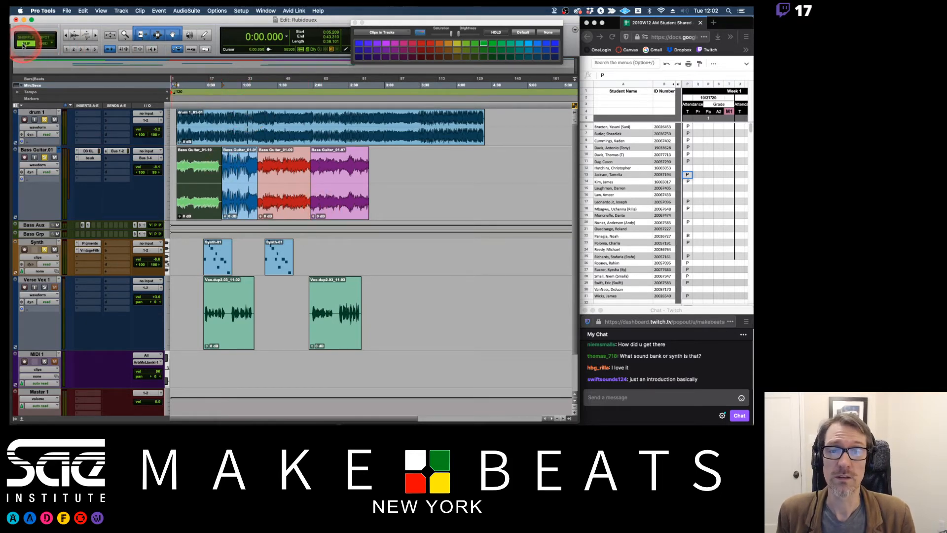
drag(281, 202, 349, 208)
key(super+z)
key(super+z)
key(super+z)
key(super+z)
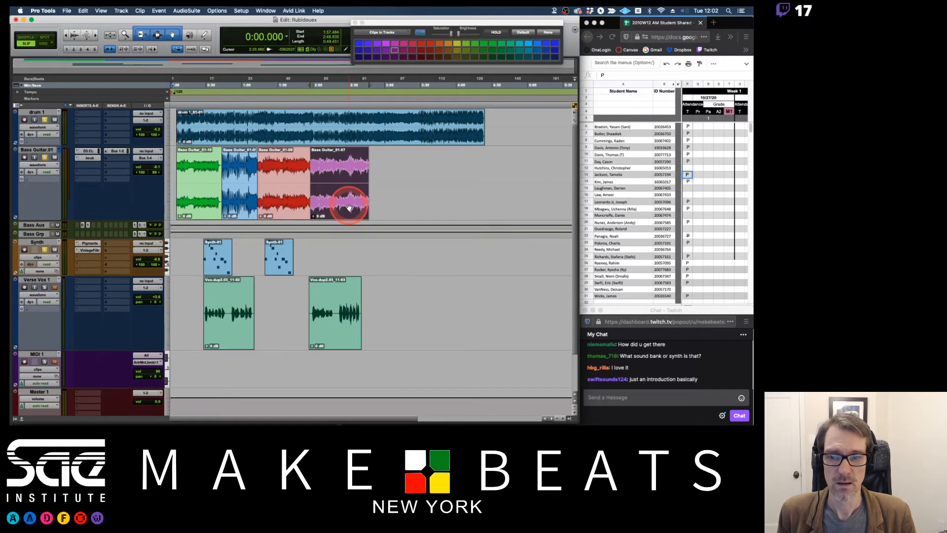
click(233, 188)
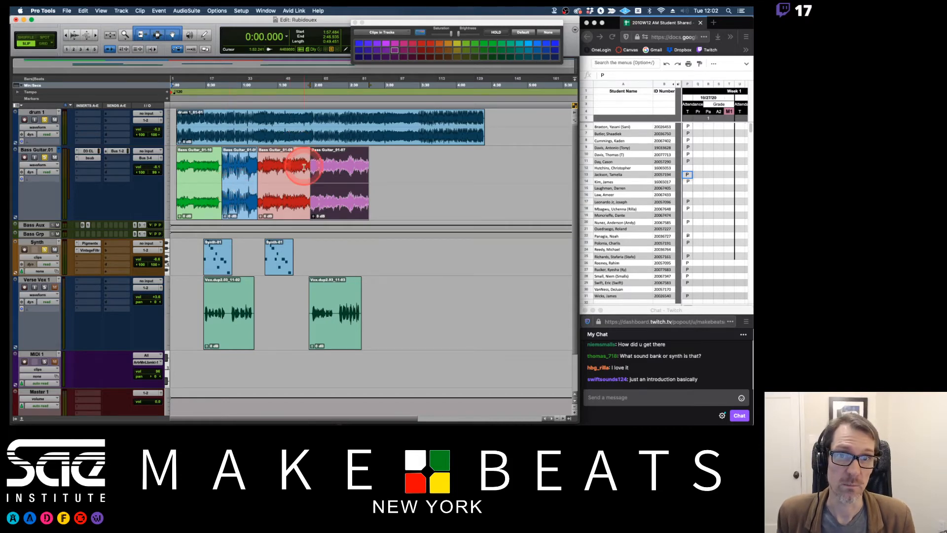
- Try placing the red Bass Guitar clip at a start time of 3:00 in Spot mode and undo the move
click(44, 37)
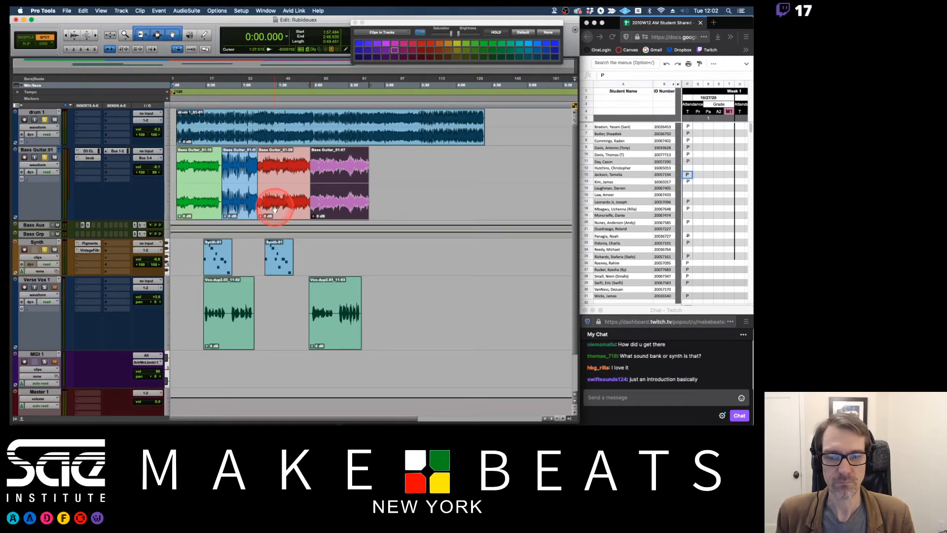
click(285, 208)
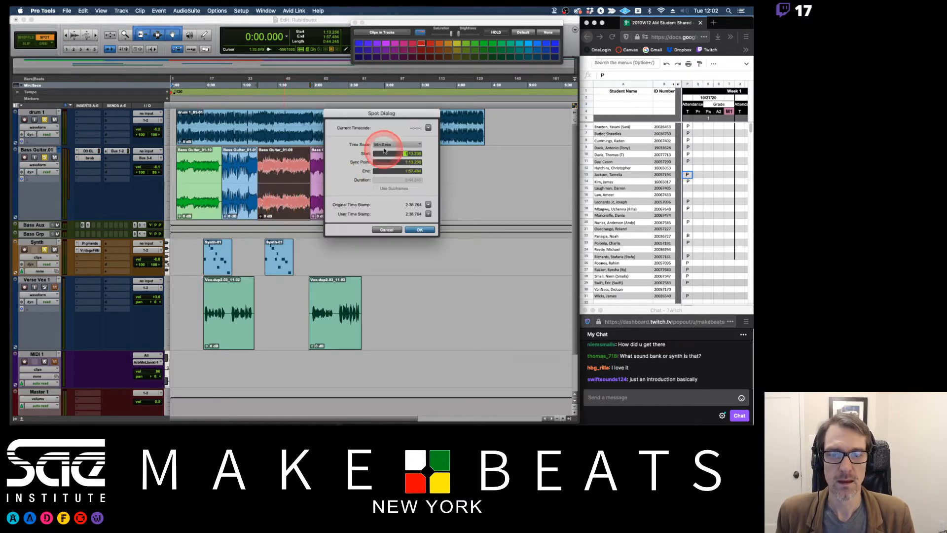
drag(409, 115, 384, 116)
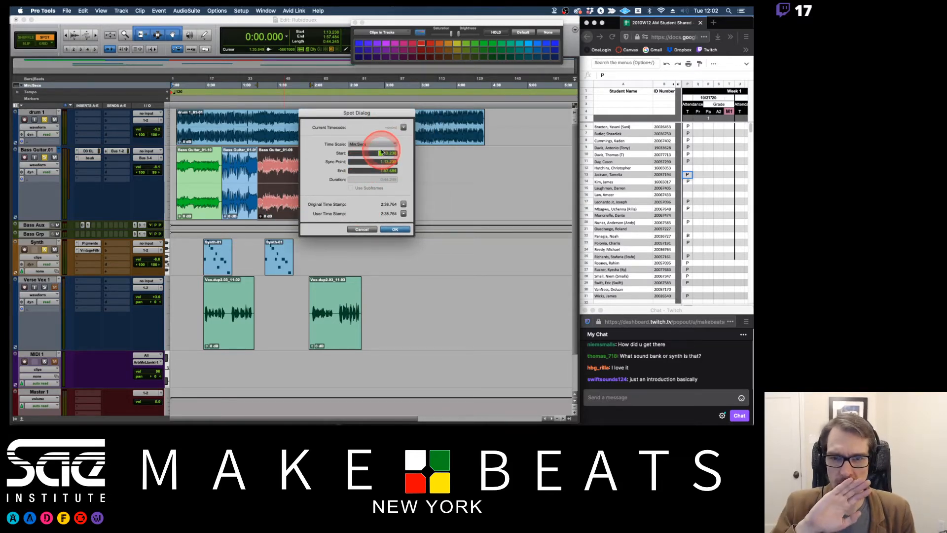
mouse_move(394, 114)
mouse_down()
mouse_move(434, 196)
mouse_move(373, 181)
mouse_up()
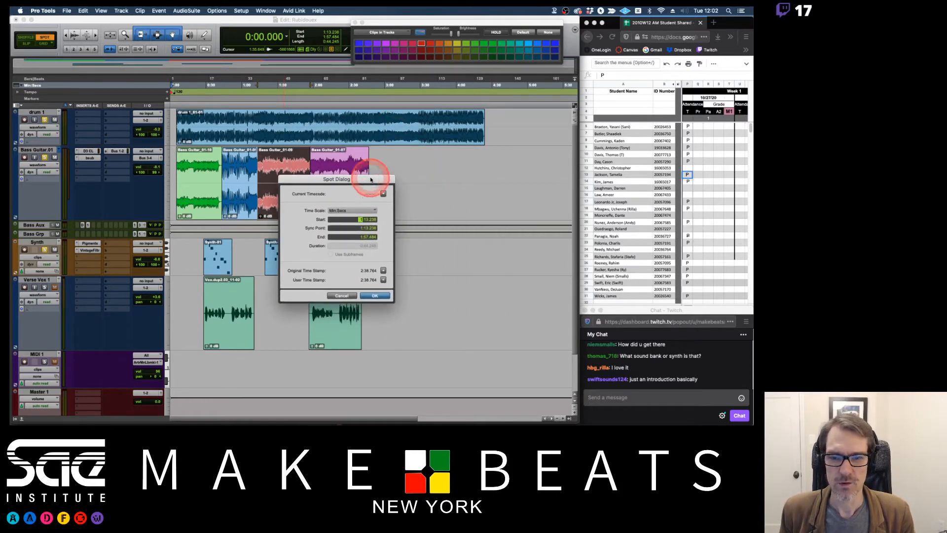
click(359, 218)
key(Return)
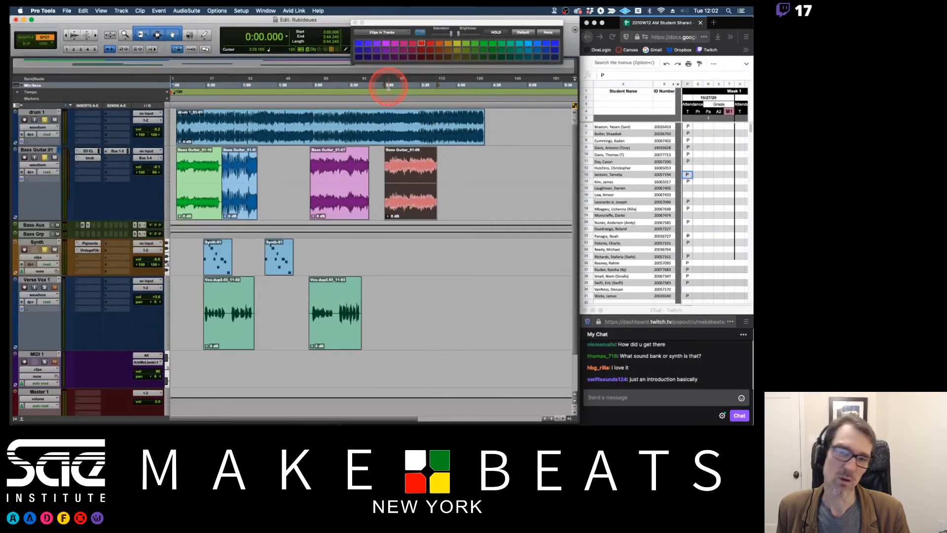
key(super+z)
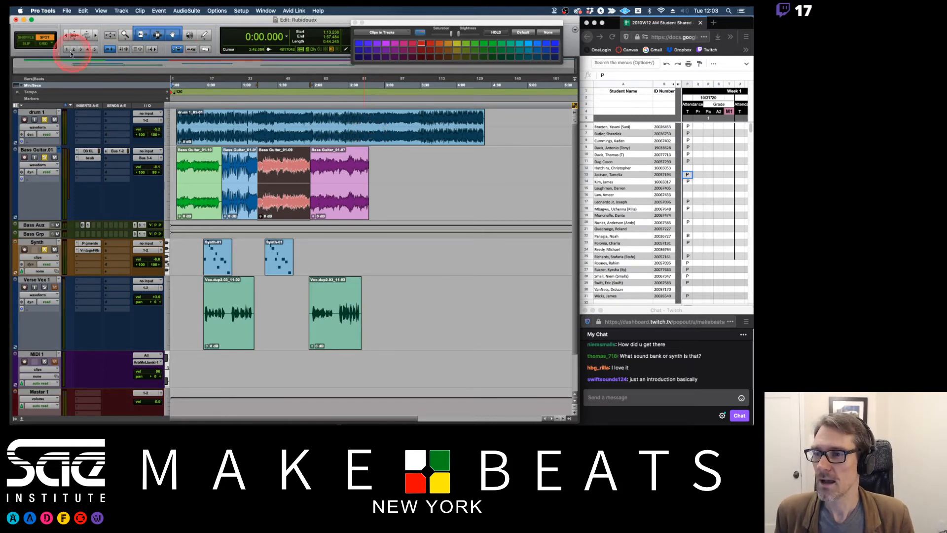
- Switch to Grid mode and close the Color Palette
click(45, 43)
click(45, 43)
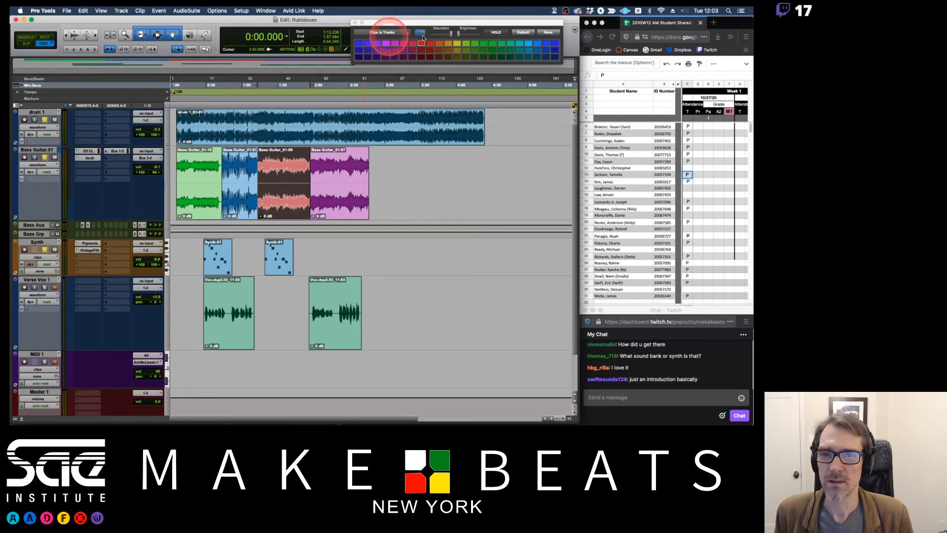
click(356, 23)
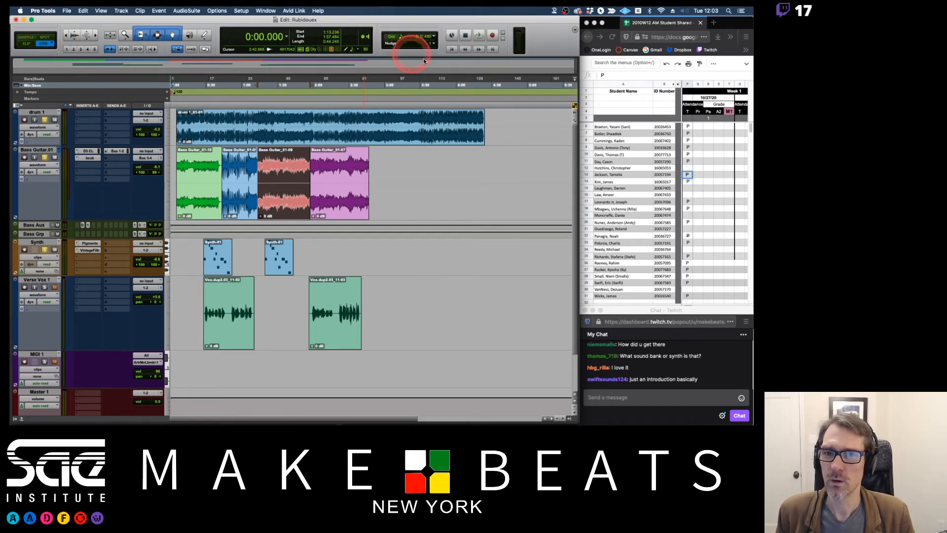
- Show the grid lines in the timeline and set the grid value to 1 bar
click(392, 37)
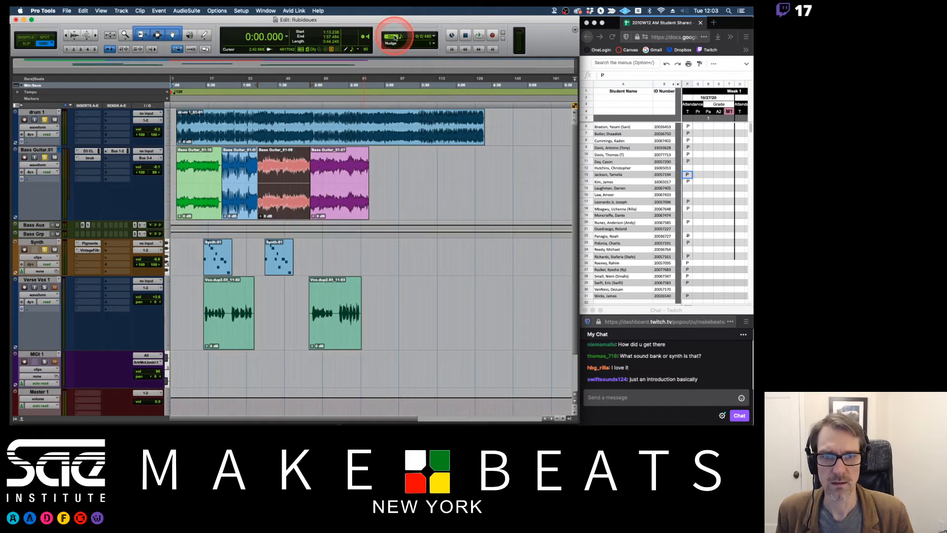
click(433, 36)
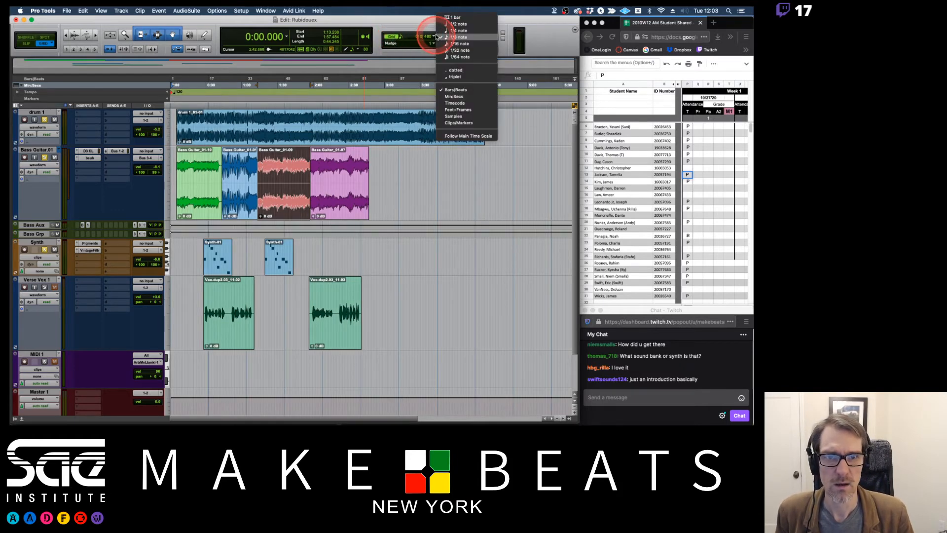
click(455, 17)
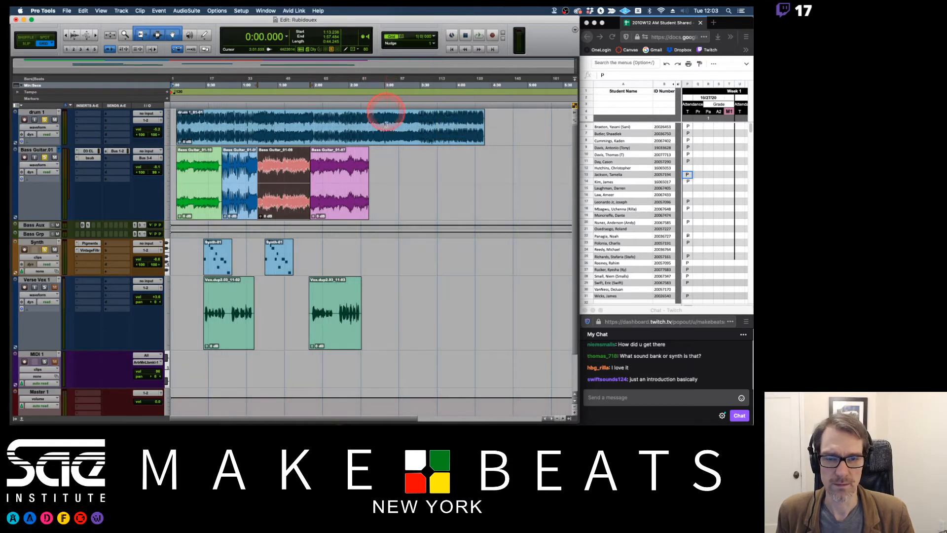
- Move the purple Bass Guitar clip later along the one-bar grid to start at 3:12.000
key(t)
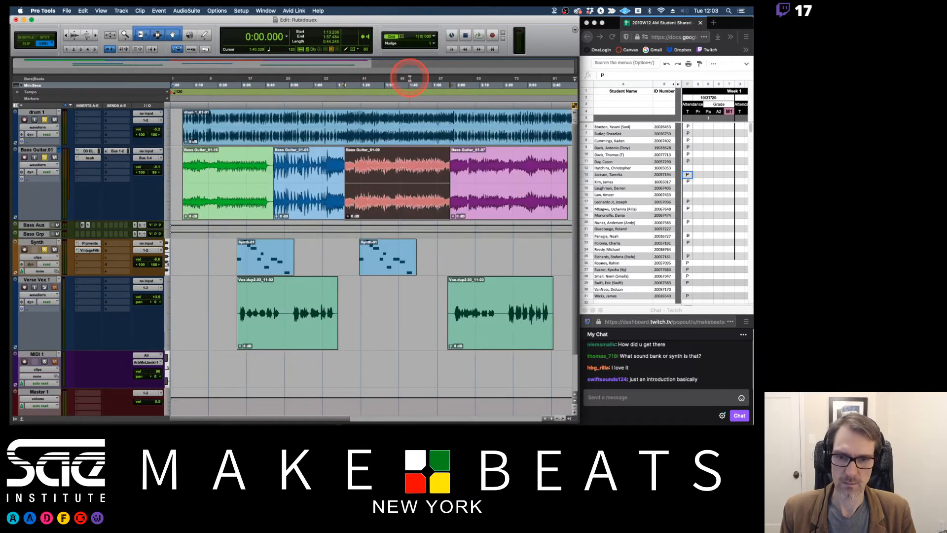
key(t)
key(r)
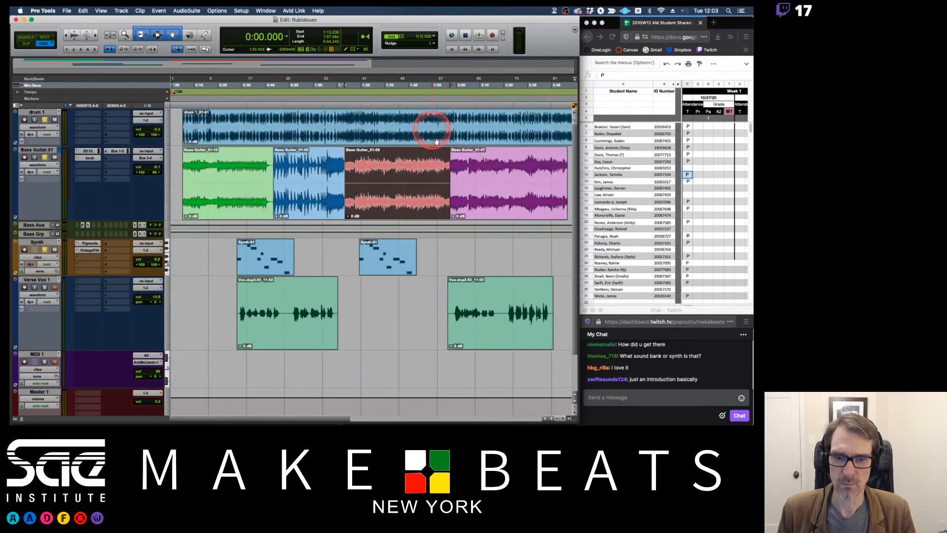
key(r)
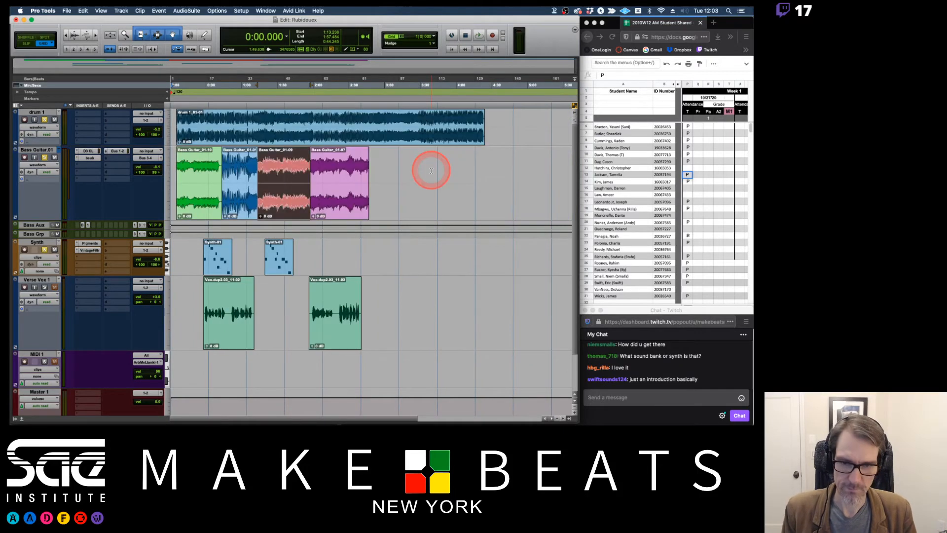
drag(340, 206, 425, 206)
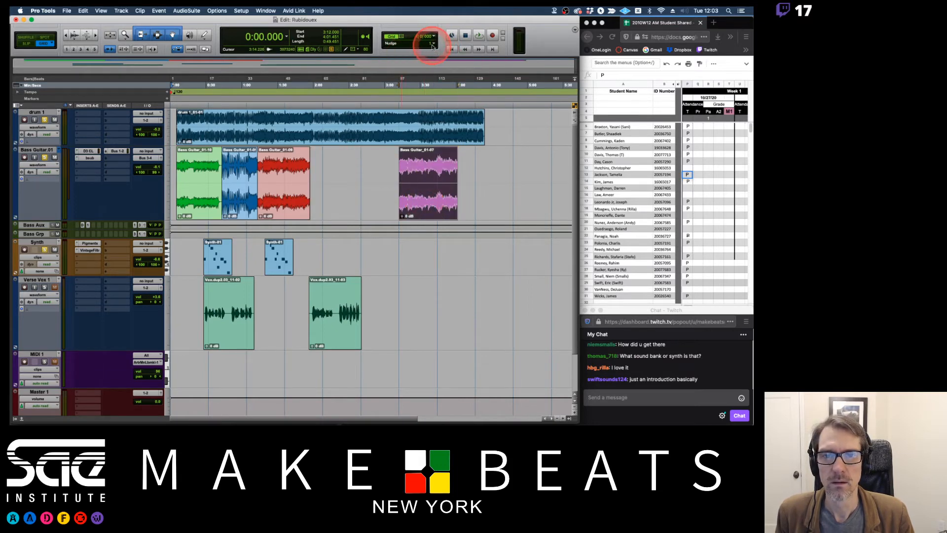
- Change the main counter to Bars|Beats and move the purple Bass Guitar clip earlier to bar 81
click(286, 36)
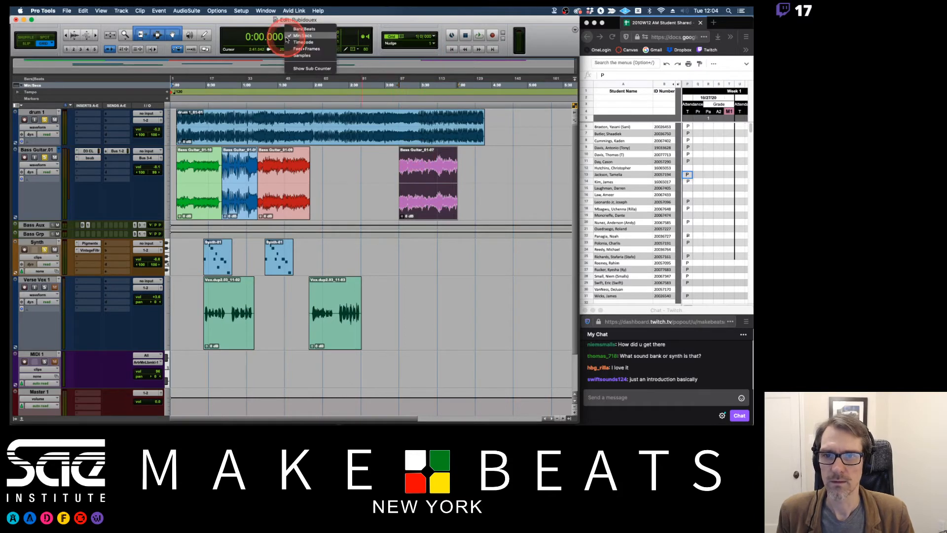
click(304, 29)
drag(414, 211, 364, 206)
- Move the purple Bass Guitar clip earlier along the one-bar grid to start at bar 78
key(t)
key(t)
key(t)
key(t)
click(440, 202)
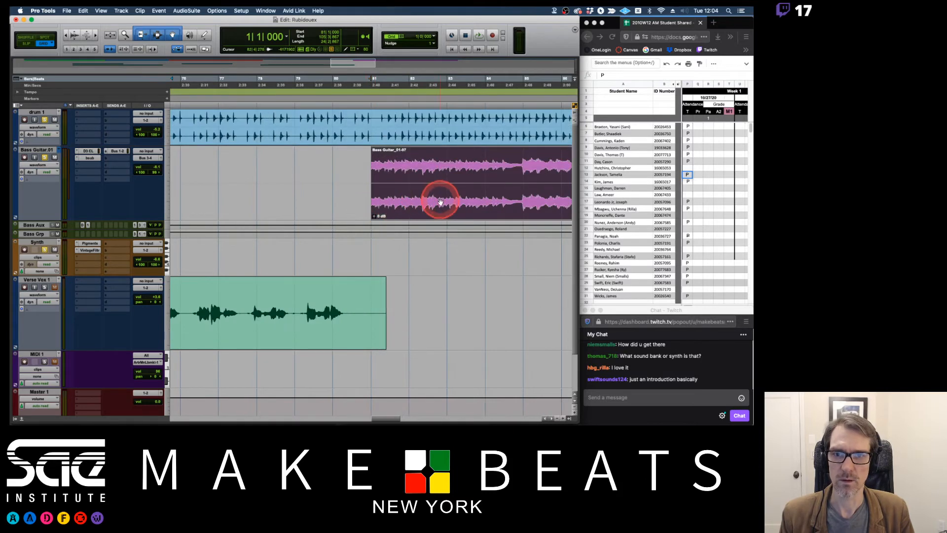
drag(441, 202, 310, 205)
key(r)
key(r)
key(r)
key(r)
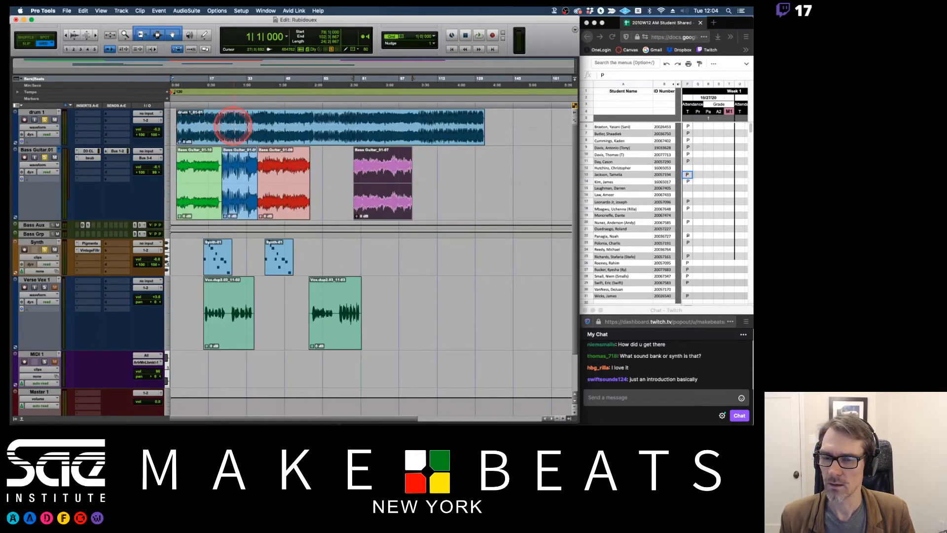
- Set the grid value to a 1/4 note and try moving the purple Bass Guitar clip along that grid
key(t)
key(t)
key(t)
drag(528, 152, 425, 197)
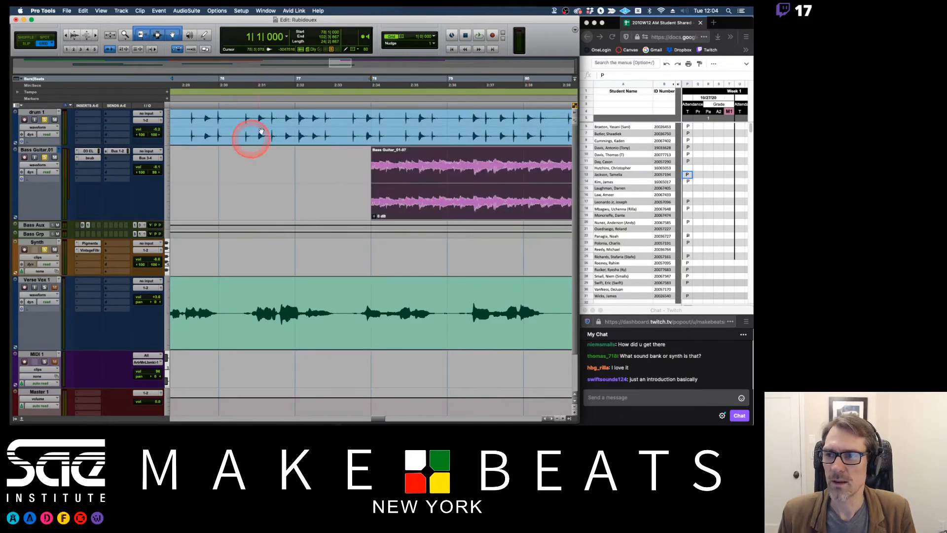
click(434, 36)
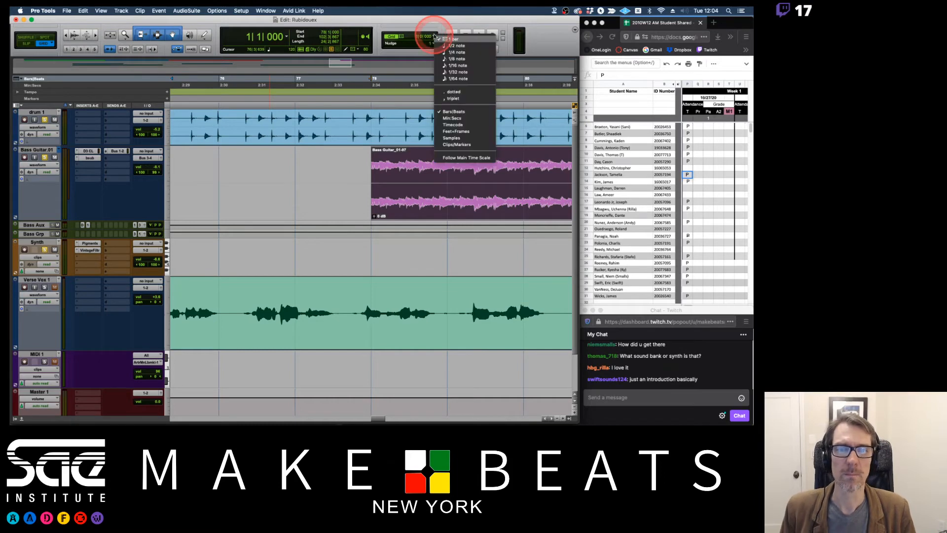
click(455, 52)
mouse_move(412, 208)
mouse_down()
mouse_move(352, 206)
mouse_move(412, 205)
mouse_up()
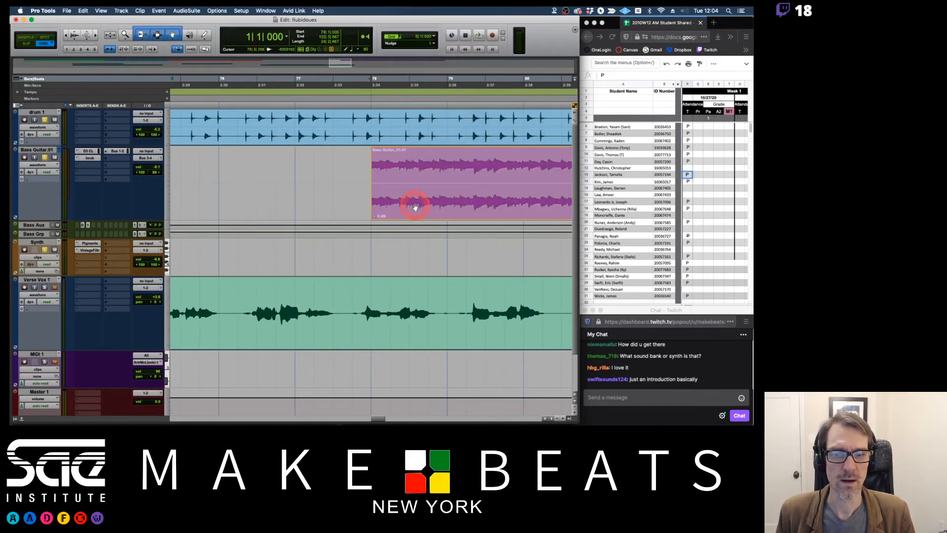
- Set the grid value back to 1 bar
click(423, 46)
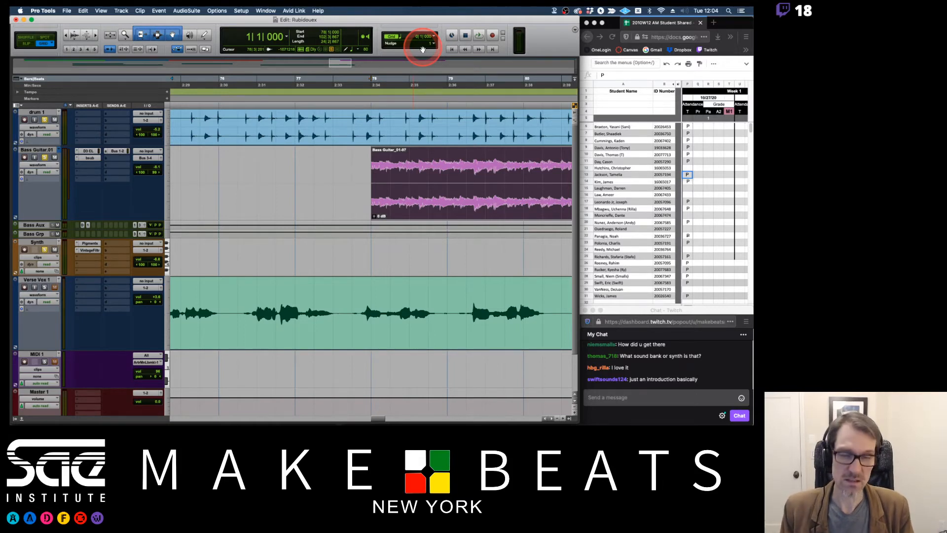
key(super+bracketleft)
key(super+bracketleft)
key(super+bracketleft)
key(super+bracketleft)
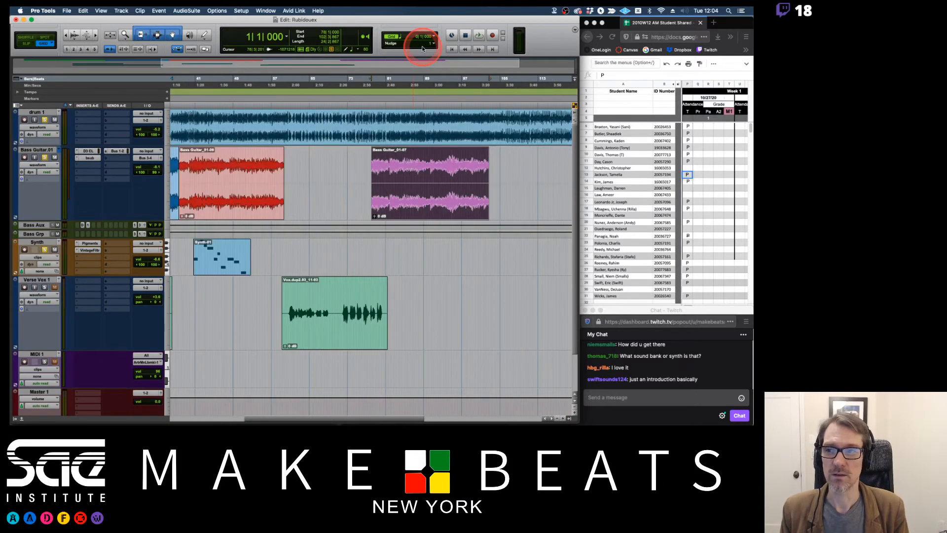
key(super+bracketright)
key(super+bracketright)
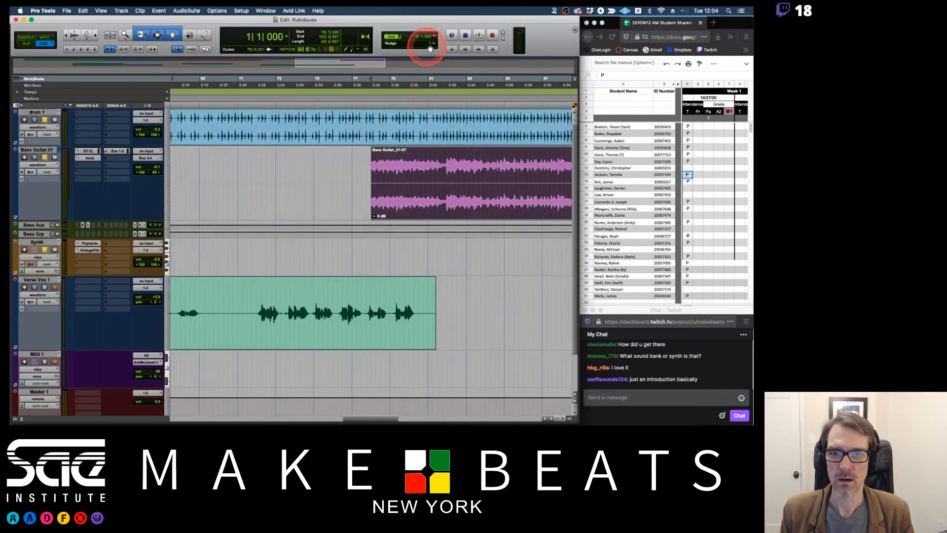
click(434, 37)
click(453, 24)
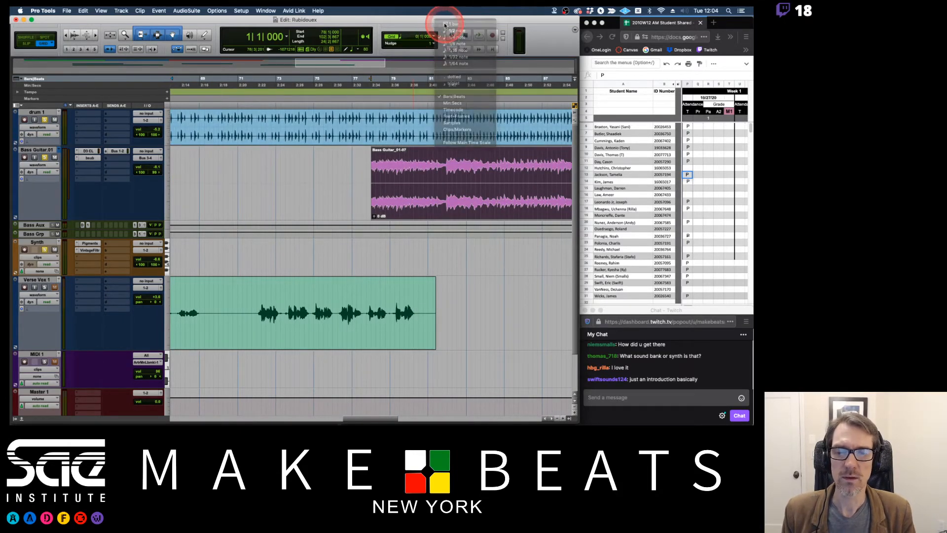
click(423, 148)
- Move the purple Bass Guitar clip earlier along the one-bar grid, first to bar 66 and on to start at bar 64
key(super+bracketleft)
key(super+bracketleft)
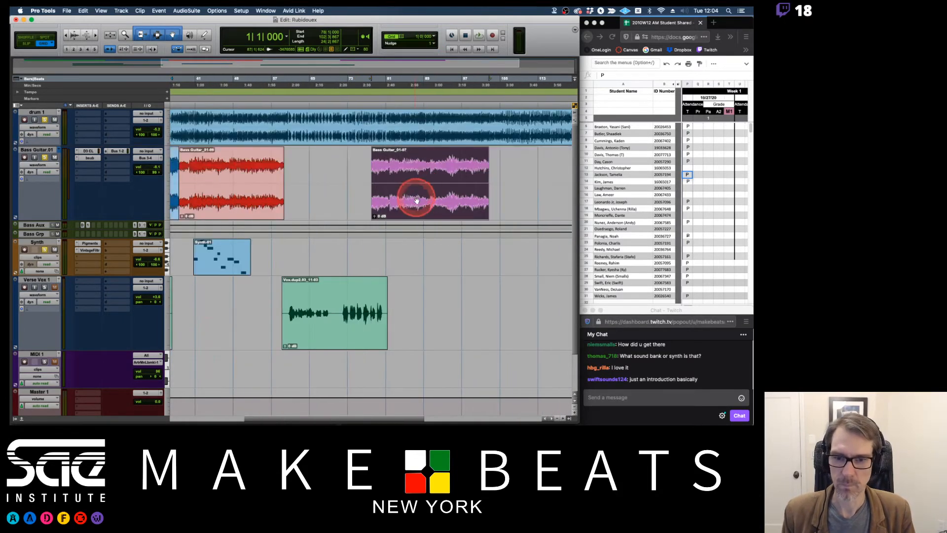
drag(419, 206, 361, 202)
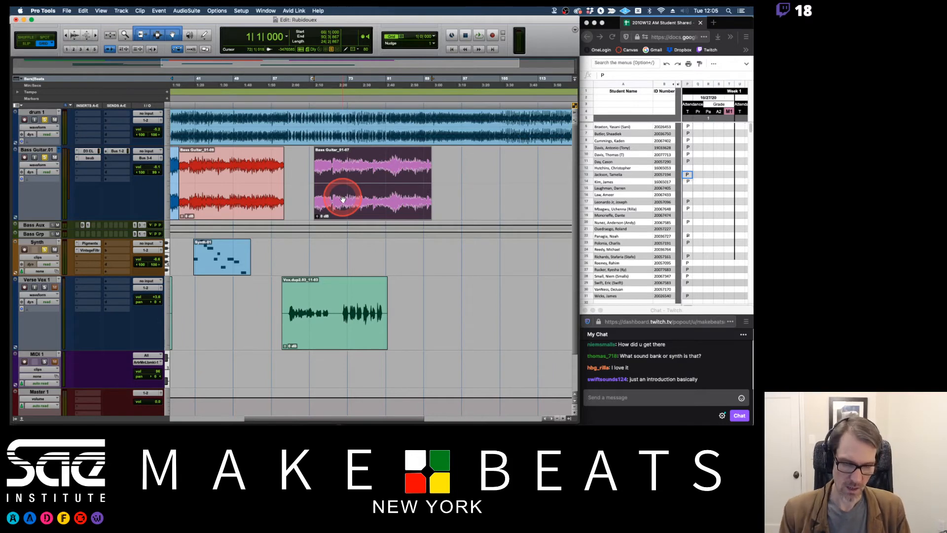
key(t)
key(t)
key(t)
drag(401, 213, 334, 205)
click(300, 144)
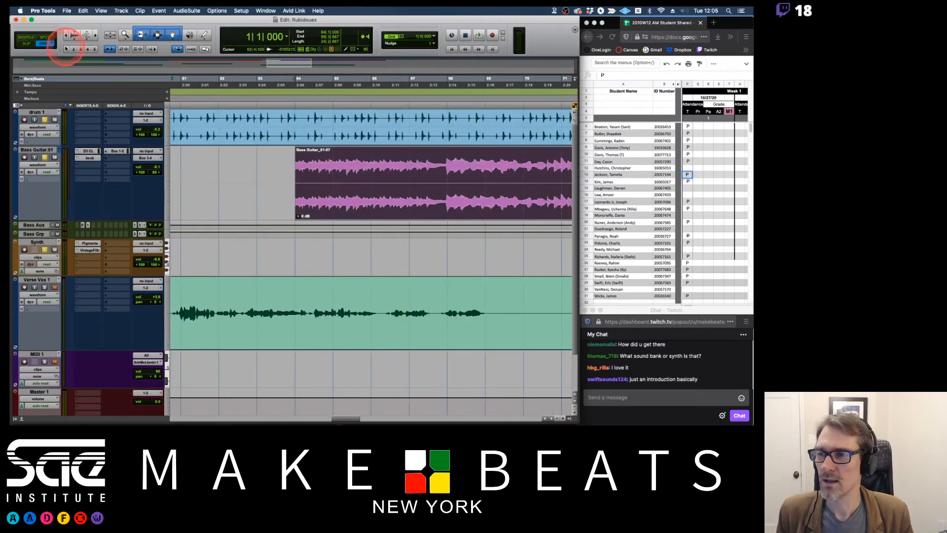
- Switch the Grid mode to Relative Grid and back to Absolute Grid
click(50, 44)
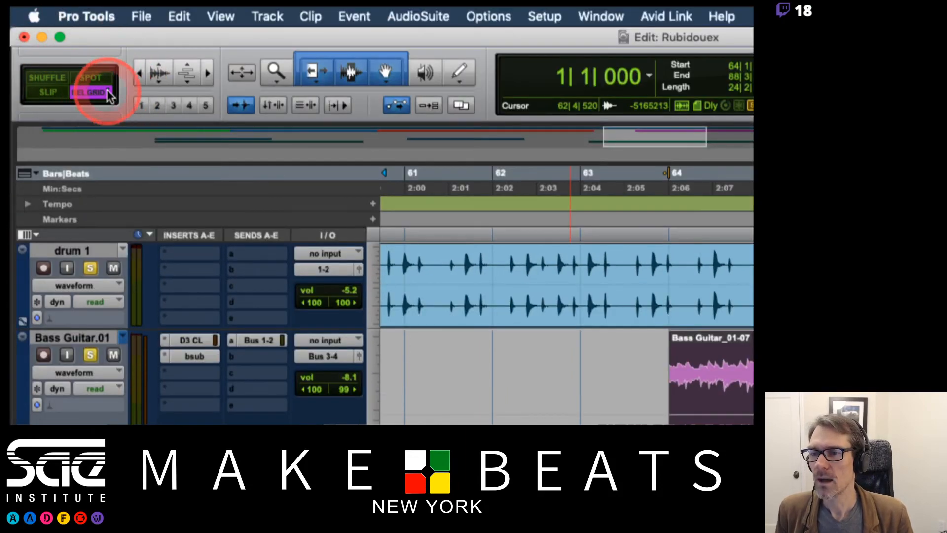
click(108, 46)
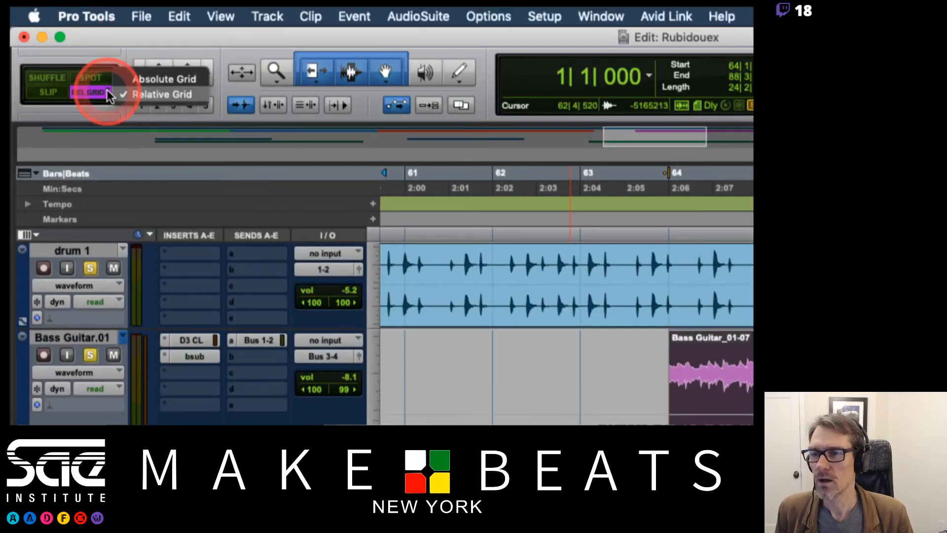
click(156, 96)
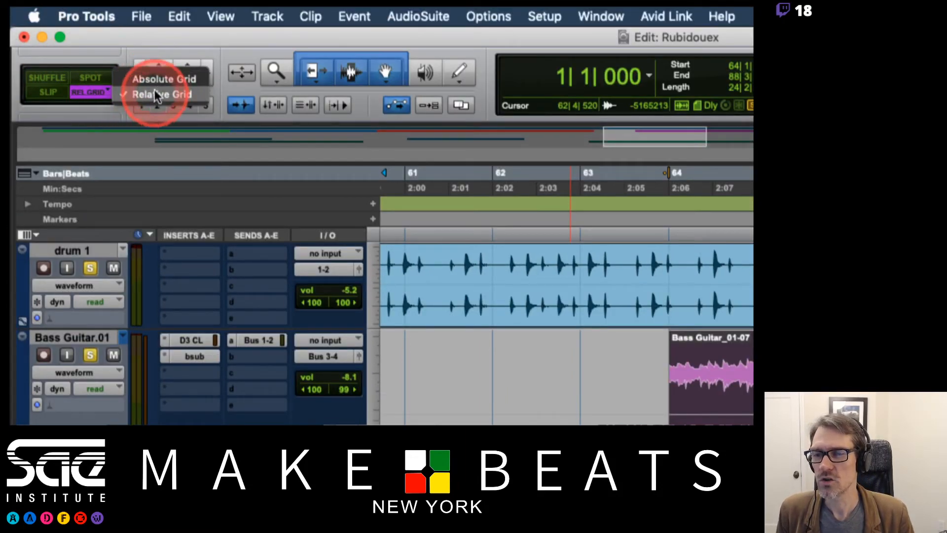
click(162, 79)
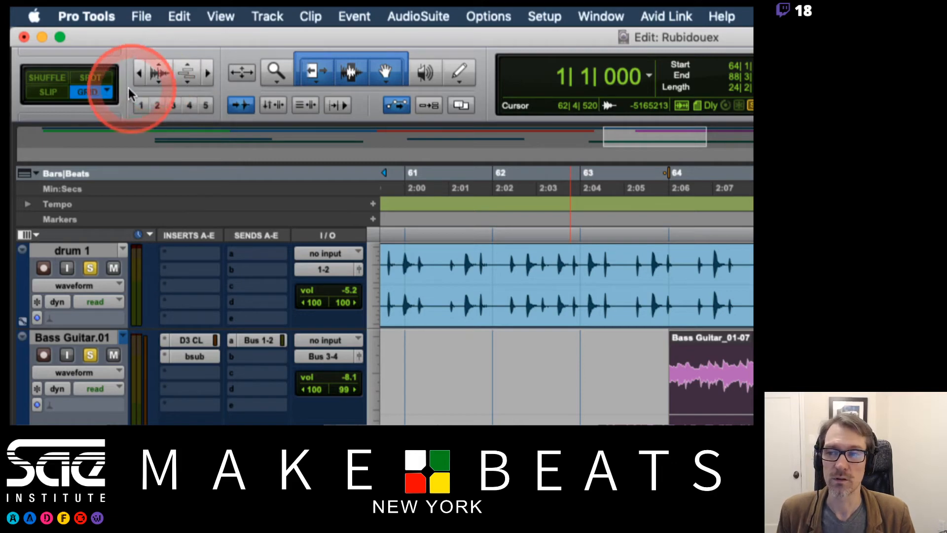
- Select Relative Grid and trim the start of the purple Bass Guitar clip to an off-grid point within bar 64
click(91, 92)
click(148, 112)
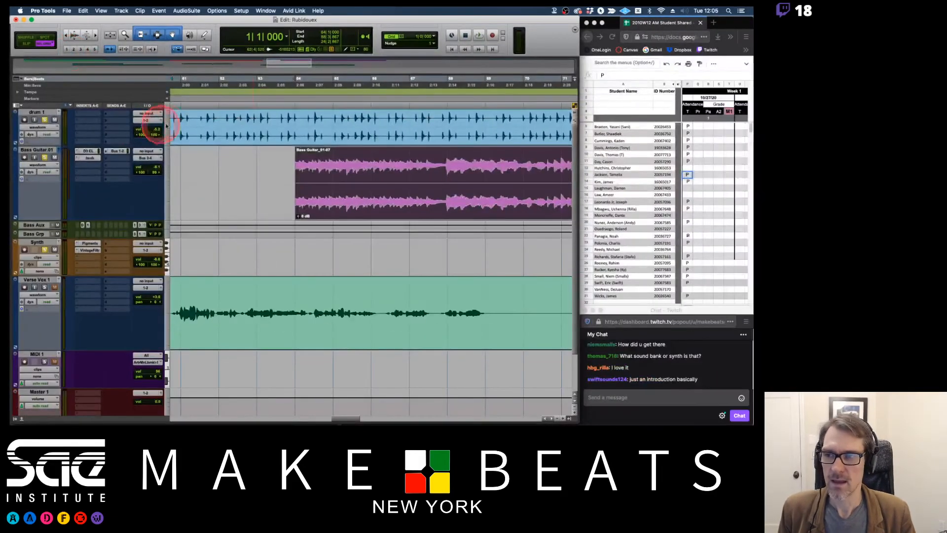
drag(298, 180, 311, 180)
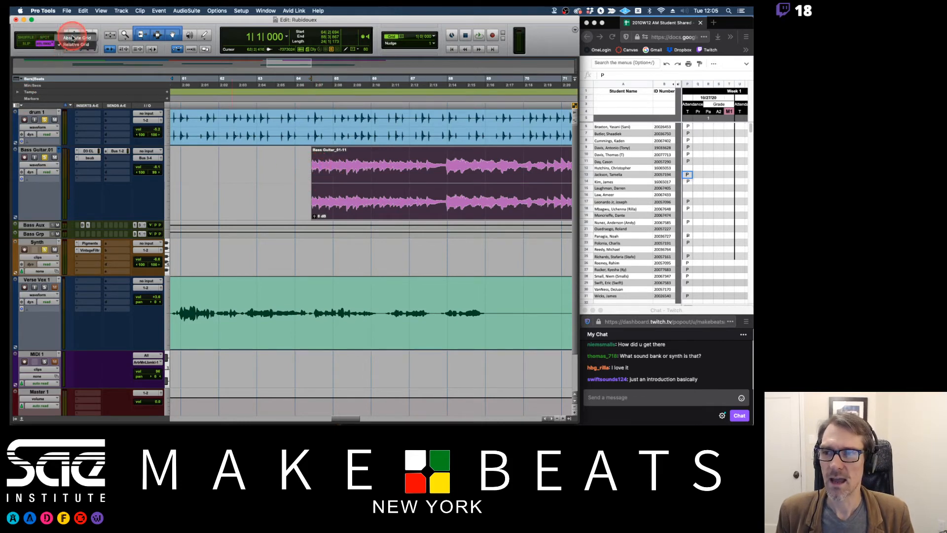
- Try moving the trimmed purple Bass Guitar clip in Absolute Grid mode and undo the move
click(330, 226)
mouse_move(343, 208)
mouse_down()
mouse_move(328, 209)
mouse_move(387, 205)
mouse_move(292, 204)
mouse_move(381, 206)
mouse_move(347, 206)
mouse_up()
key(super+z)
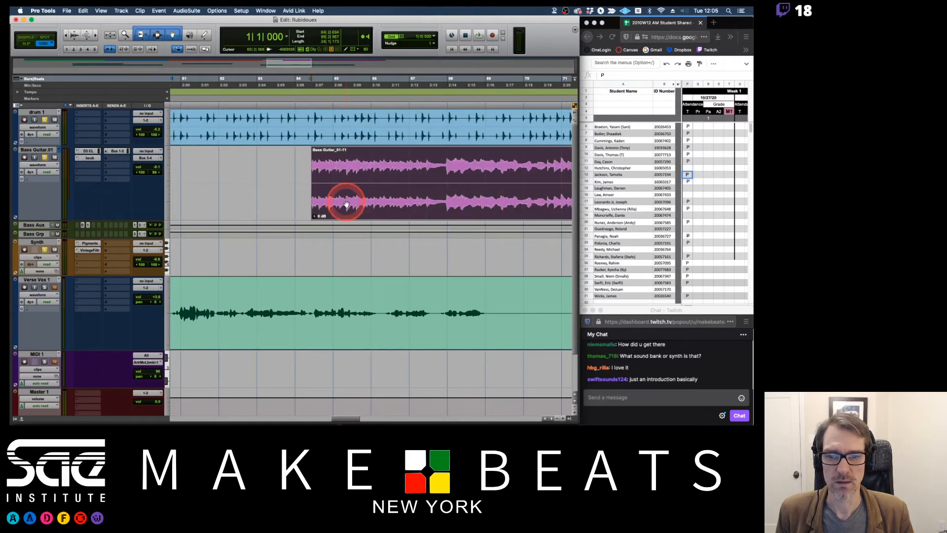
- Switch to Relative Grid and move the trimmed purple Bass Guitar clip one bar earlier, into bar 63
click(52, 44)
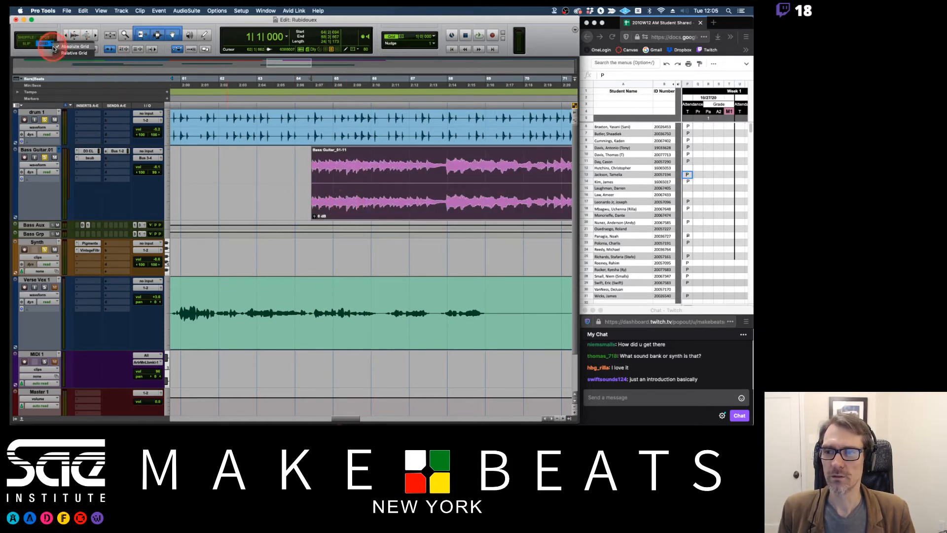
click(62, 53)
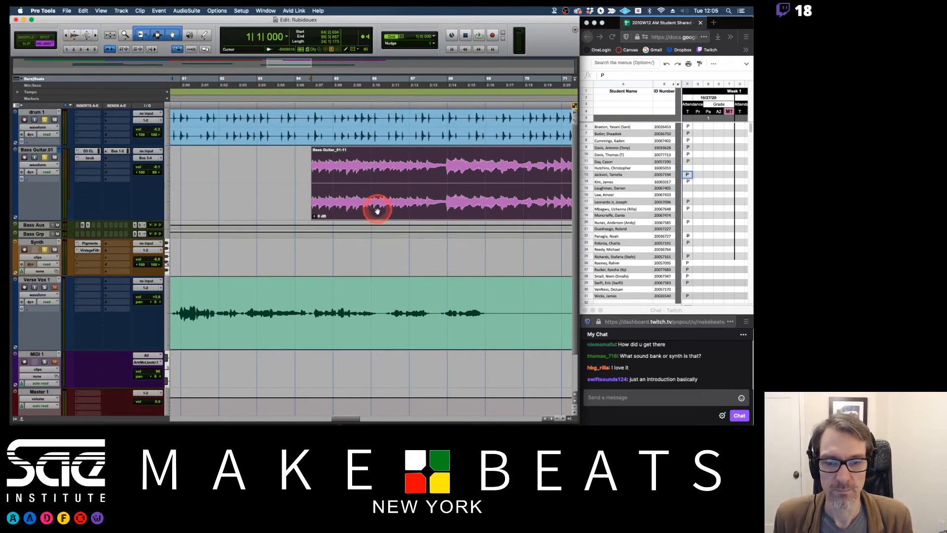
drag(377, 207, 293, 207)
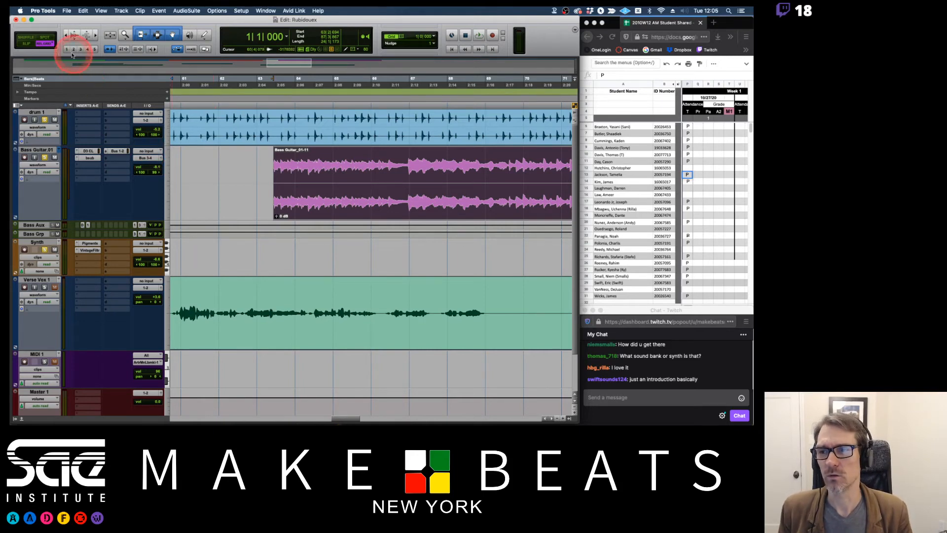
- Set the Grid mode to Absolute Grid and view the Bass Guitar track's playlist choices without changing the playlist
click(52, 44)
click(65, 40)
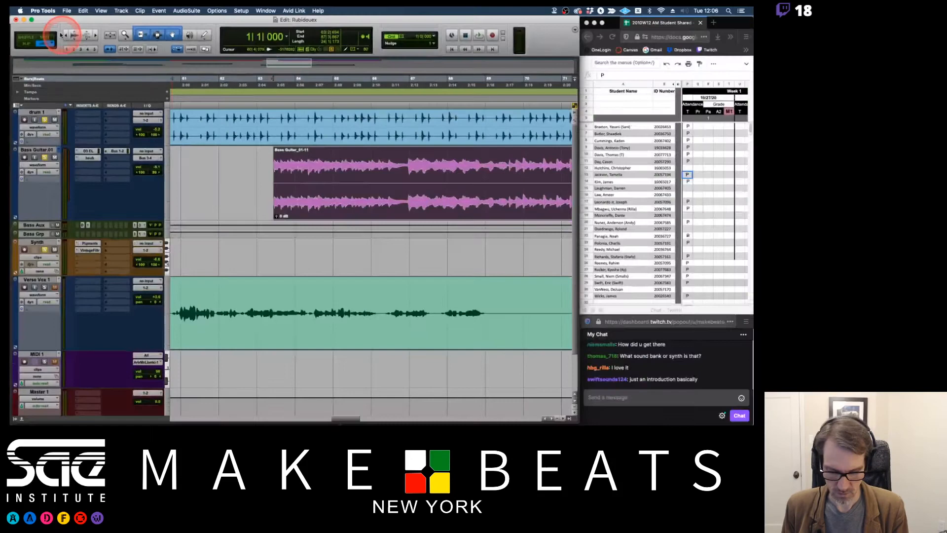
click(66, 32)
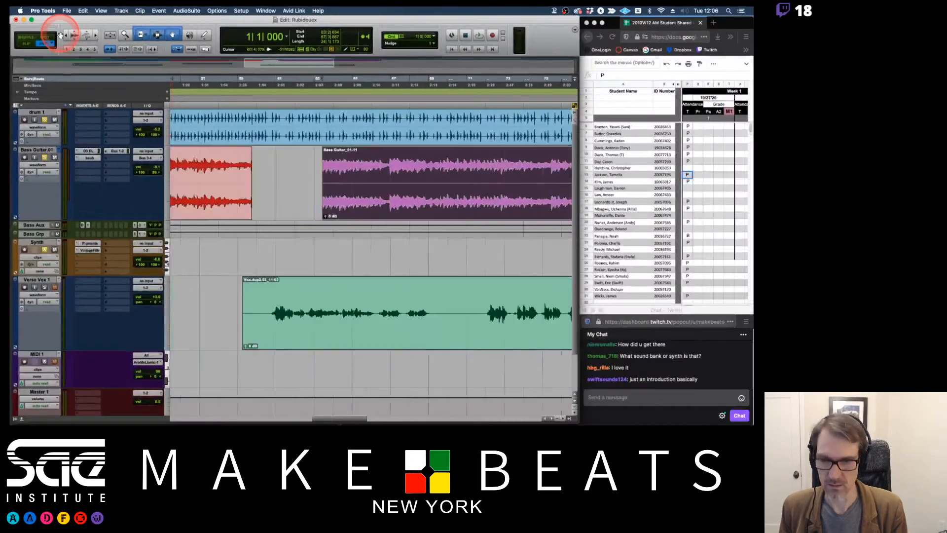
click(66, 32)
click(66, 31)
click(61, 34)
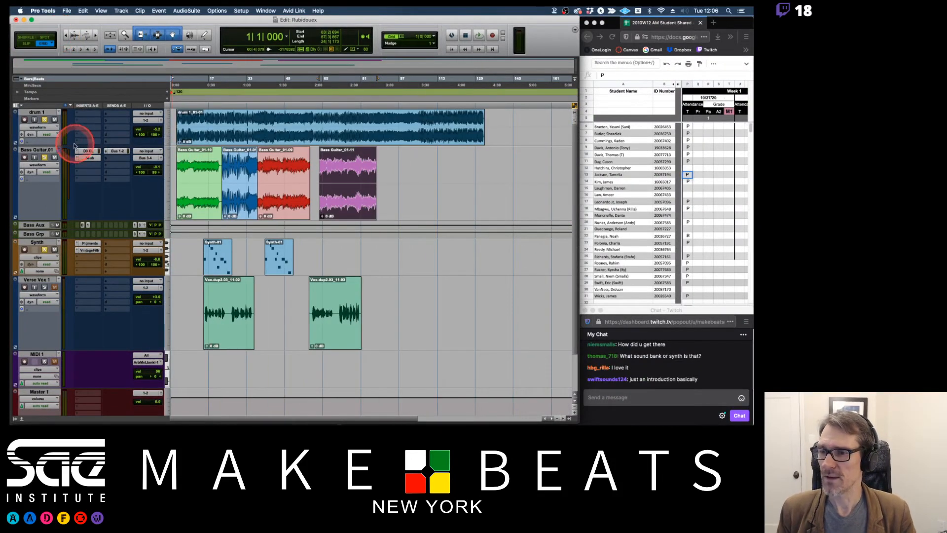
click(60, 151)
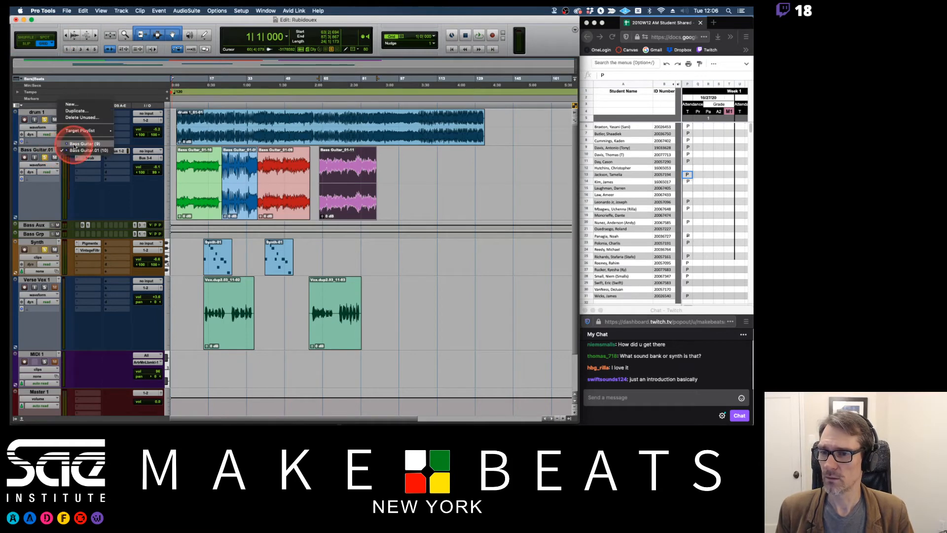
click(322, 190)
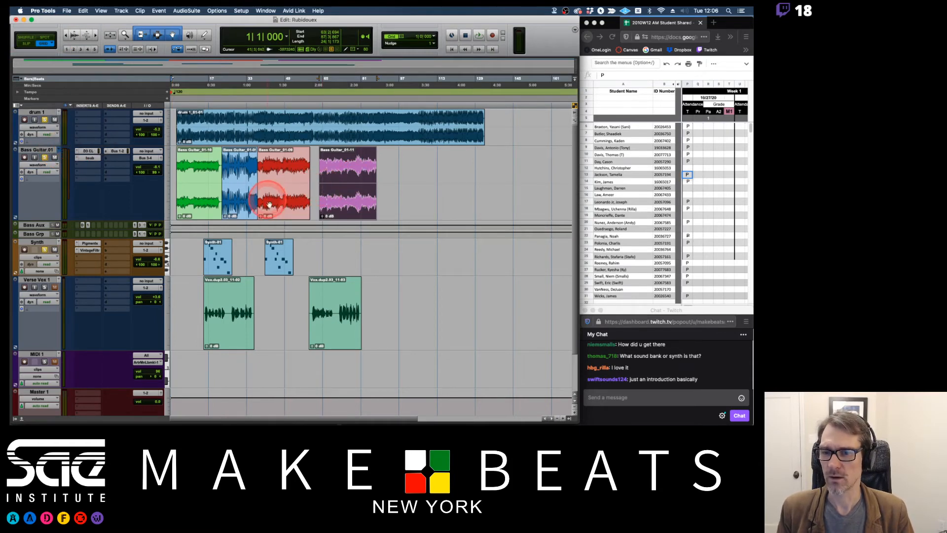
- Switch to Slip mode and move the purple, red and blue Bass Guitar clips freely later, leaving gaps, with the blue one starting in bar 30
click(26, 43)
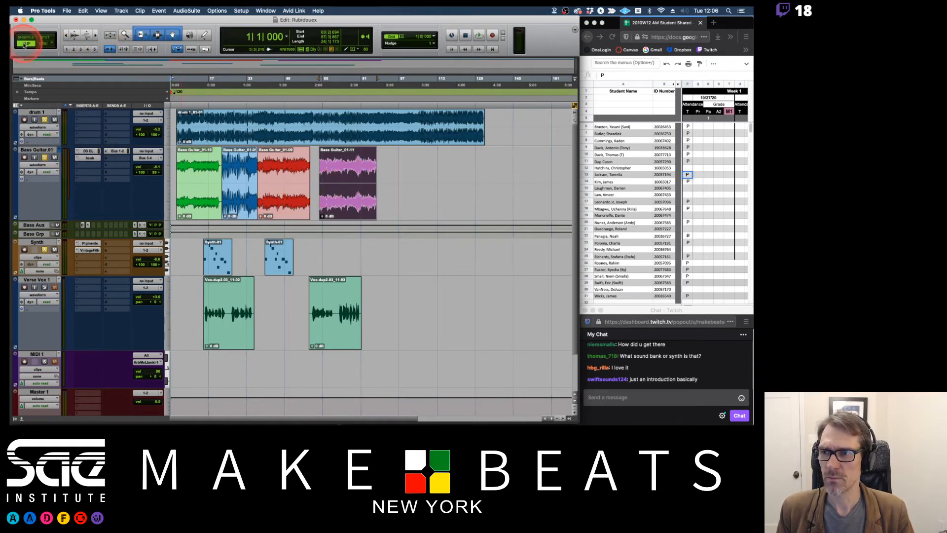
click(331, 206)
drag(331, 205, 414, 205)
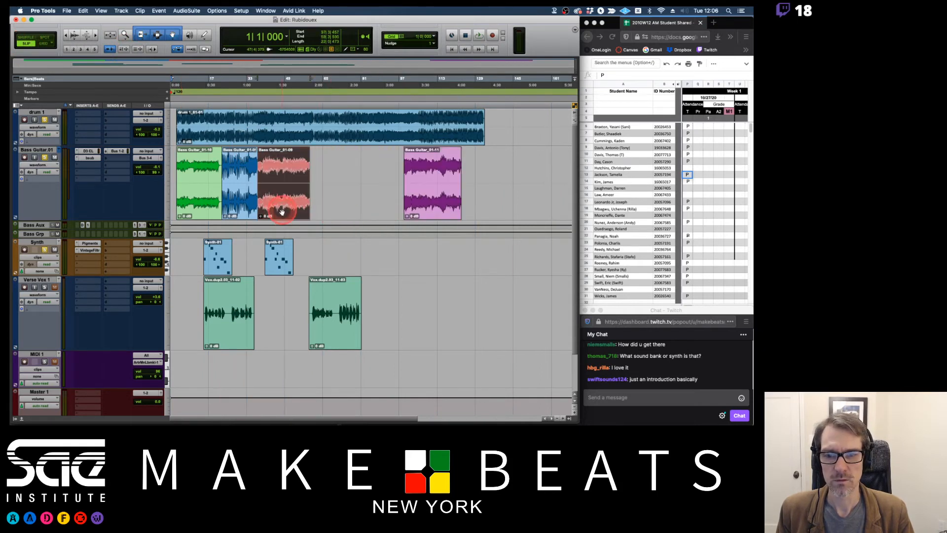
drag(281, 212, 338, 211)
click(230, 210)
drag(230, 211, 264, 197)
key(super+bracketright)
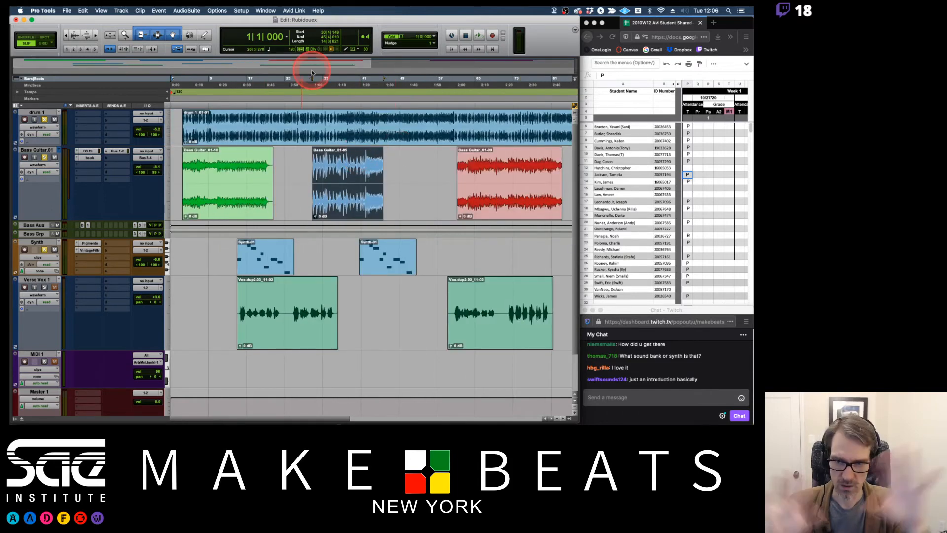
- Switch to Preview to review the handwritten Edit Modes notes in 03 PT Intro-Review.pdf, and return to Pro Tools
key(super+Tab)
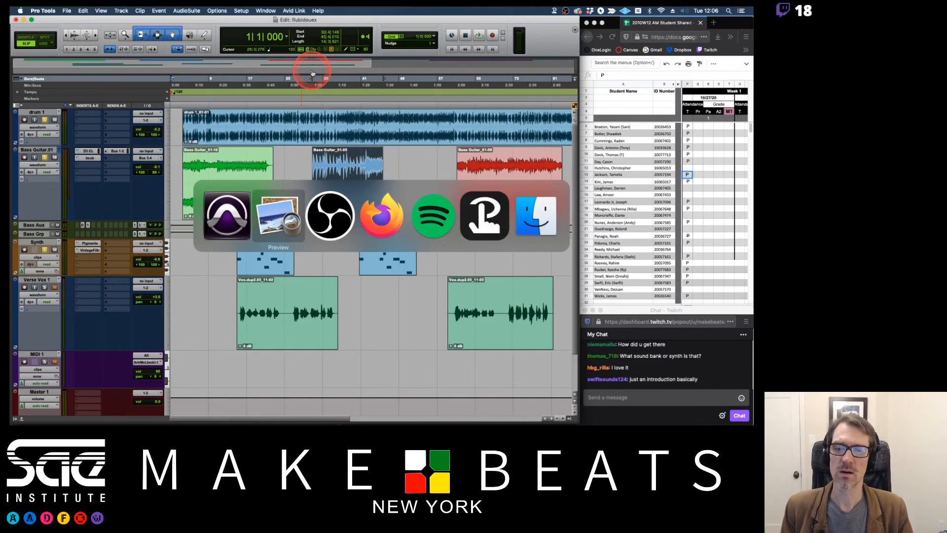
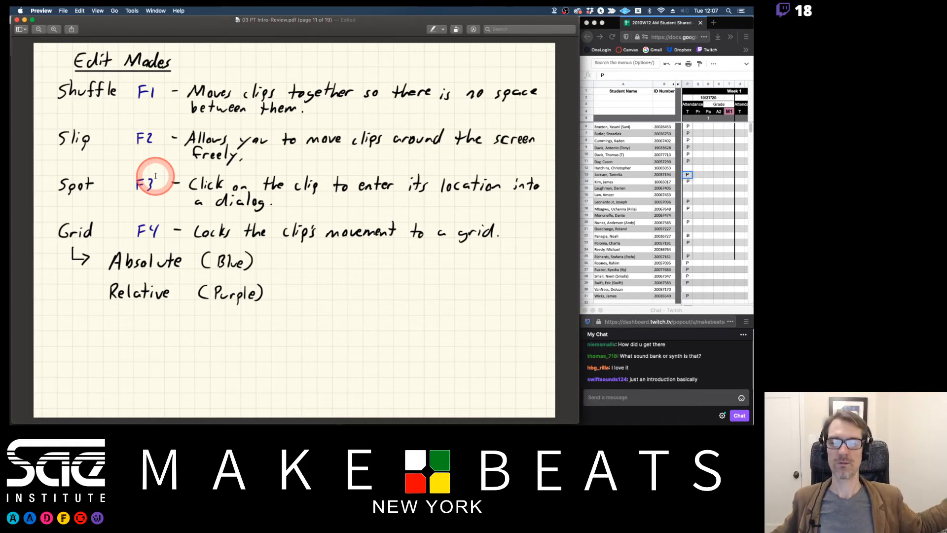
key(super+Tab)
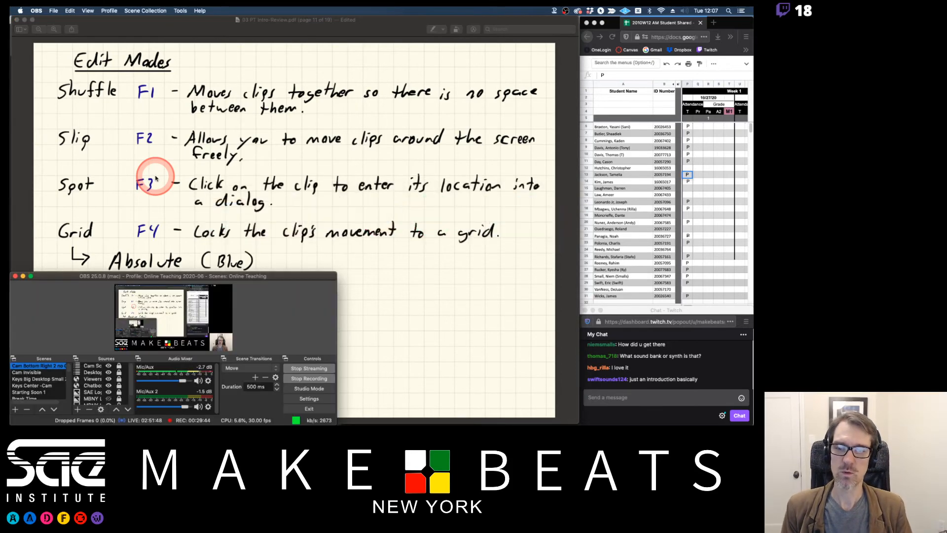
key(super+Tab)
key(super+Tab)
key(super+Tab)
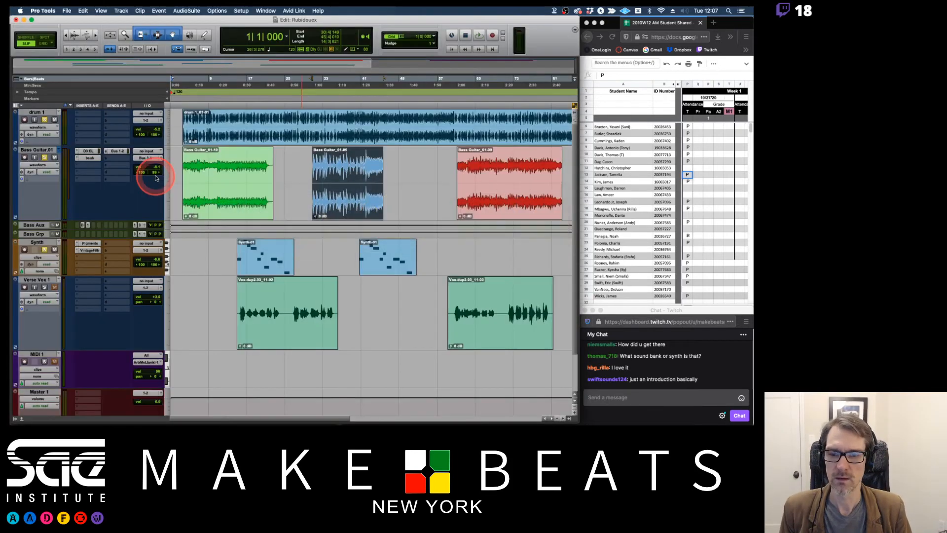
- Cycle the edit mode through Shuffle and Slip, finishing in Grid mode
click(34, 43)
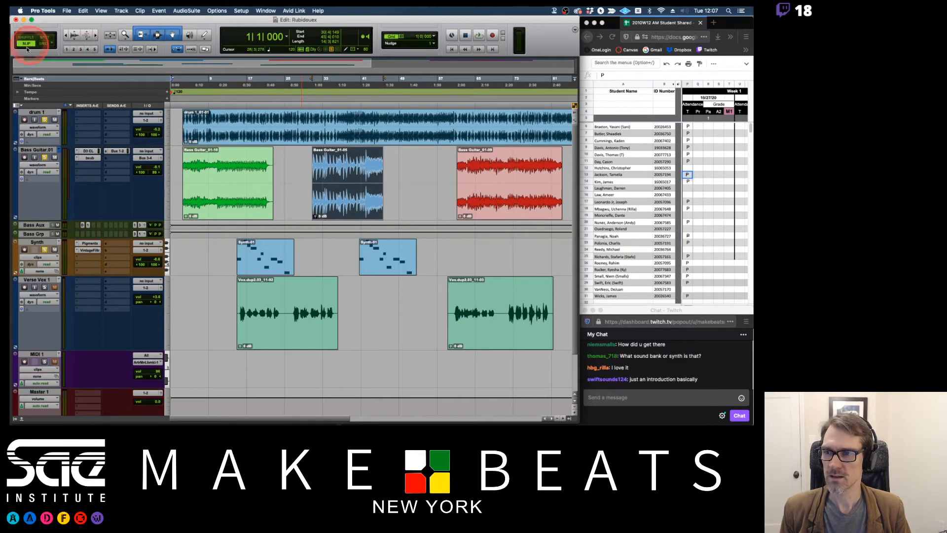
click(38, 45)
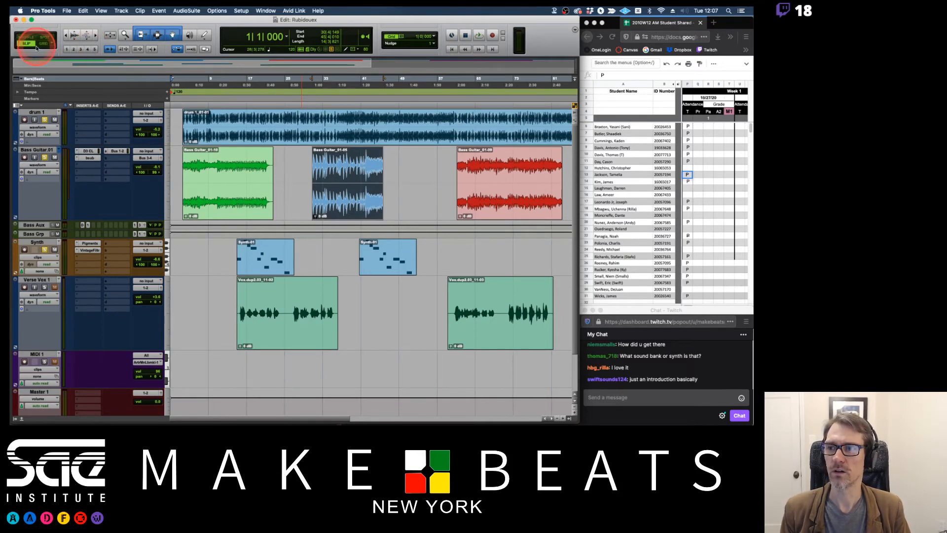
click(36, 45)
key(F1)
key(F2)
key(F4)
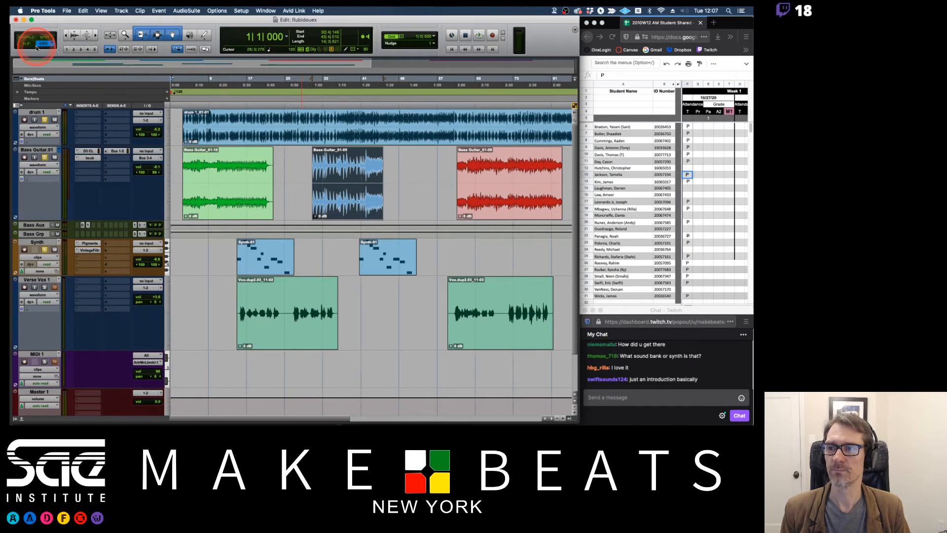
- Cycle through the Spot, Slip and Shuffle edit modes and toggle Grid mode between Absolute and Relative, finishing in Relative Grid
key(F3)
key(F2)
key(F1)
click(37, 47)
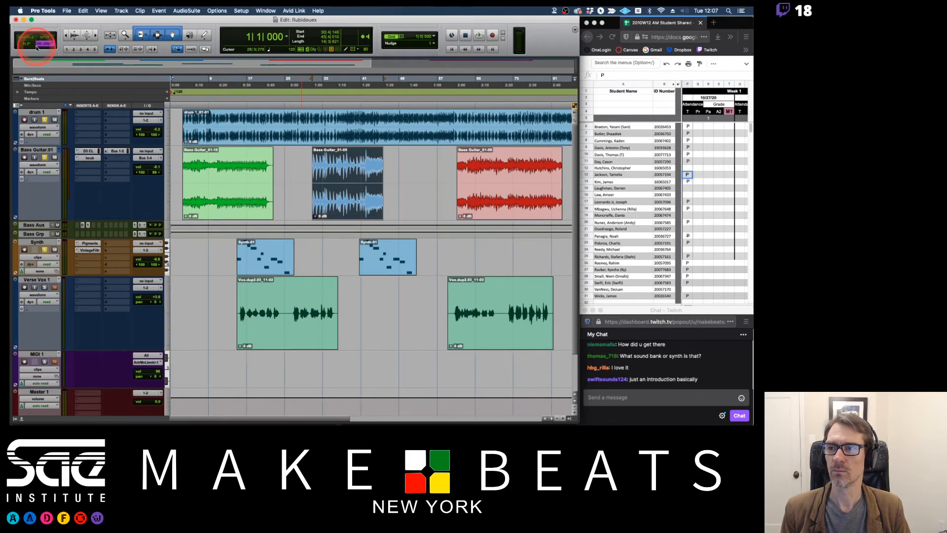
click(36, 47)
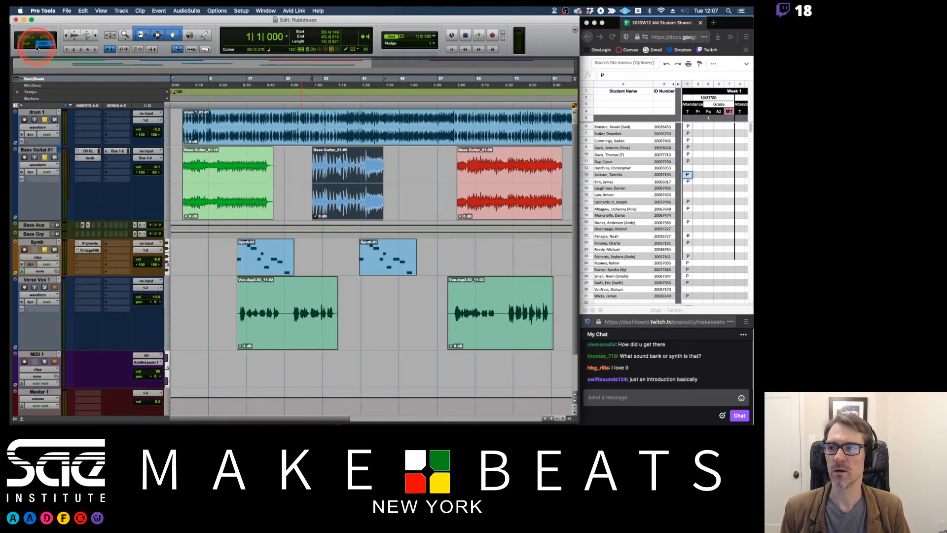
click(36, 47)
click(32, 47)
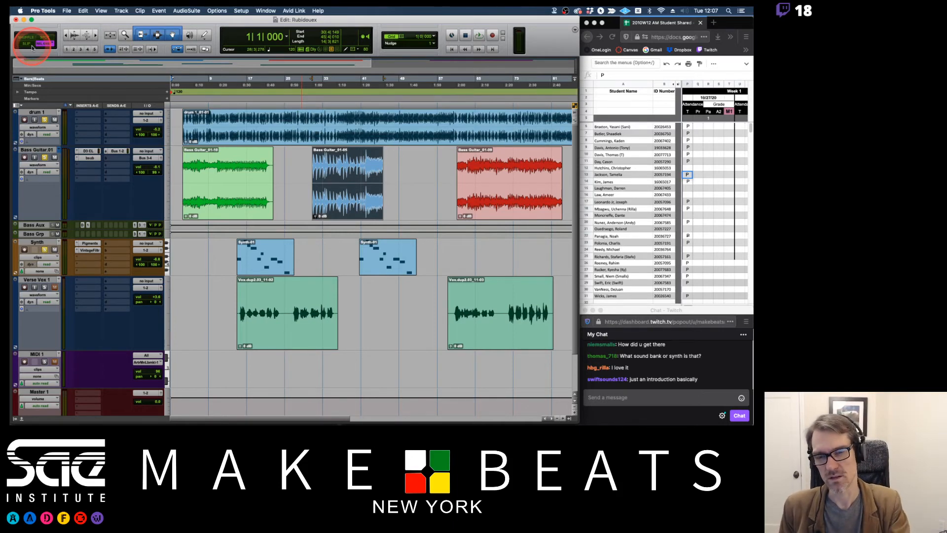
- Switch to Preview and page through 03 PT Intro-Review.pdf, stopping at the handwritten Tools notes on page 12
key(super+Tab)
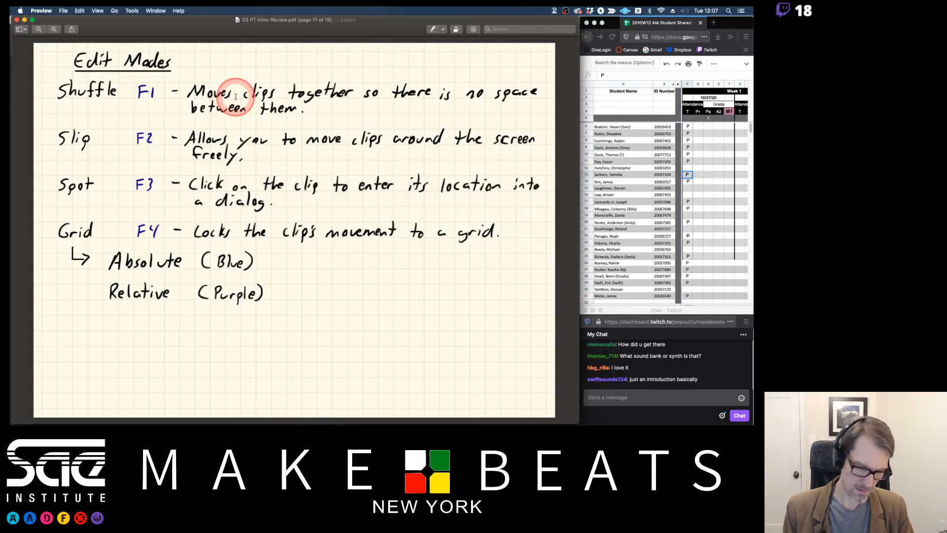
key(Down)
key(Down)
key(Up)
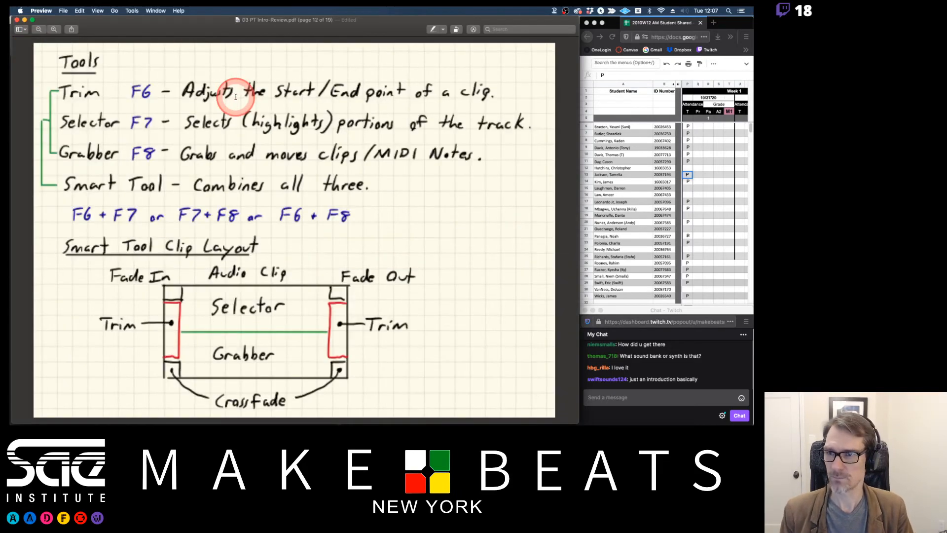
key(Down)
key(Down)
key(Down)
key(Down)
key(Down)
key(Down)
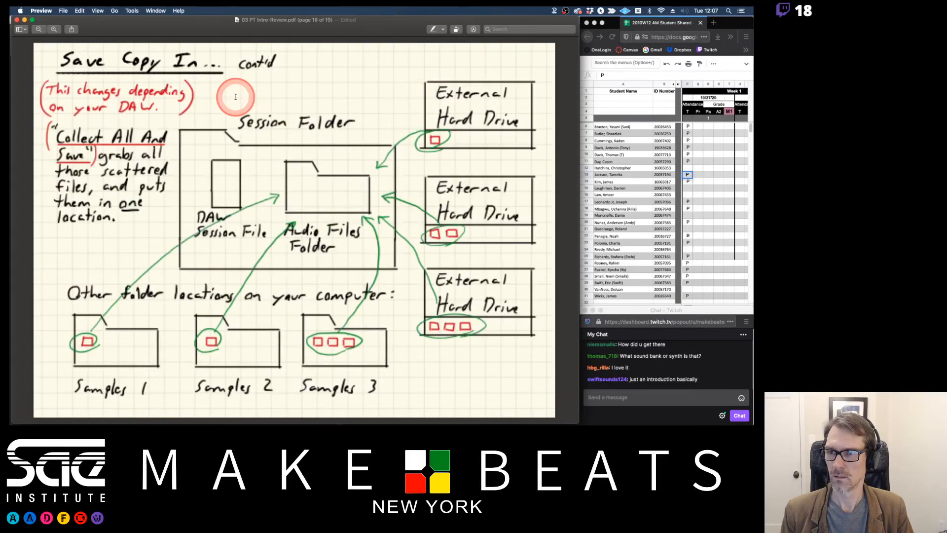
key(Up)
key(Up)
key(Up)
key(Up)
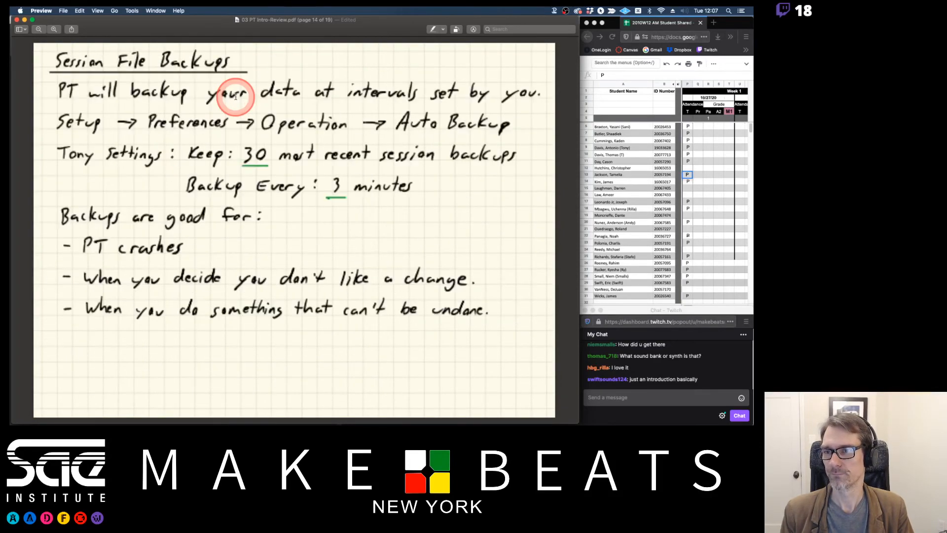
key(Down)
key(Up)
key(Up)
key(Up)
key(Up)
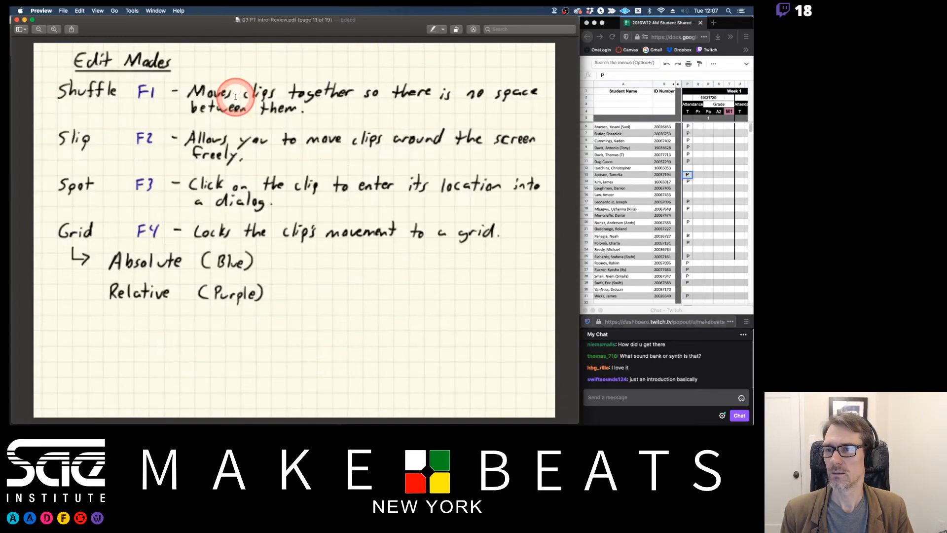
key(Down)
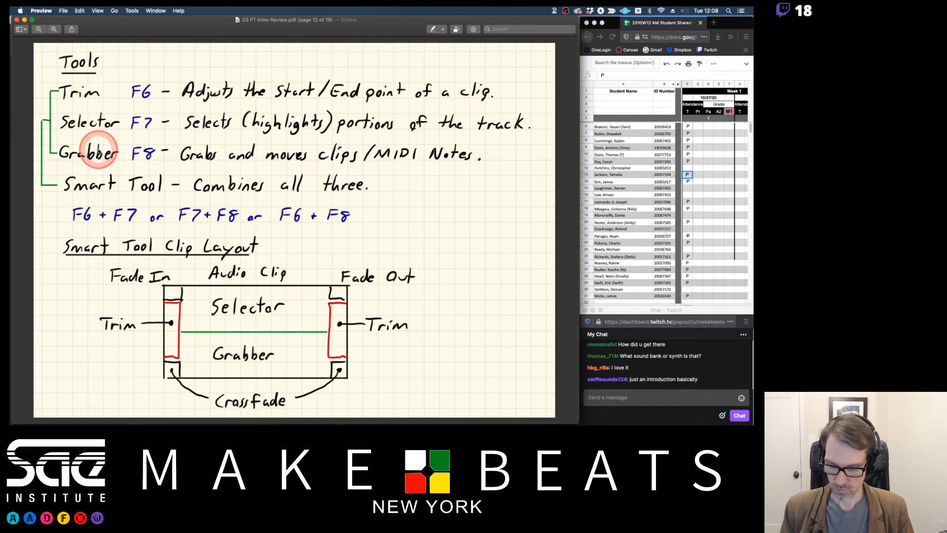
- Switch to Pro Tools and, in Slip mode with the Trim tool, trim the blue Bass Guitar clip's start later and extend its end
key(super+Tab)
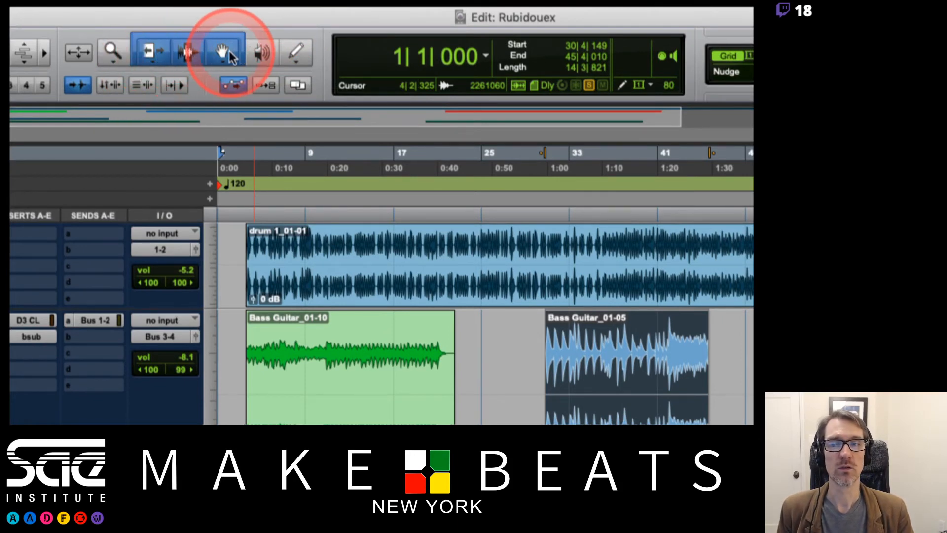
click(186, 50)
click(208, 65)
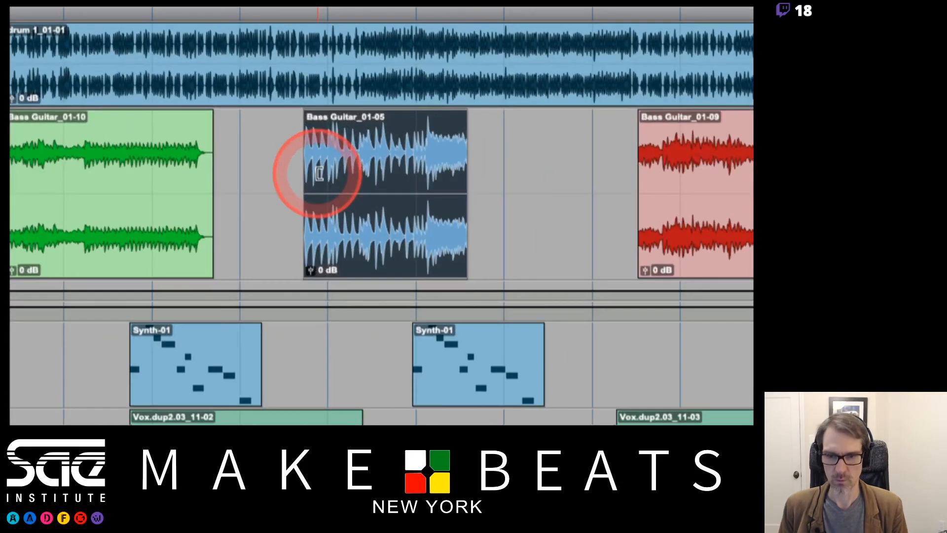
drag(306, 180, 374, 185)
click(328, 141)
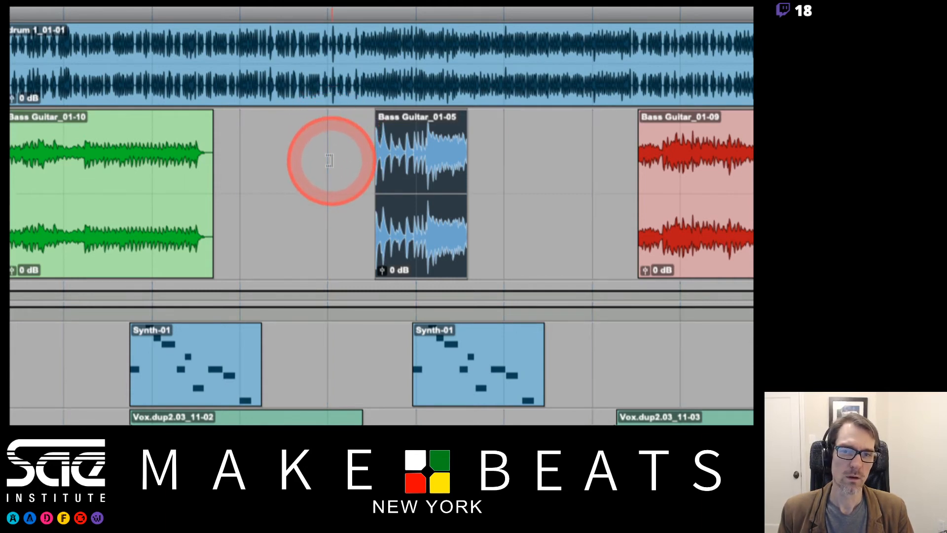
mouse_move(371, 187)
mouse_down()
mouse_move(389, 181)
mouse_move(368, 181)
mouse_move(380, 177)
mouse_up()
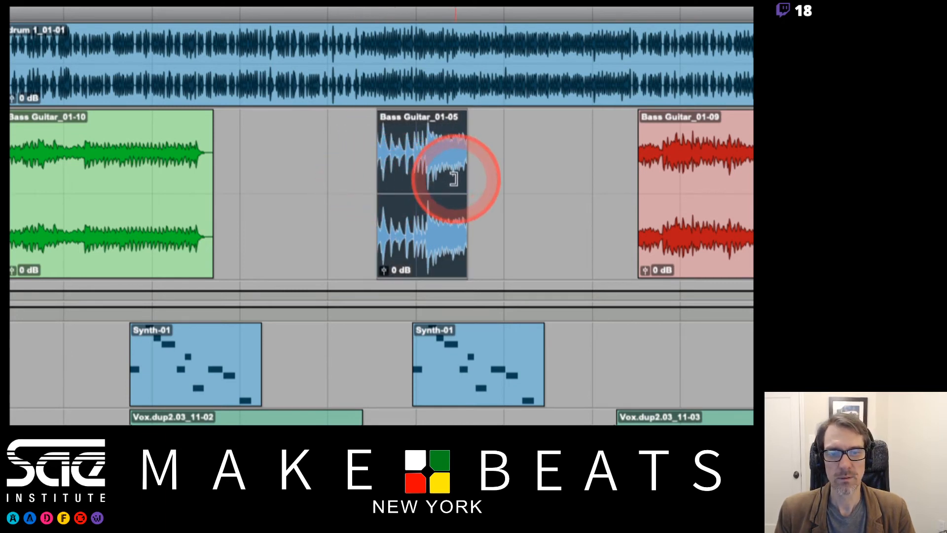
drag(457, 180, 491, 169)
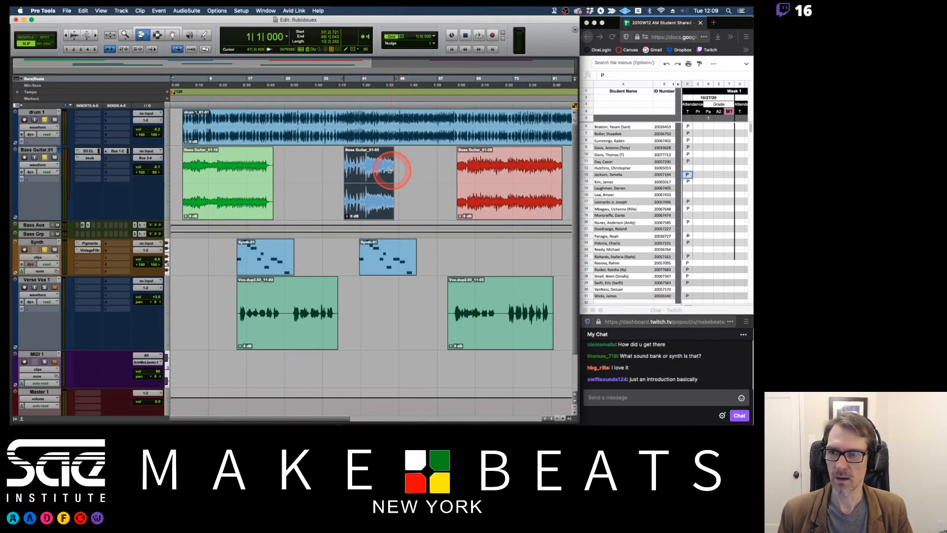
- Delete a middle section of the blue Bass Guitar clip and move the remaining second piece later with the Grabber
drag(363, 175, 376, 176)
key(Delete)
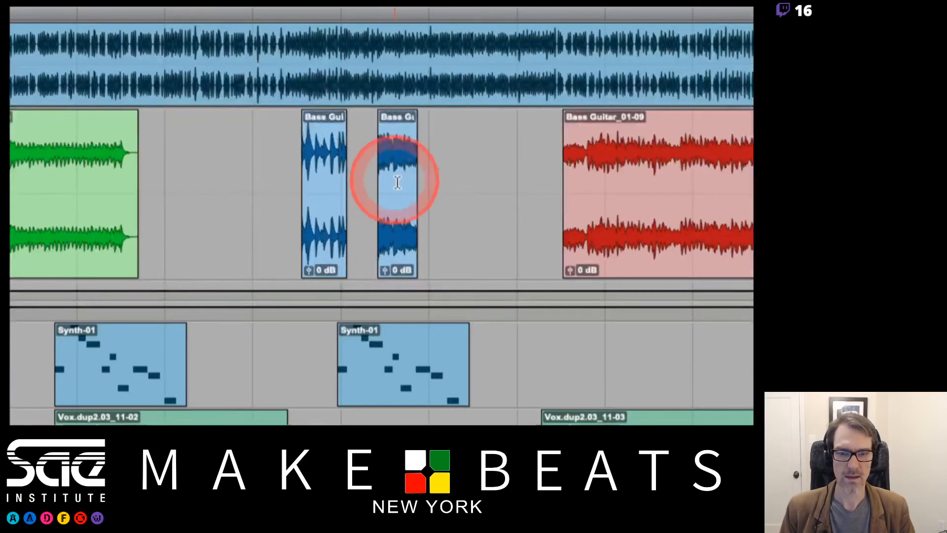
drag(397, 221, 441, 224)
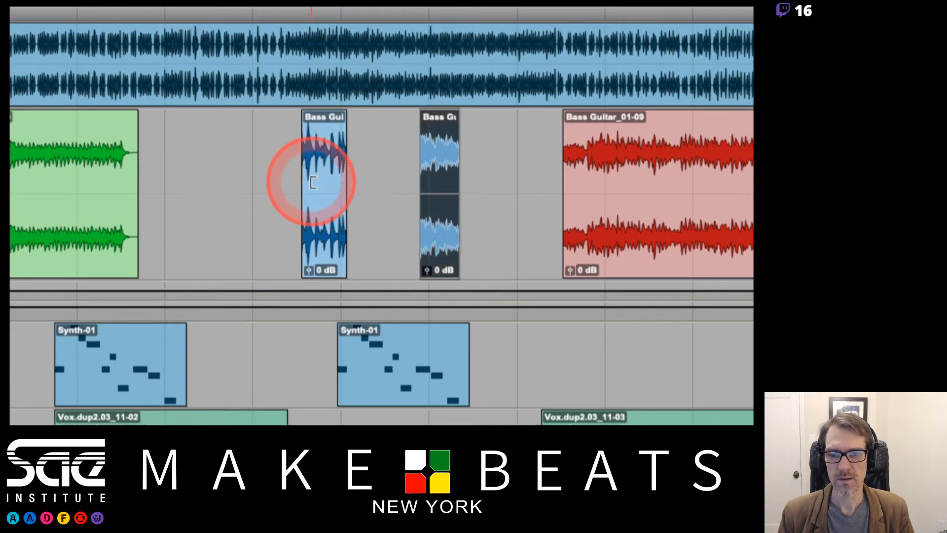
- Trim the end of the first blue Bass Guitar piece slightly and move the second piece a little later
drag(310, 182, 344, 186)
mouse_move(441, 169)
mouse_down()
mouse_move(465, 168)
mouse_move(455, 173)
mouse_up()
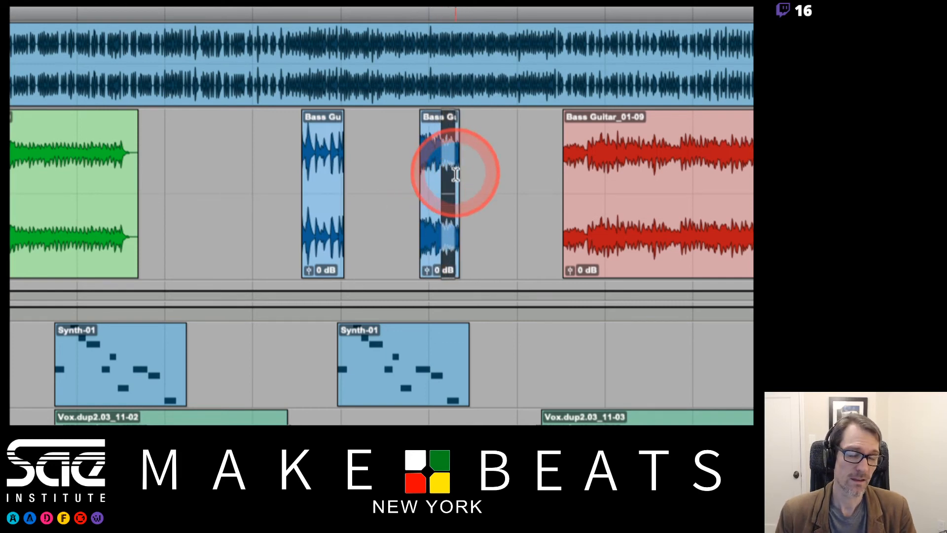
mouse_move(440, 235)
mouse_down()
mouse_move(433, 243)
mouse_move(448, 237)
mouse_move(417, 239)
mouse_move(452, 241)
mouse_up()
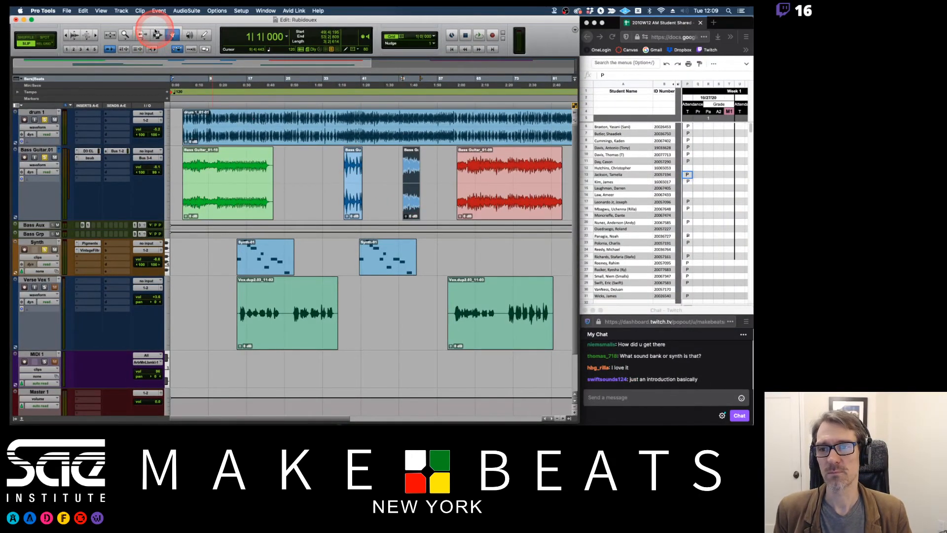
- Activate the Smart Tool, select the first small blue Bass Guitar clip and zoom in on it
click(157, 34)
click(354, 207)
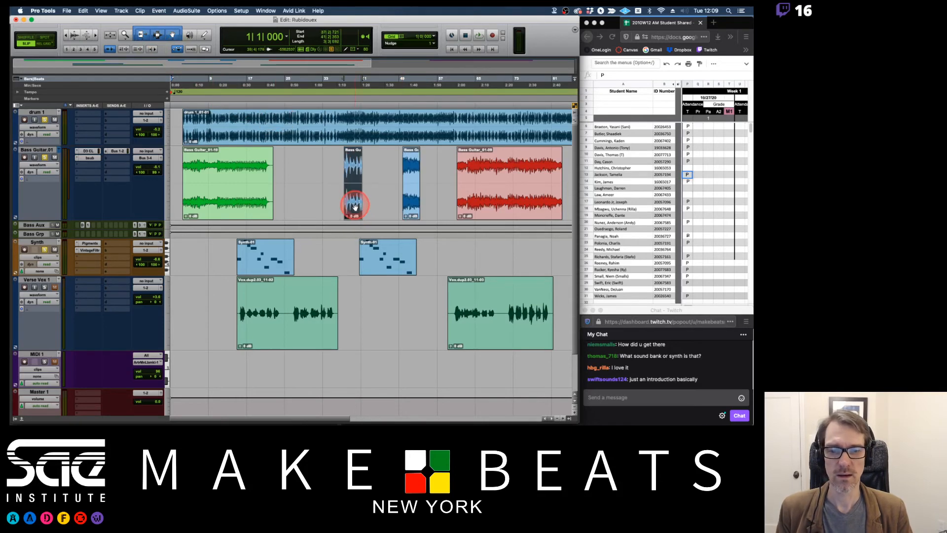
key(t)
key(t)
key(t)
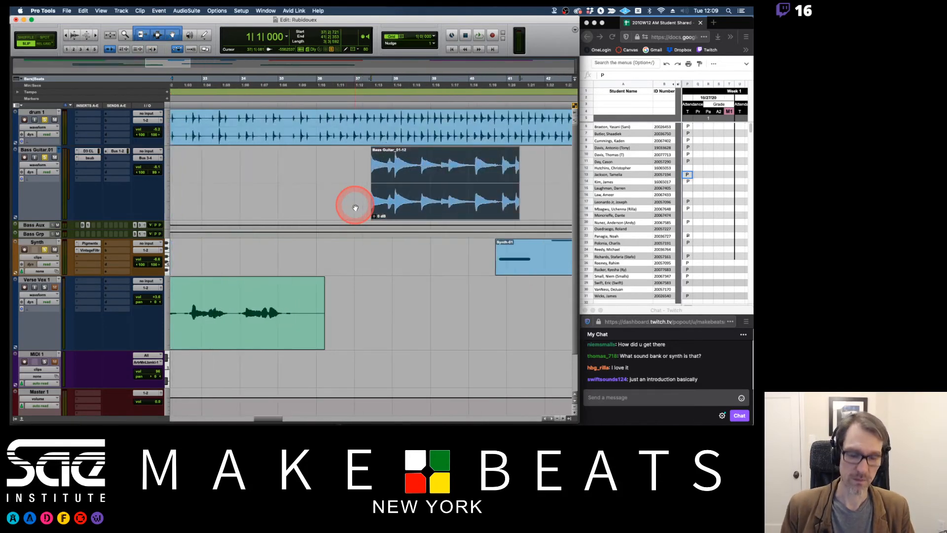
key(r)
key(r)
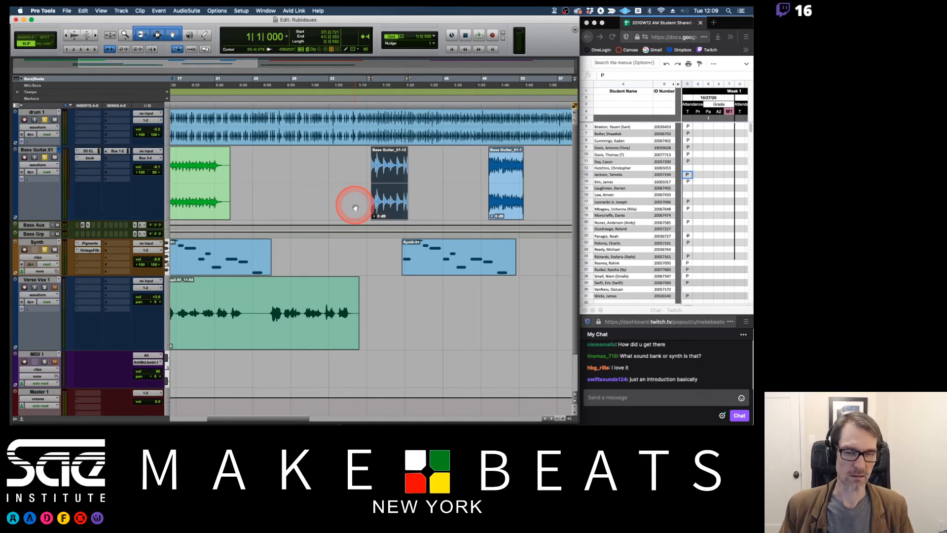
key(t)
click(402, 200)
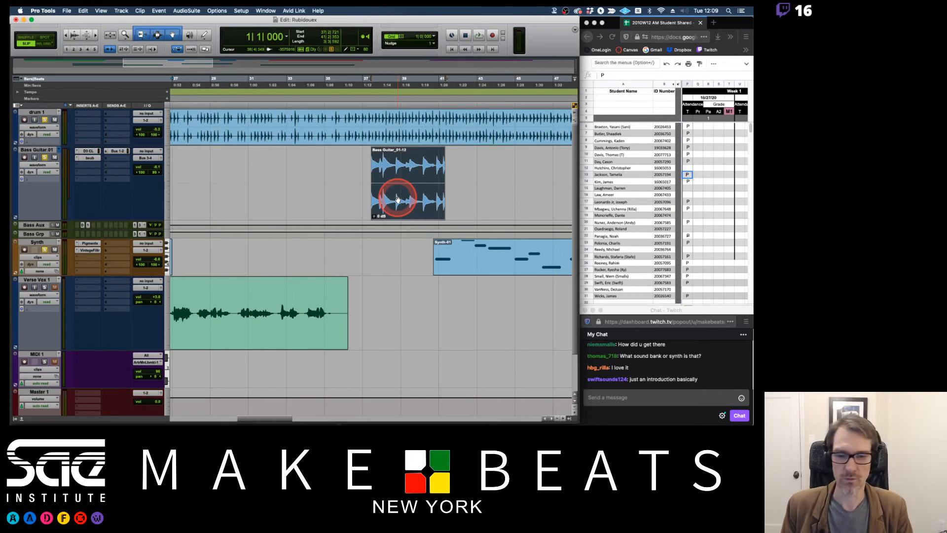
- Switch to Preview to examine the Smart Tool Clip Layout diagram, and return to Pro Tools
key(super+Tab)
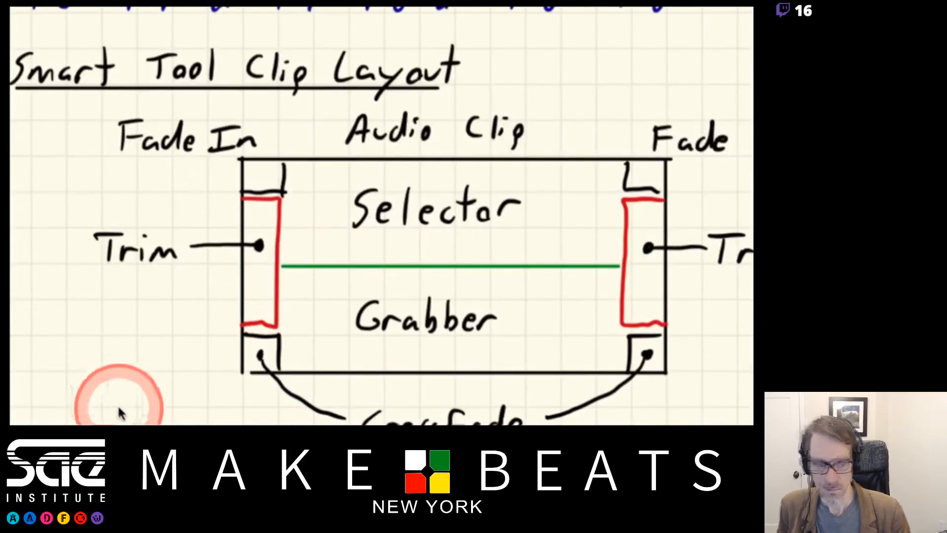
scroll(118, 406, down, 2)
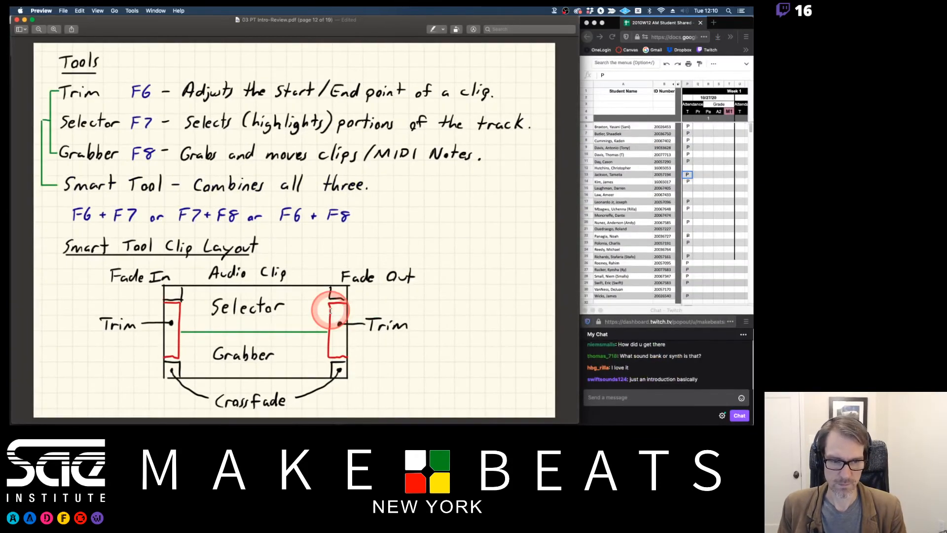
key(super+Tab)
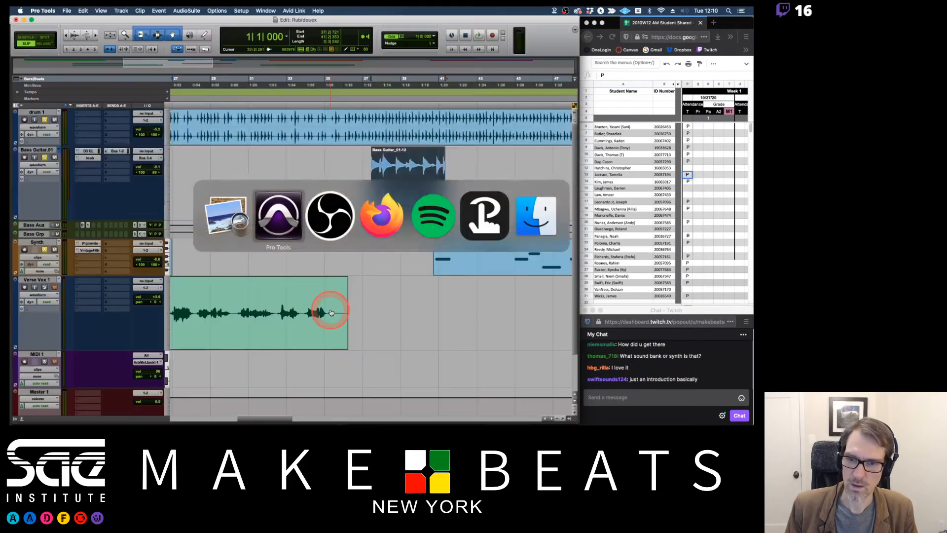
- Add a fade-in and a fade-out to the zoomed blue Bass Guitar clip with the Smart Tool
key(t)
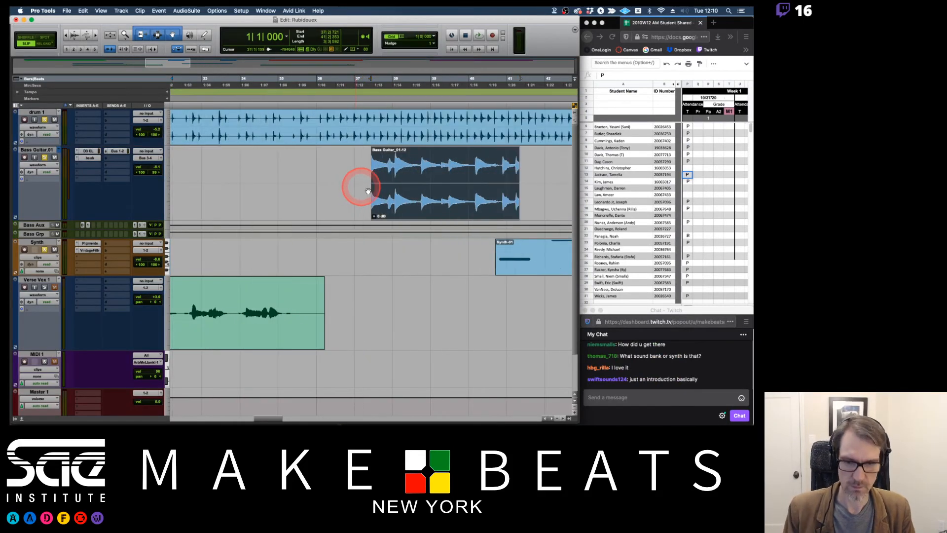
scroll(443, 197, right, 3)
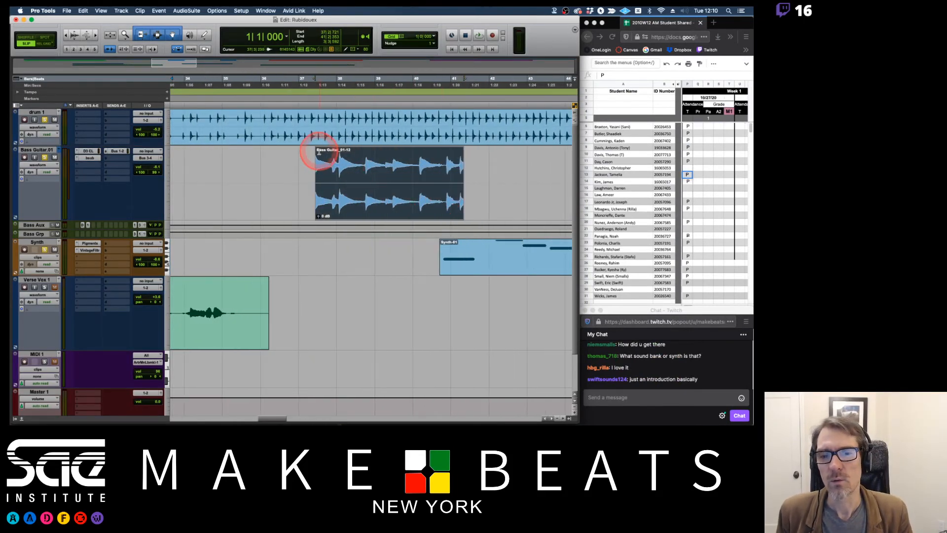
drag(317, 149, 456, 186)
click(372, 166)
click(398, 188)
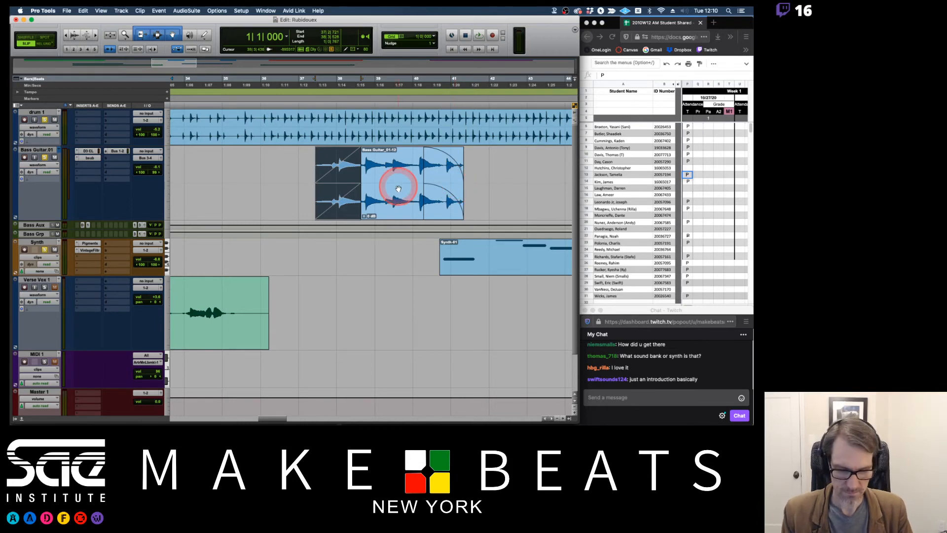
- Delete the Bass Guitar clip's two fades and move the clip slightly earlier, with a section of its middle selected
click(445, 201)
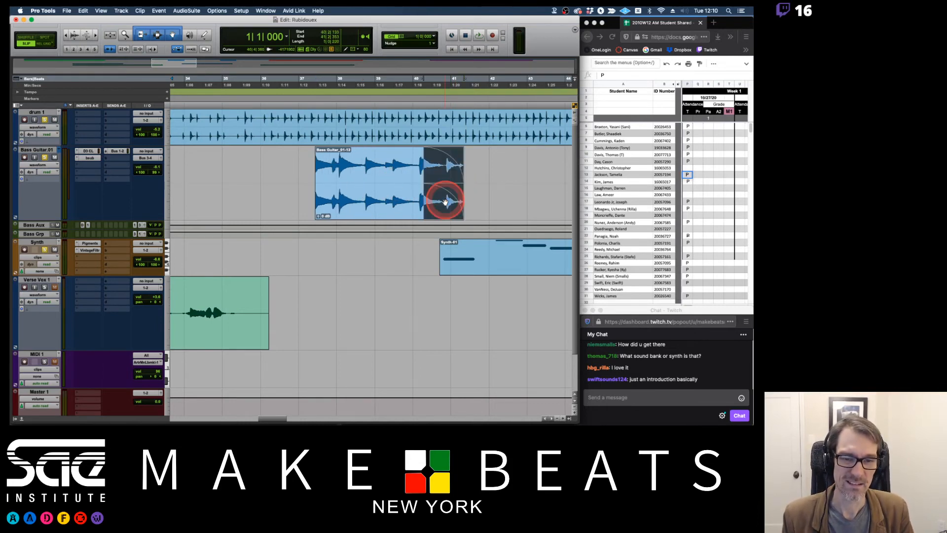
drag(445, 201, 381, 200)
drag(380, 165, 409, 165)
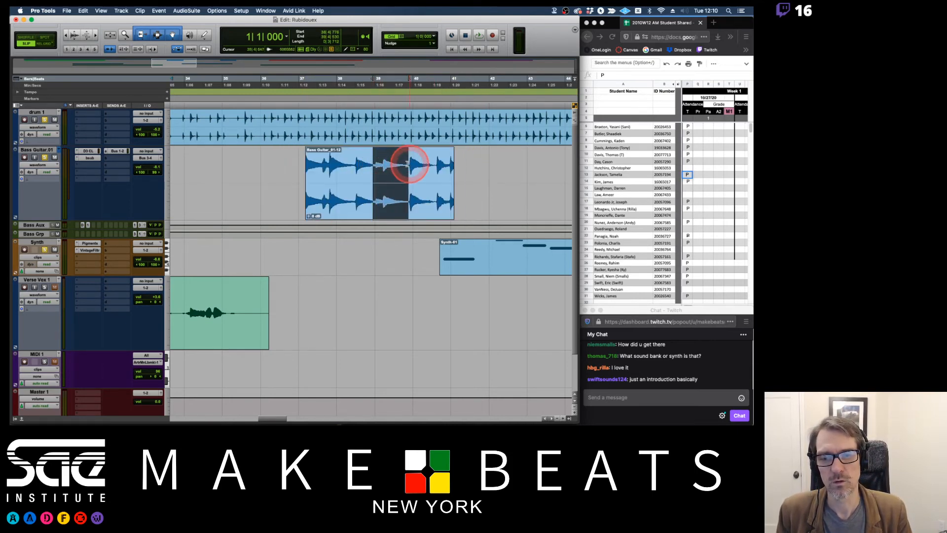
- Trim the blue Bass Guitar clip's start and end inward and place a copy of it directly before the original
drag(307, 182, 355, 185)
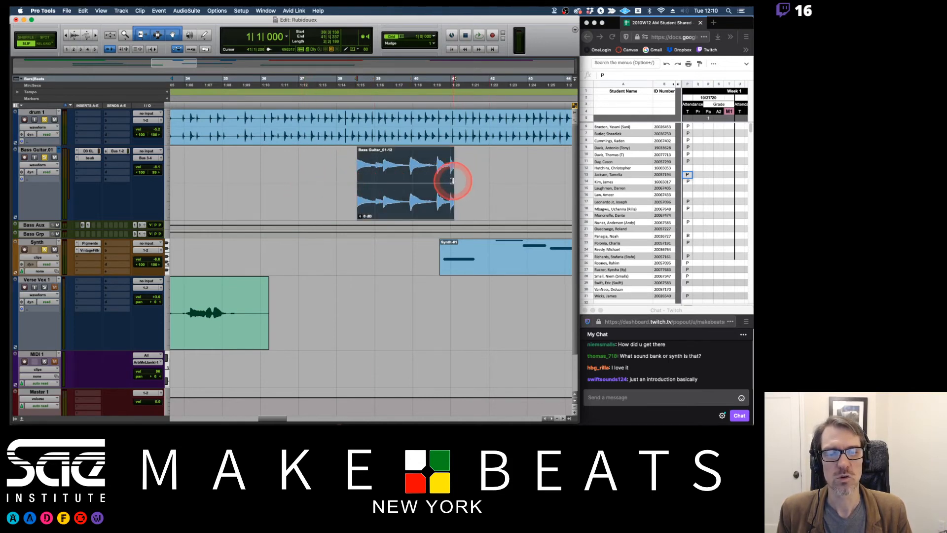
drag(452, 180, 439, 178)
mouse_move(380, 205)
mouse_down()
mouse_move(290, 208)
mouse_move(373, 203)
mouse_up()
key(F1)
click(245, 221)
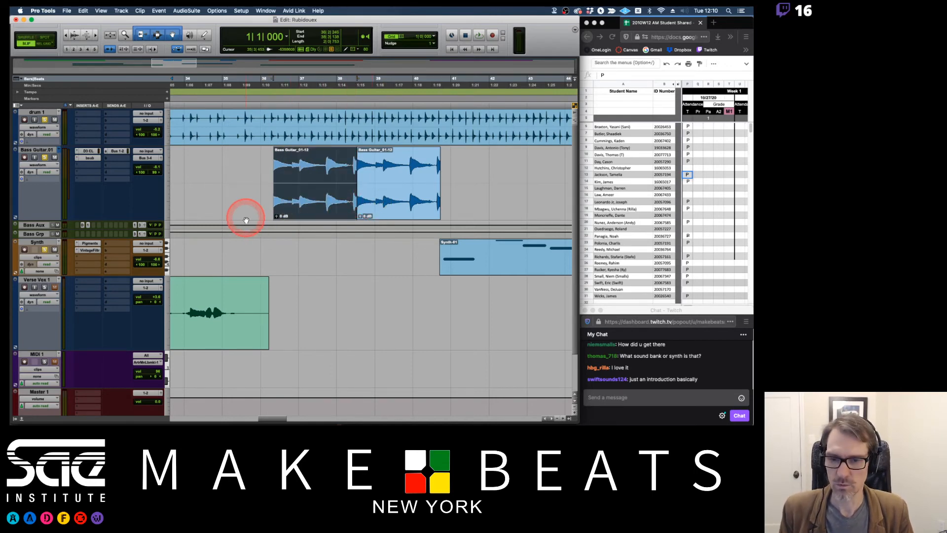
- Create a crossfade across the boundary of the two adjacent Bass Guitar clips and select a range spanning both clips
click(353, 217)
drag(359, 216, 385, 212)
click(384, 190)
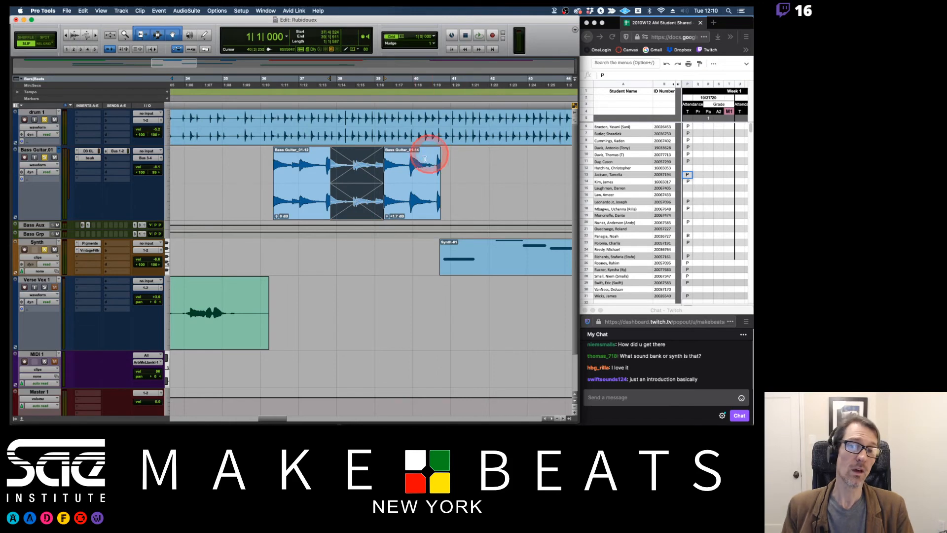
click(413, 167)
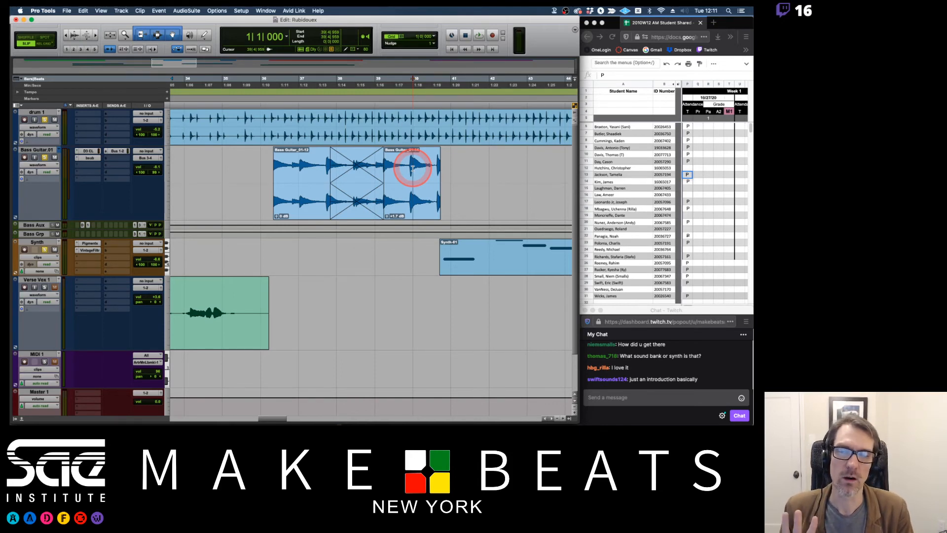
drag(445, 165, 257, 201)
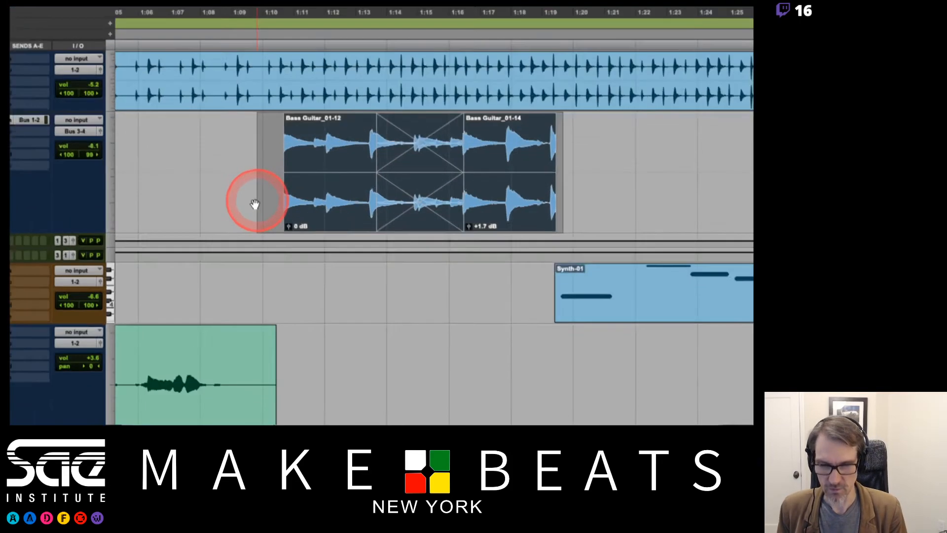
- Switch to Preview and review the notes page on the Trim, Selector, Grabber and Smart Tool clip layout
key(r)
key(r)
key(r)
key(r)
key(r)
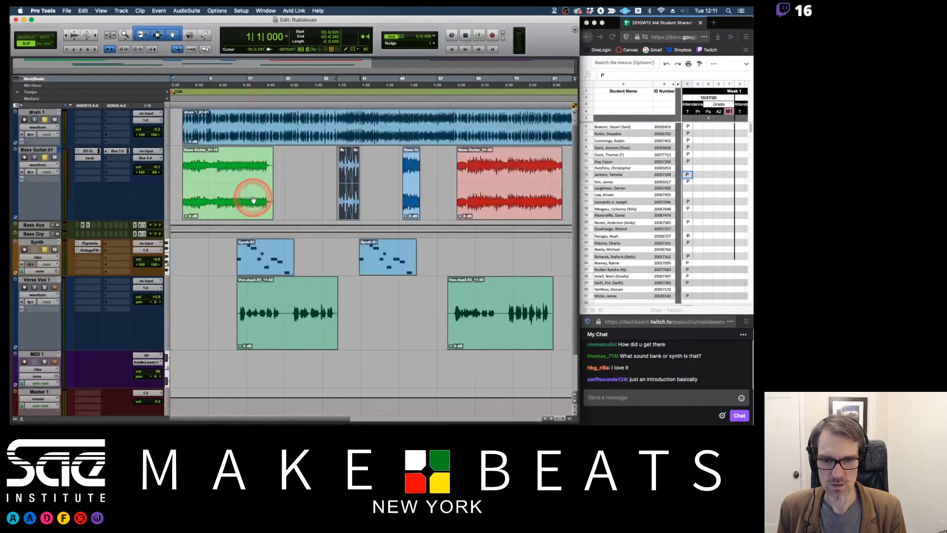
key(t)
key(t)
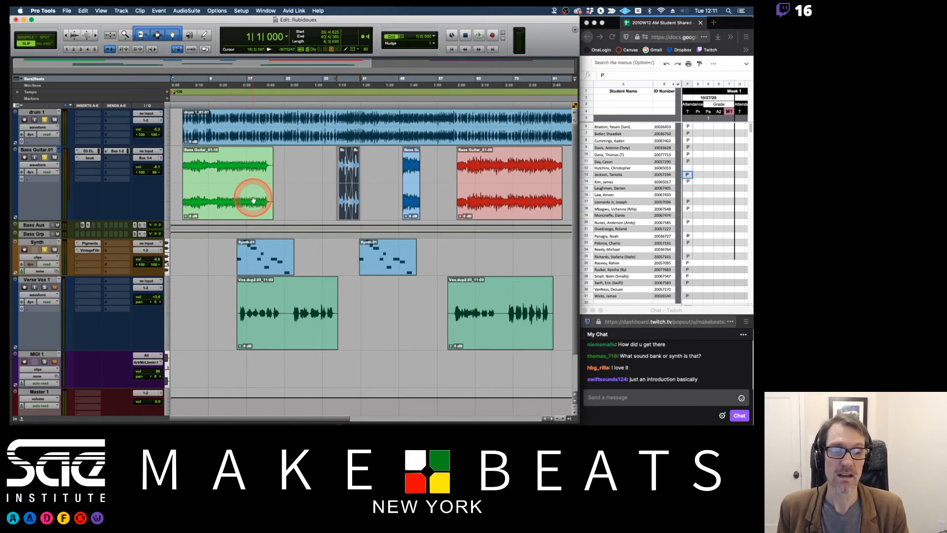
key(super+Tab)
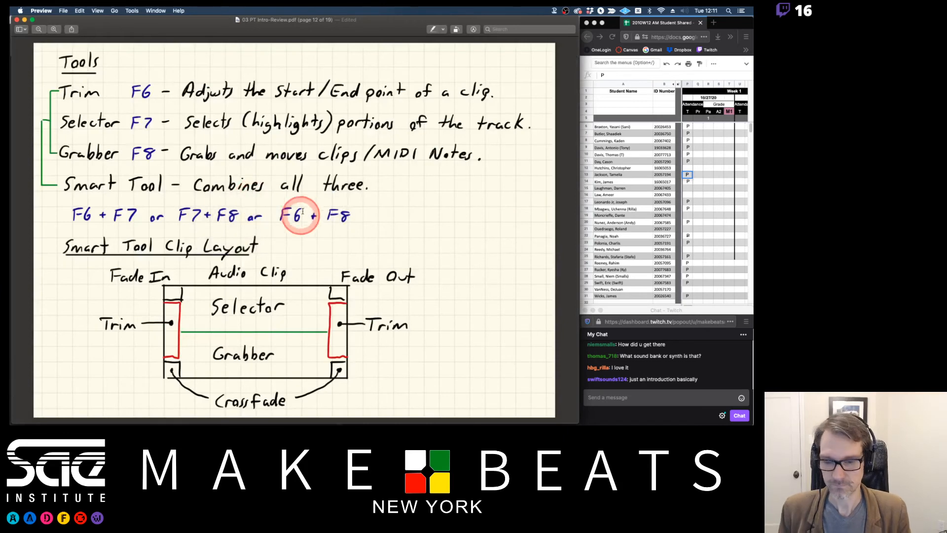
key(Down)
key(Up)
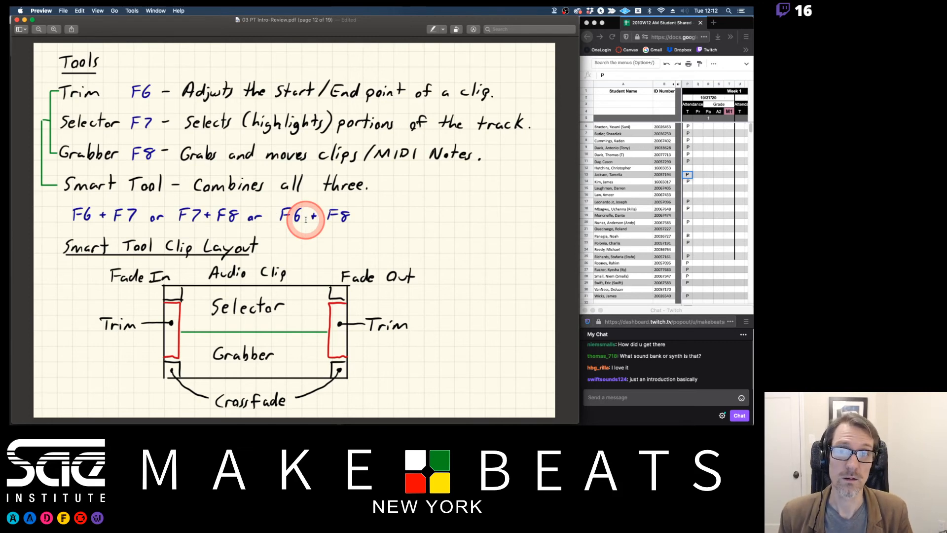
- Read the notes pages on Session File Backups, Things You Can't Undo In PT and the Bounced Files Folder, through to Save Copy In
key(Right)
key(Right)
key(Right)
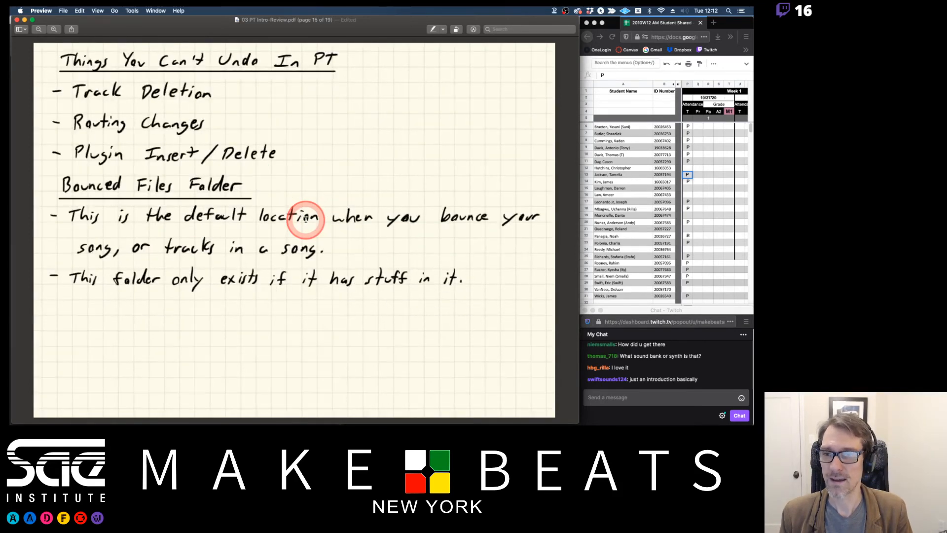
key(Left)
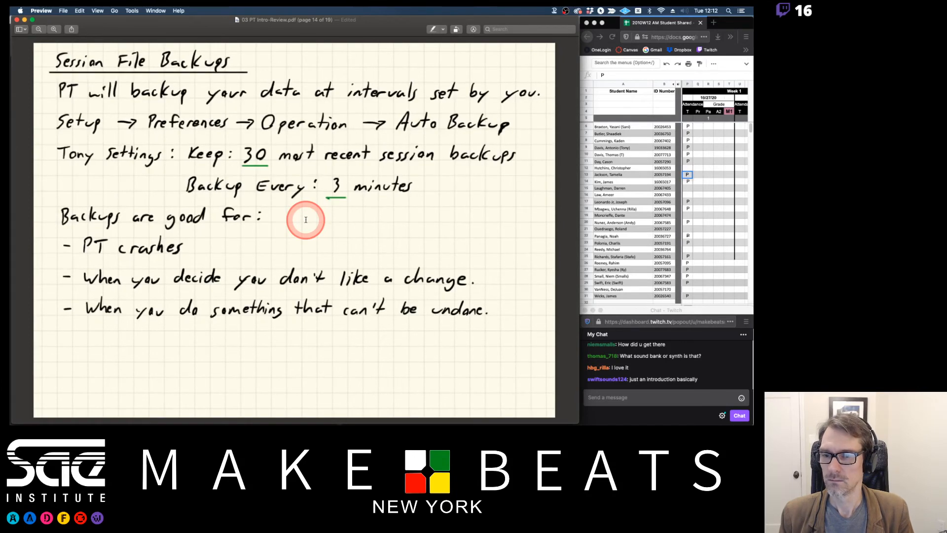
key(Left)
key(Right)
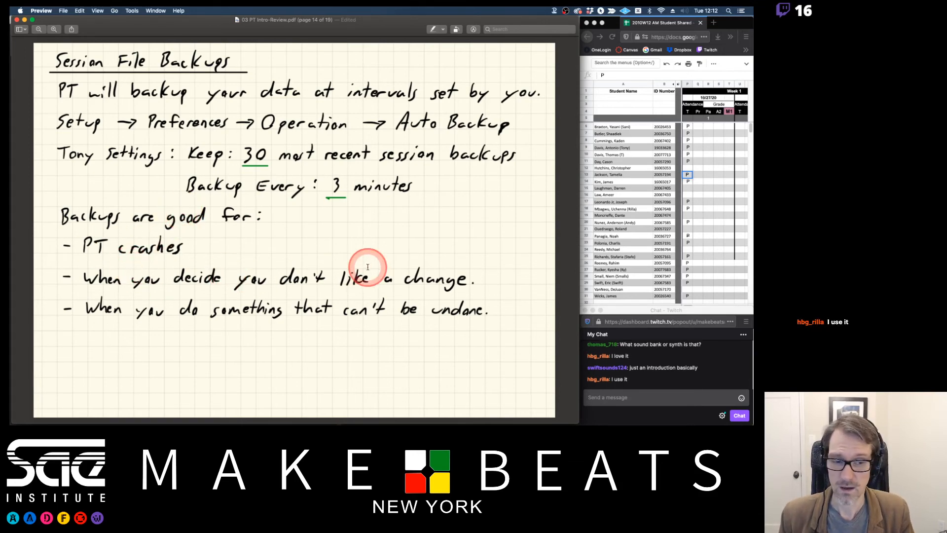
key(Right)
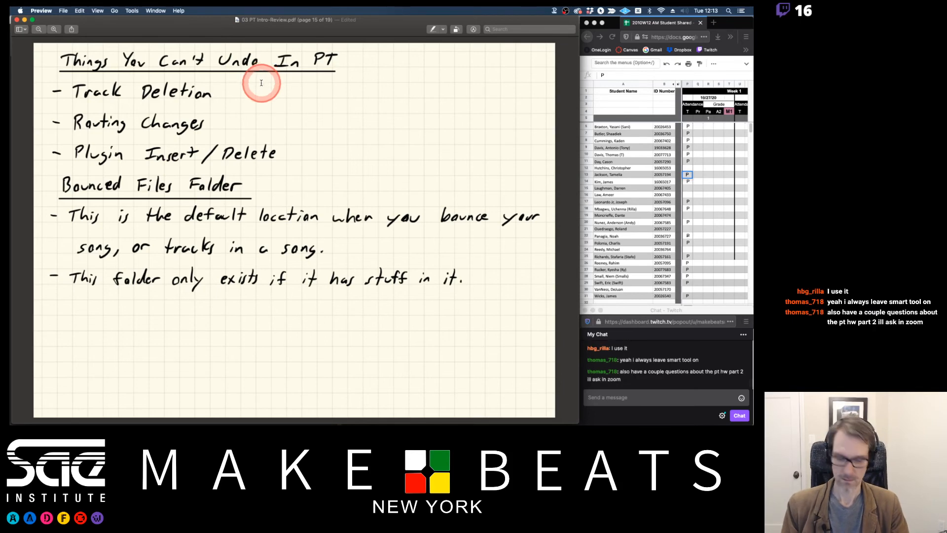
key(Down)
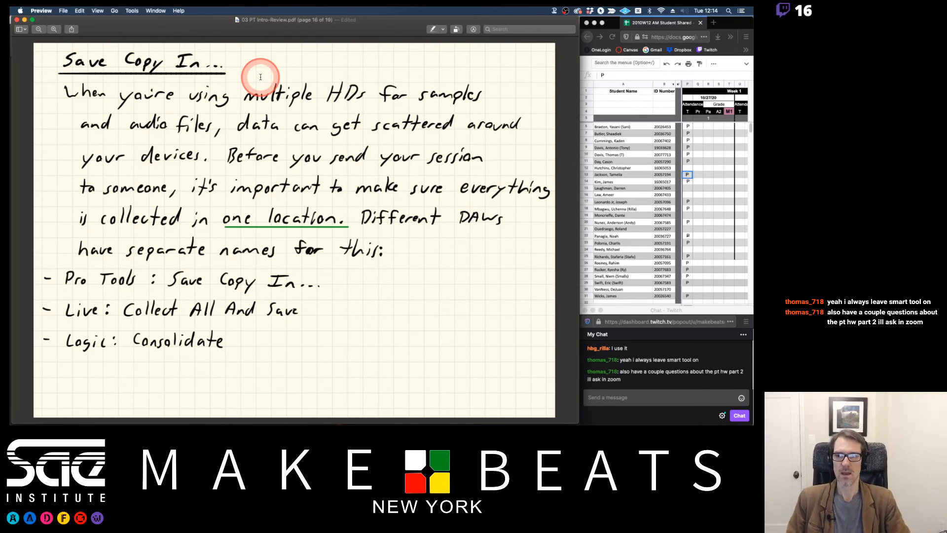
- Switch to Pro Tools and open the Save Copy In dialog for the current session
key(super+Tab)
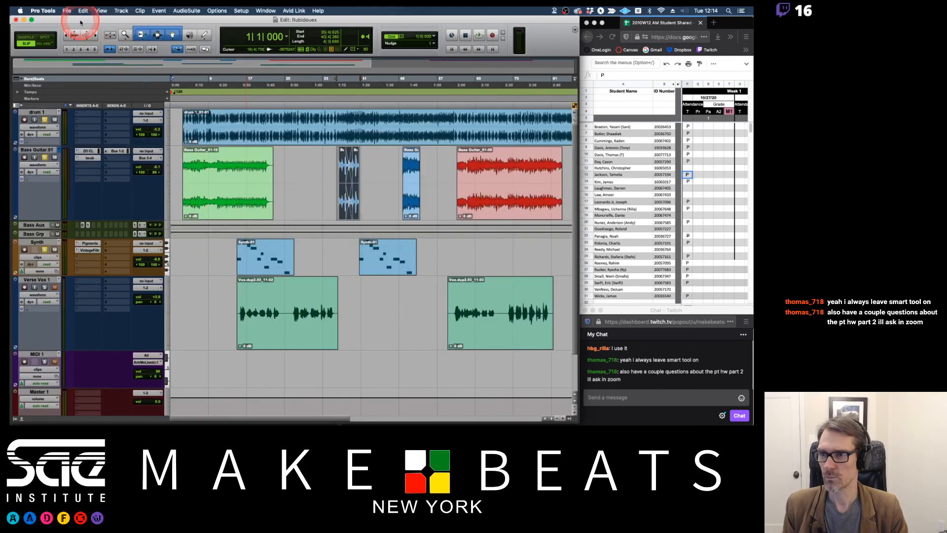
click(67, 10)
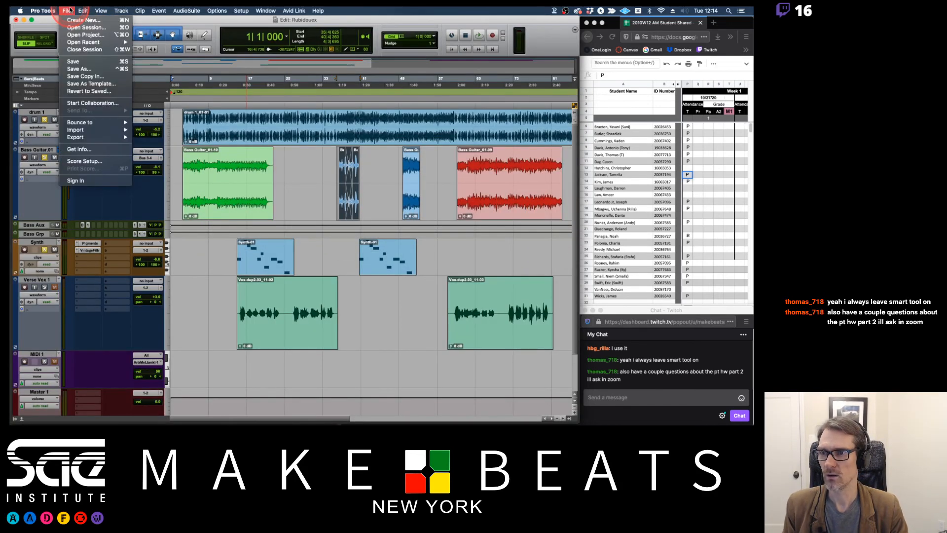
click(84, 77)
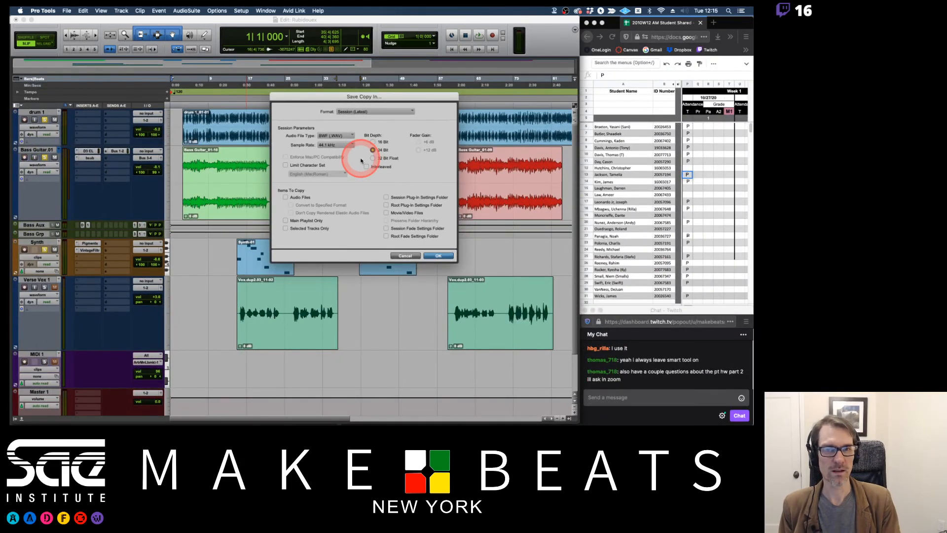
- Switch to Preview and read the Save Copy In pages about scattered audio files, through to the final Collect All And Save page
key(super+Tab)
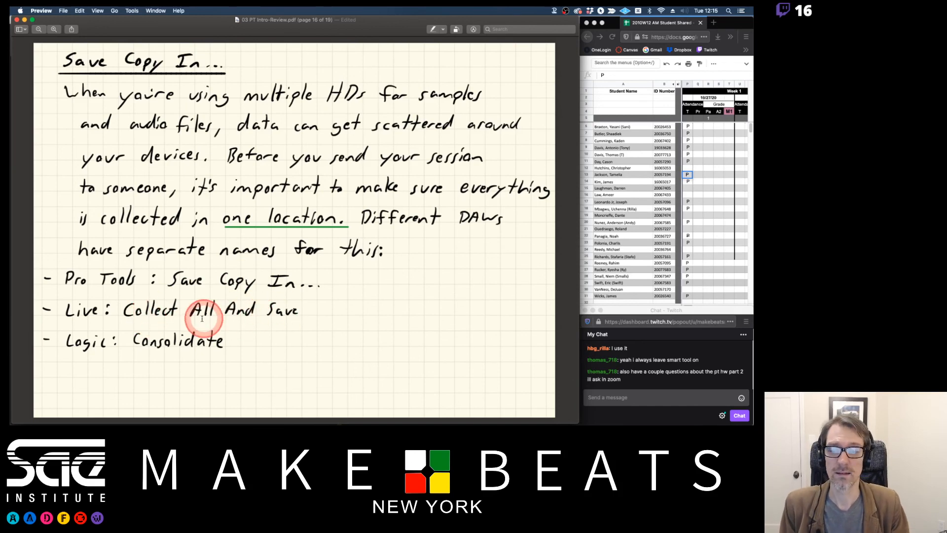
scroll(341, 323, down, 3)
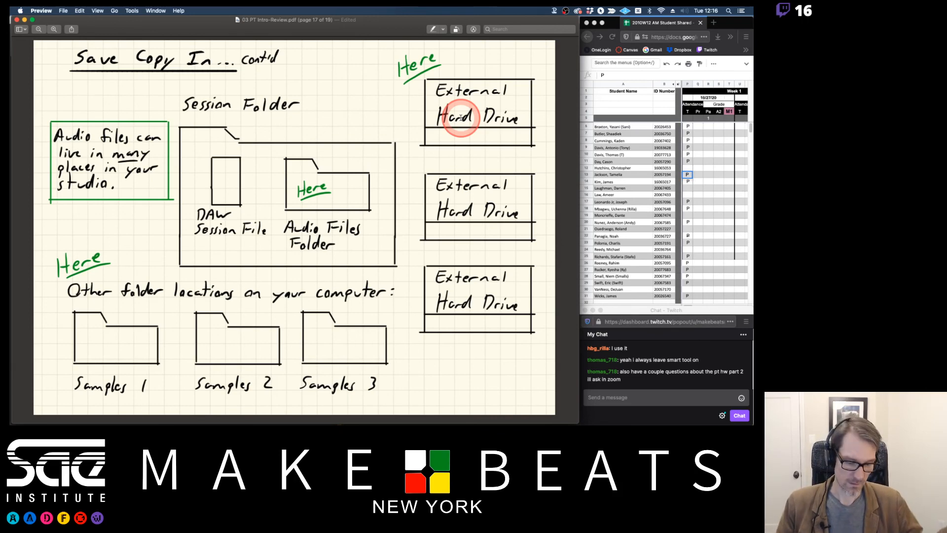
key(Down)
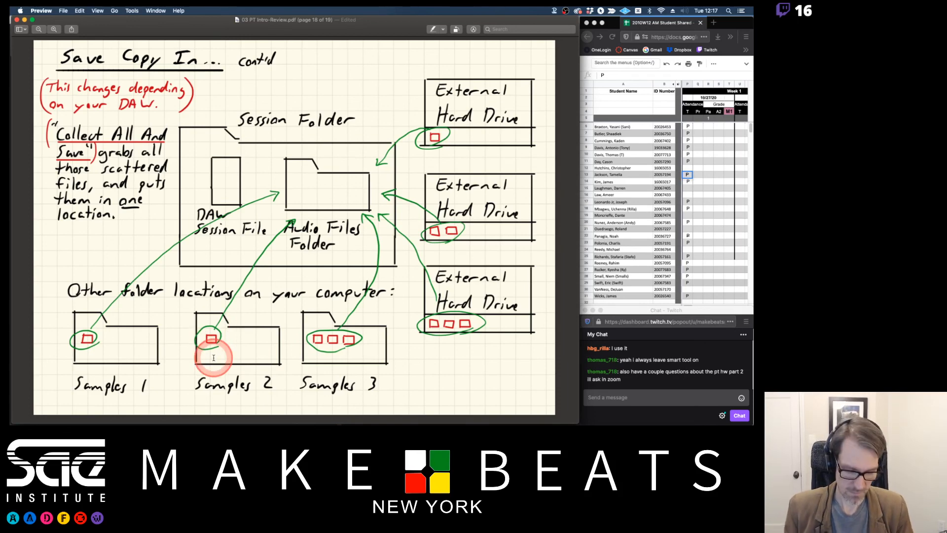
key(Down)
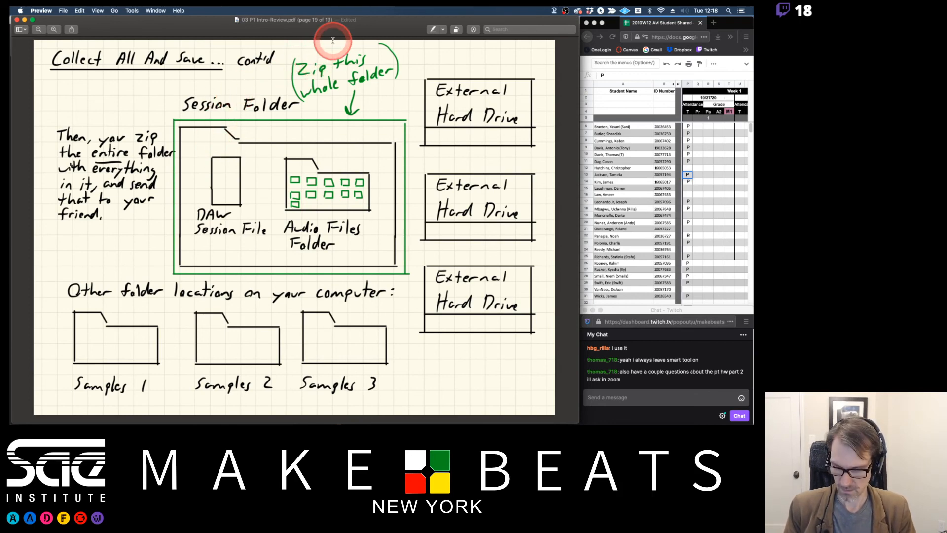
key(super+Tab)
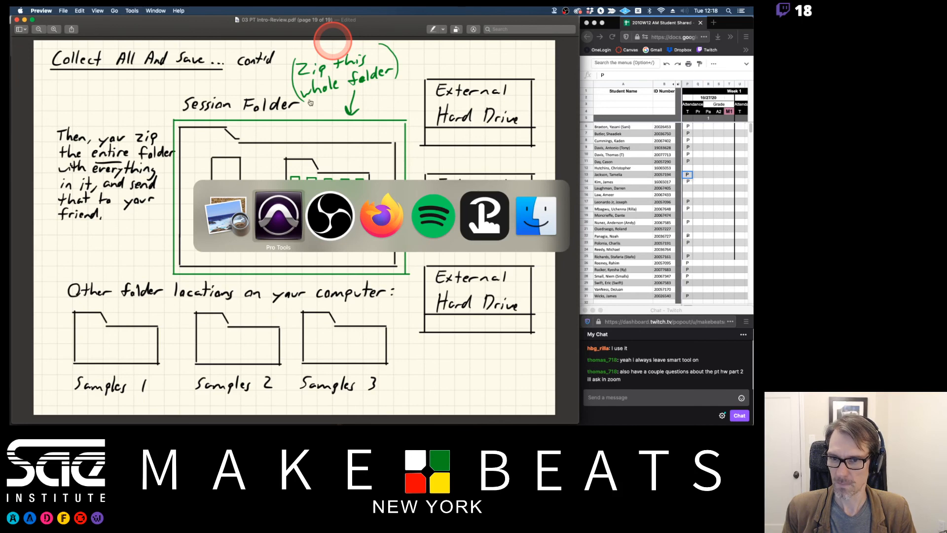
key(super+shift+Tab)
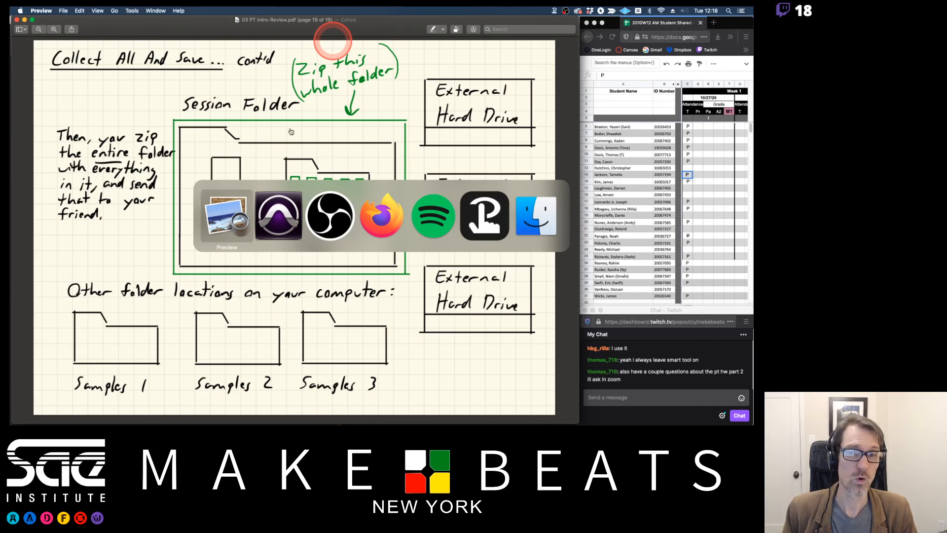